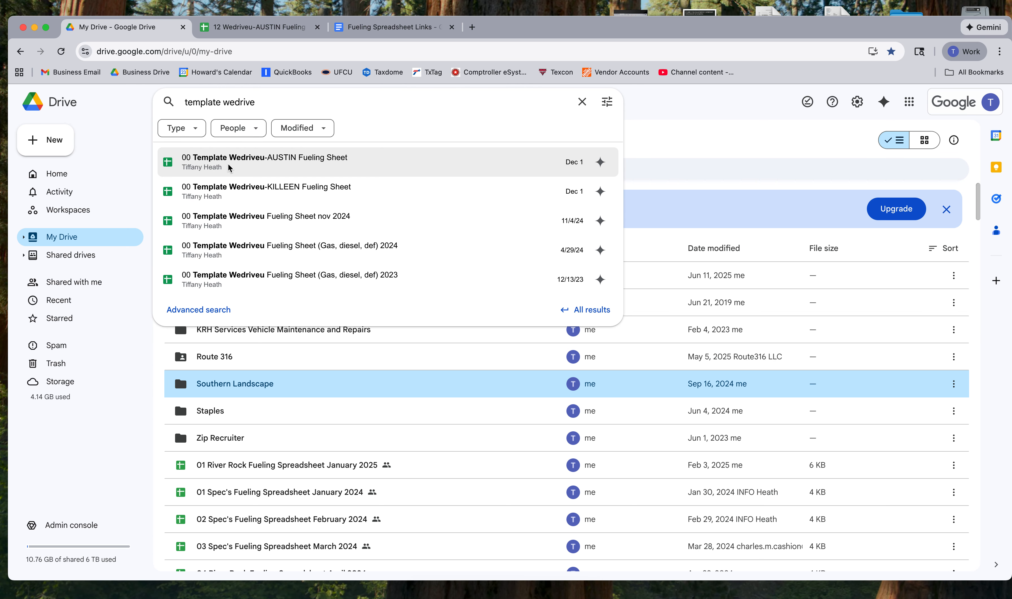
Open the "00 Template Wedriveu-AUSTIN Fueling Sheet" and review sheet 31 down to the end of the Diesel/Def ID list
left_click(228, 164)
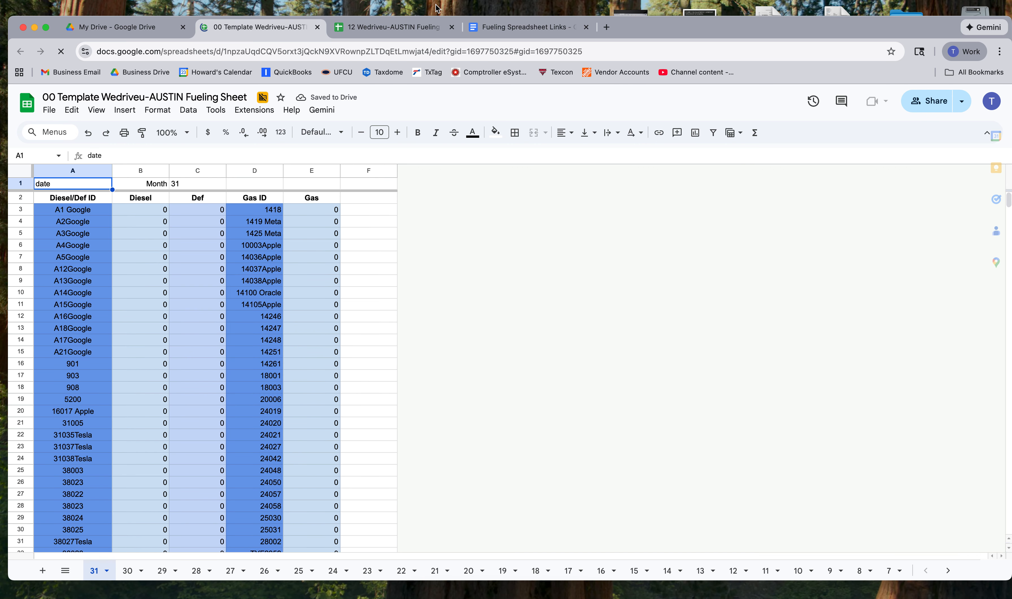
scroll(276, 414, "down", 10)
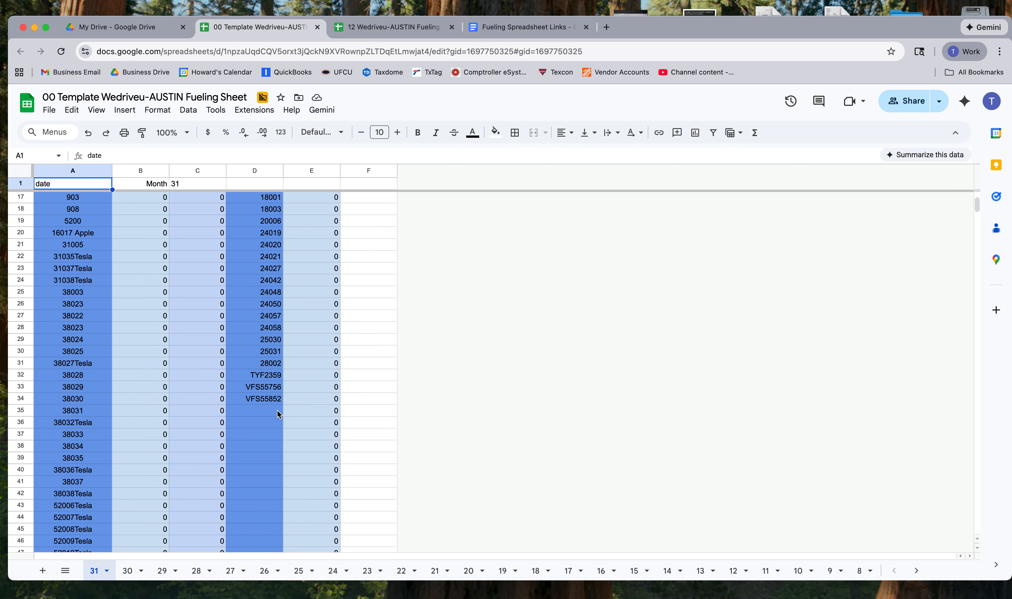
scroll(277, 410, "down", 10)
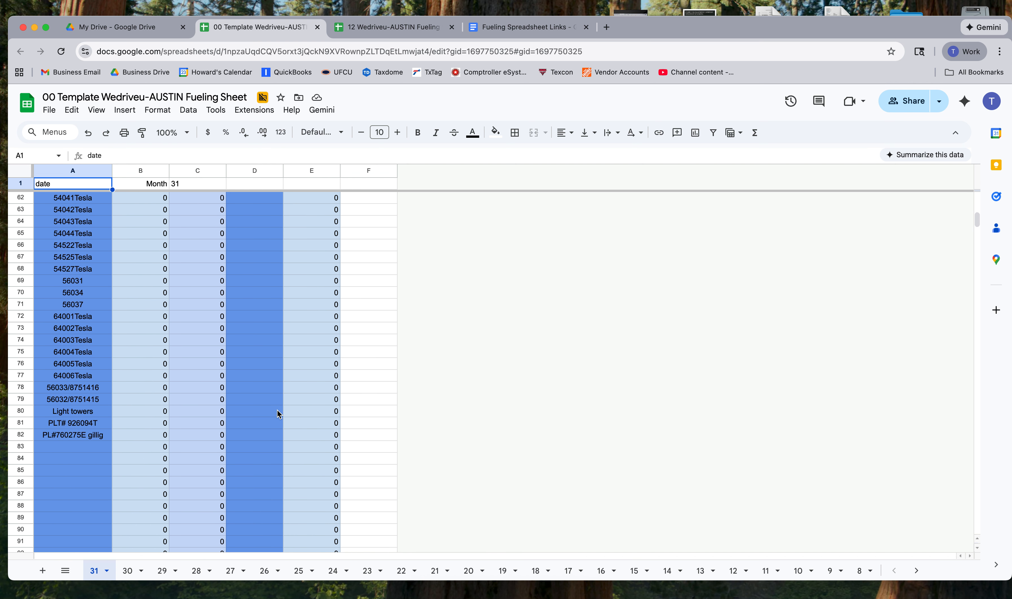
scroll(277, 410, "down", 2)
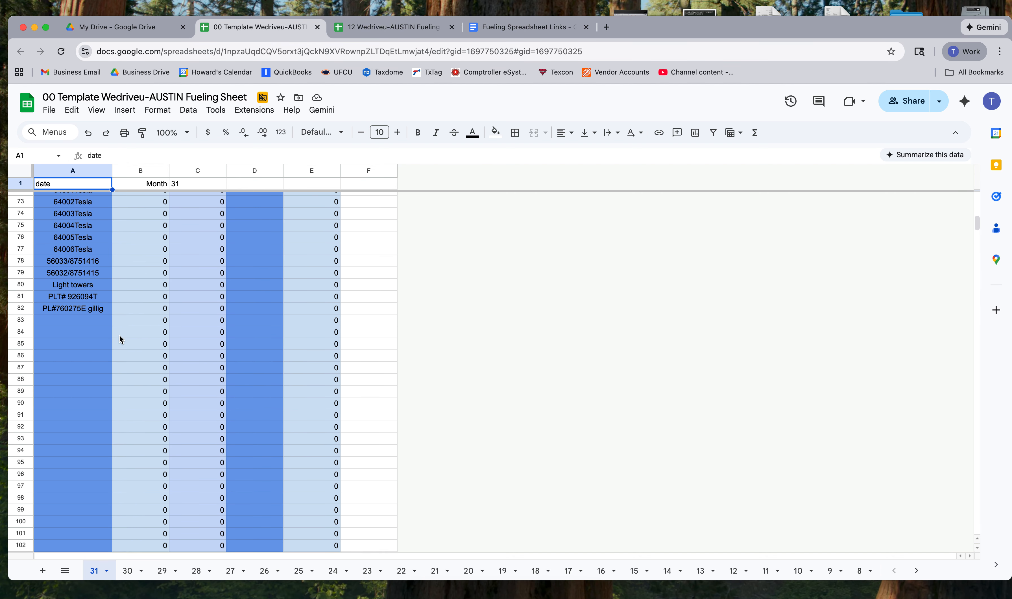
Switch to the December 2025 Austin fueling sheet and check day sheet 1 for vehicle IDs added below the standard list
left_click(351, 28)
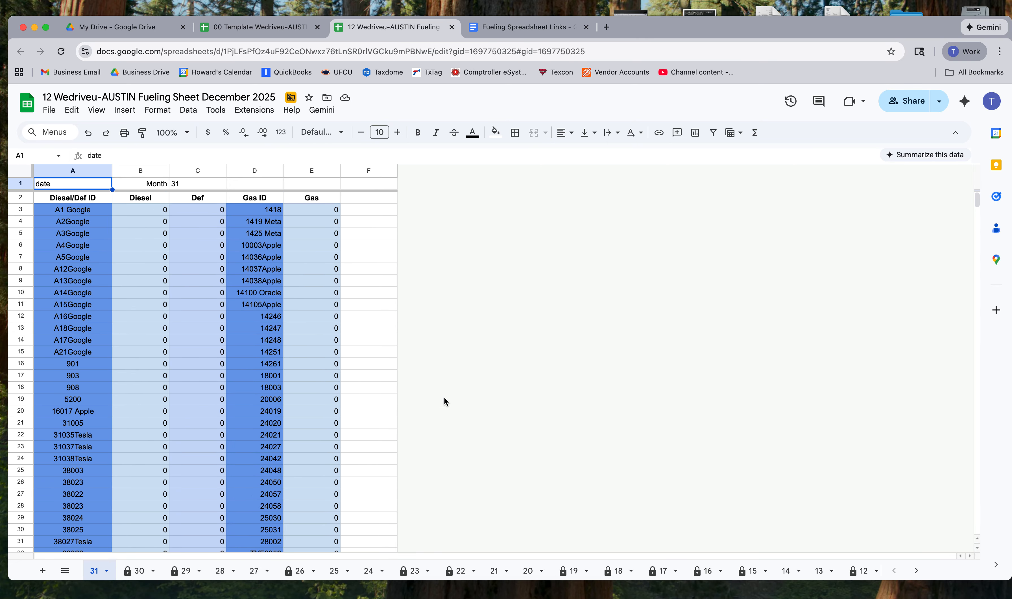
left_click(916, 571)
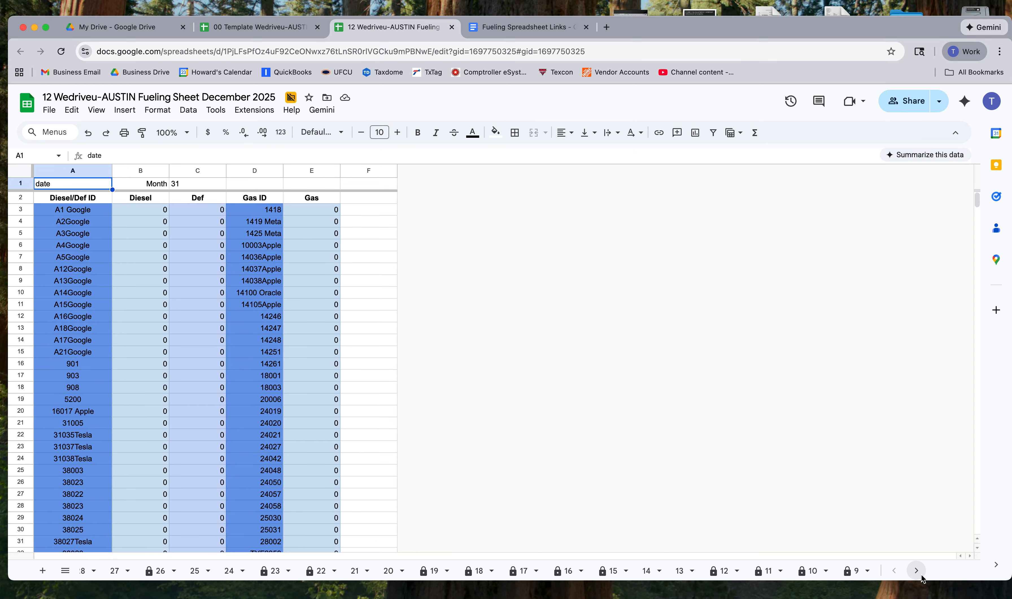
left_click(860, 571)
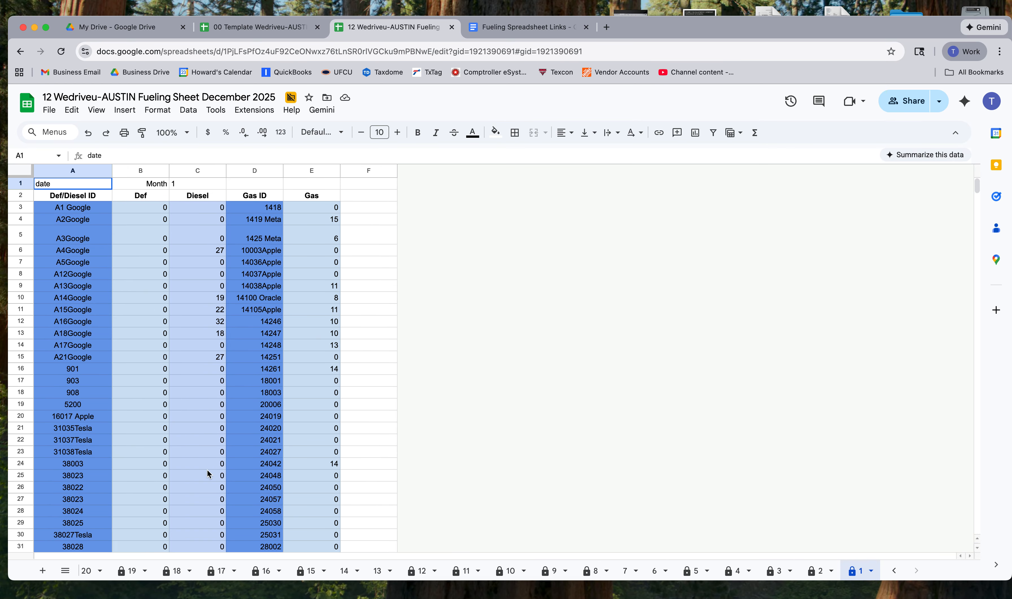
scroll(207, 470, "down", 6)
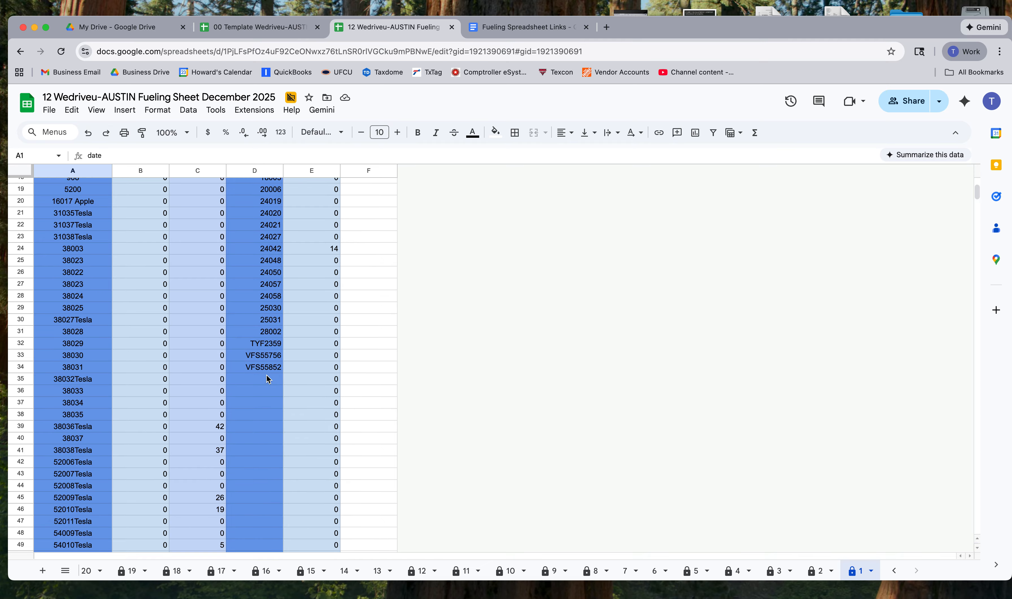
scroll(267, 379, "down", 15)
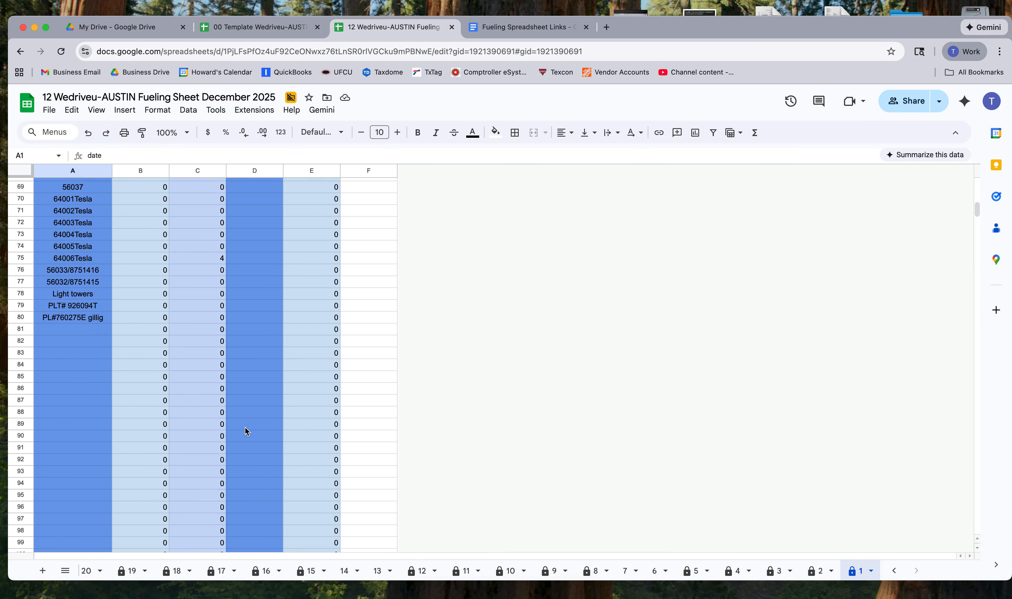
scroll(245, 428, "down", 1)
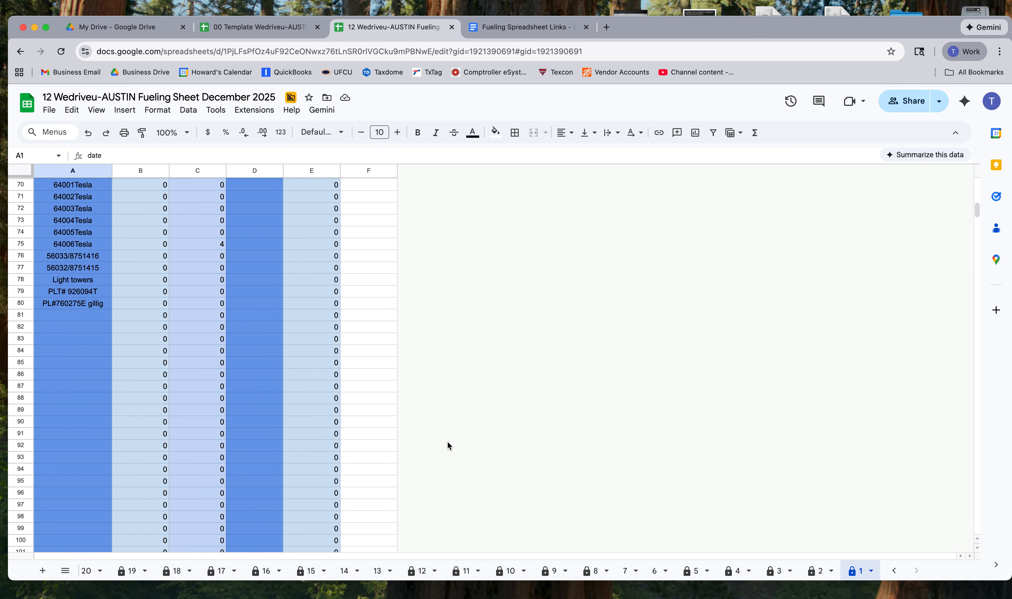
Copy the added vehicle ID 52005 from December's day sheet 2 into cell A84 of the template's sheet 31
left_click(814, 572)
scroll(276, 444, "down", 6)
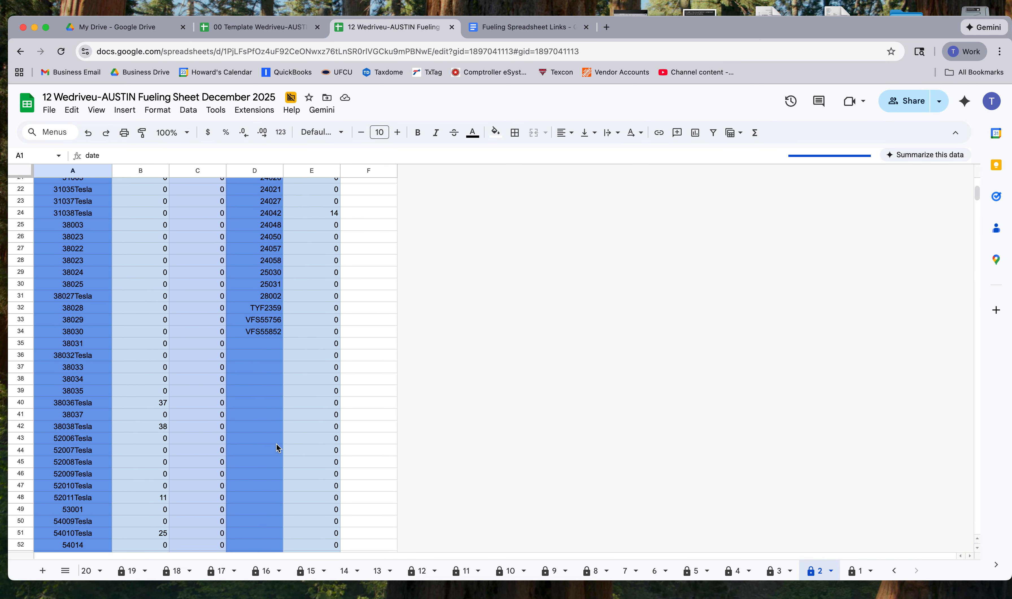
scroll(276, 447, "down", 14)
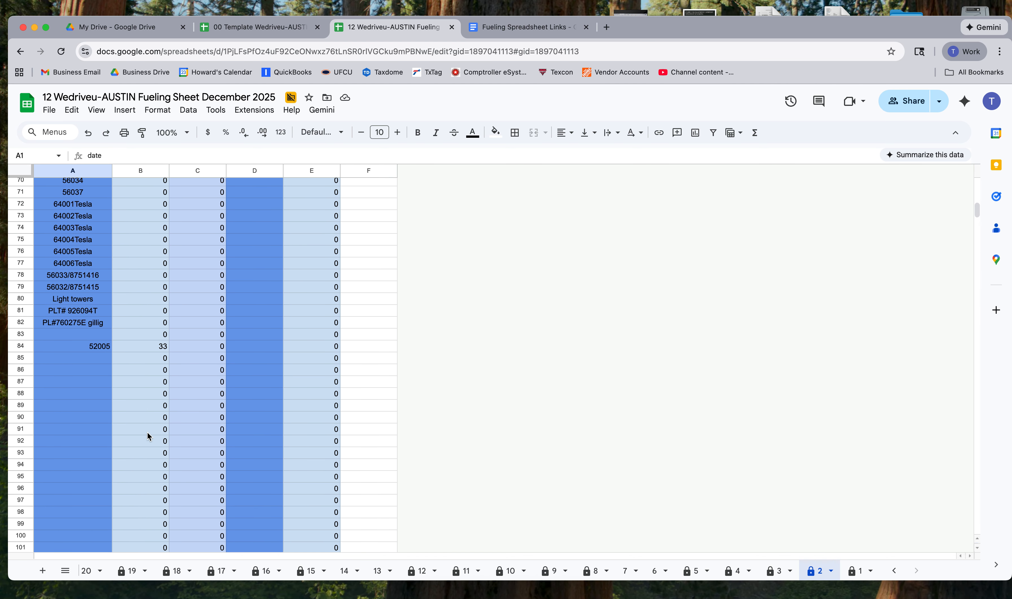
left_click(98, 348)
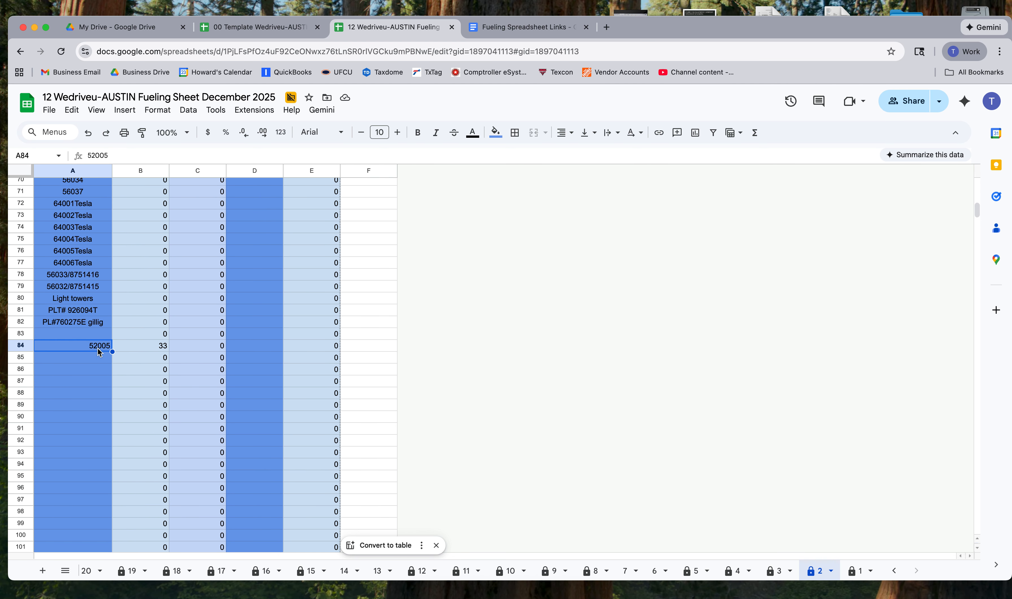
key("ctrl+c")
left_click(281, 30)
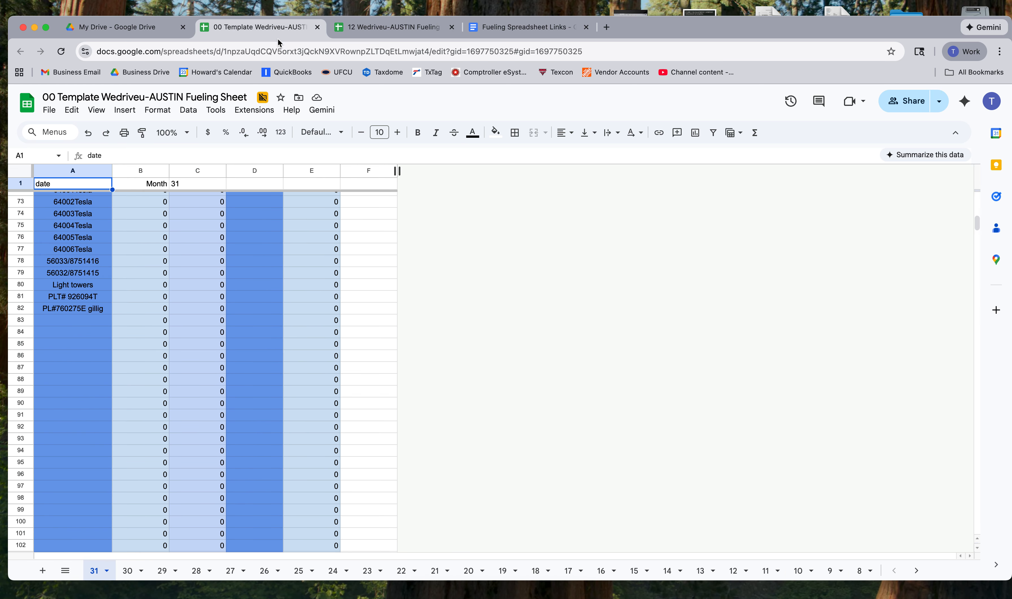
left_click(88, 336)
key("cmd+v")
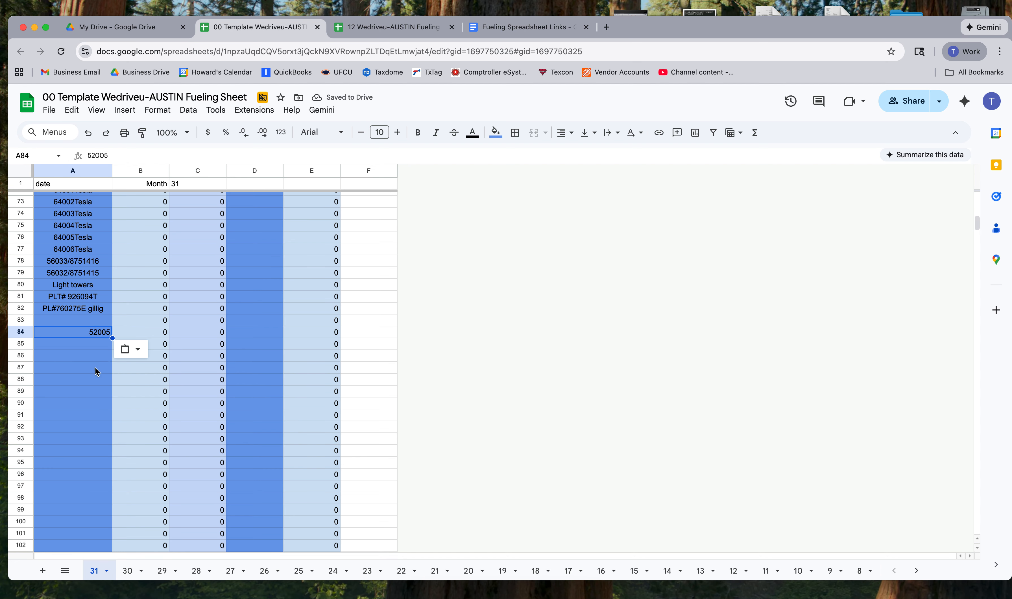
scroll(94, 362, "up", 5)
scroll(92, 334, "up", 2)
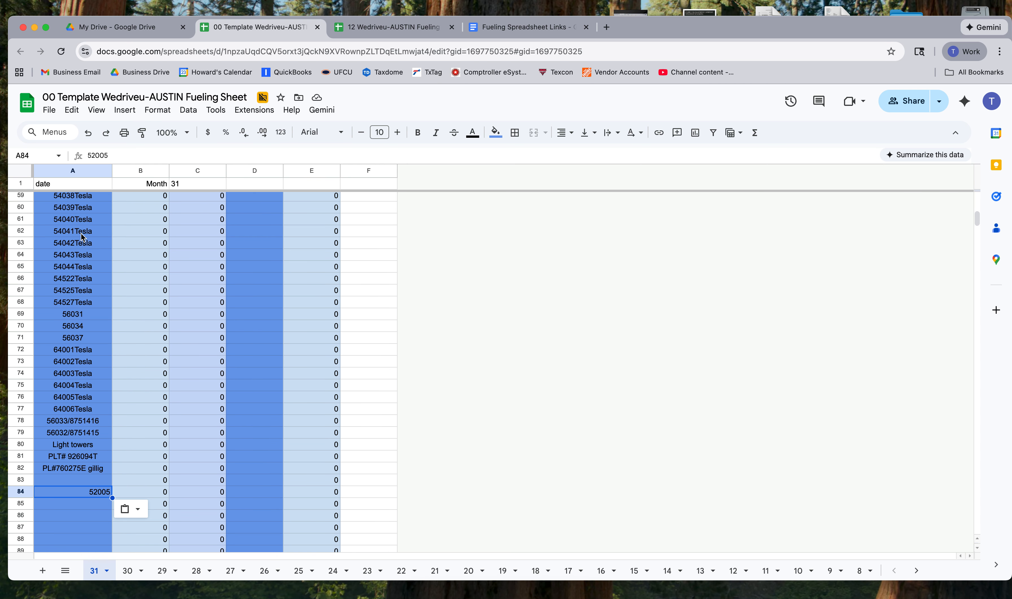
Copy the added vehicle ID 31024 from December's day sheet 3 into cell A85 of the template's sheet 31
left_click(368, 26)
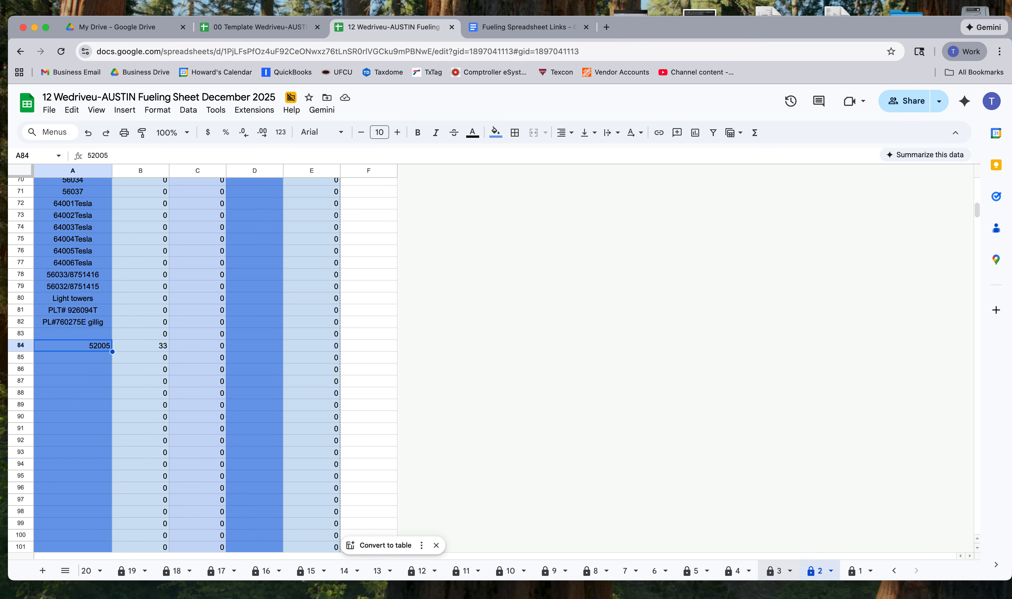
left_click(776, 571)
scroll(248, 448, "down", 10)
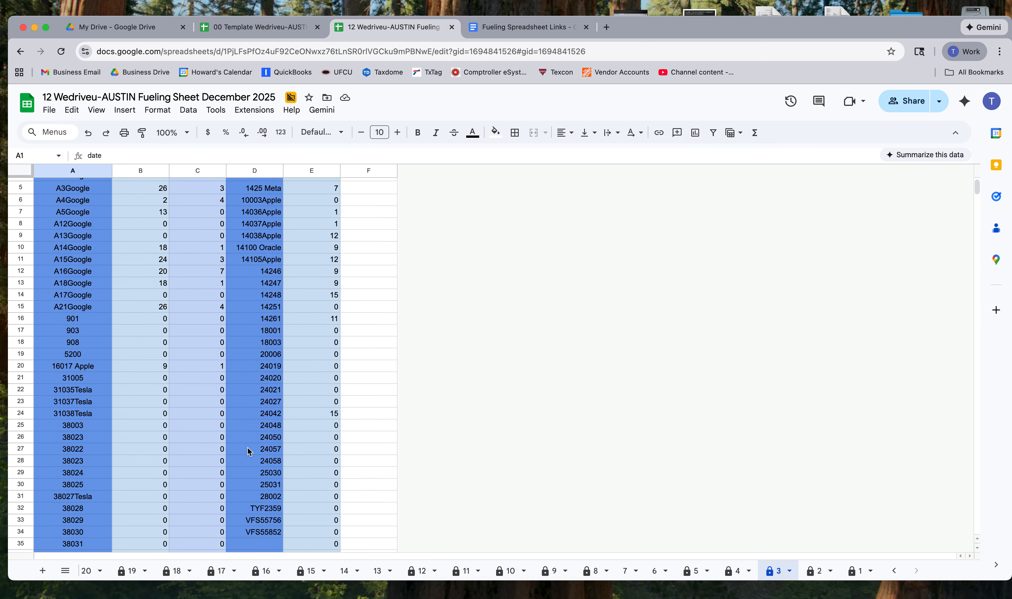
scroll(247, 447, "down", 10)
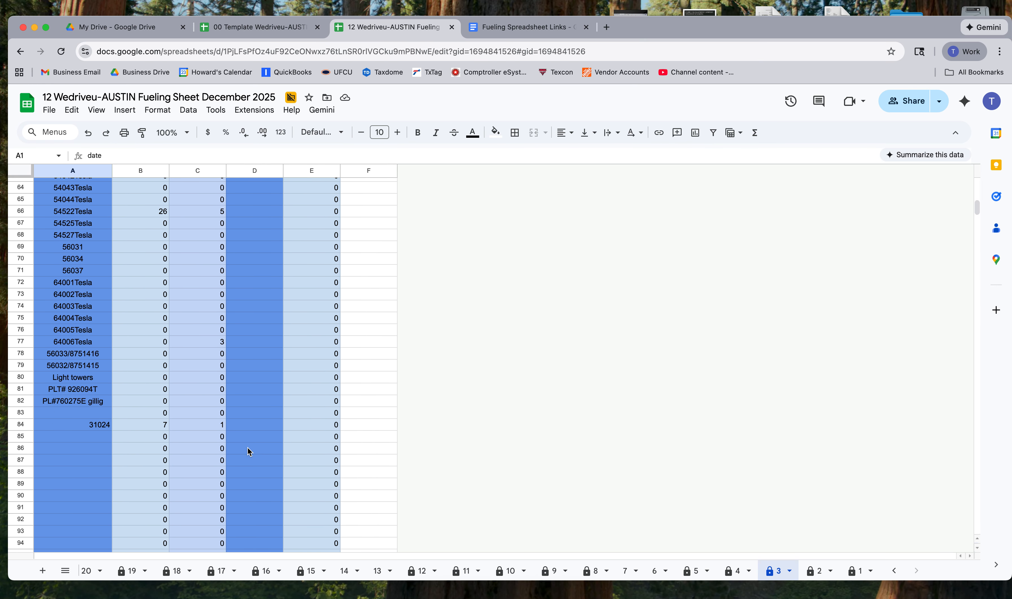
left_click(100, 417)
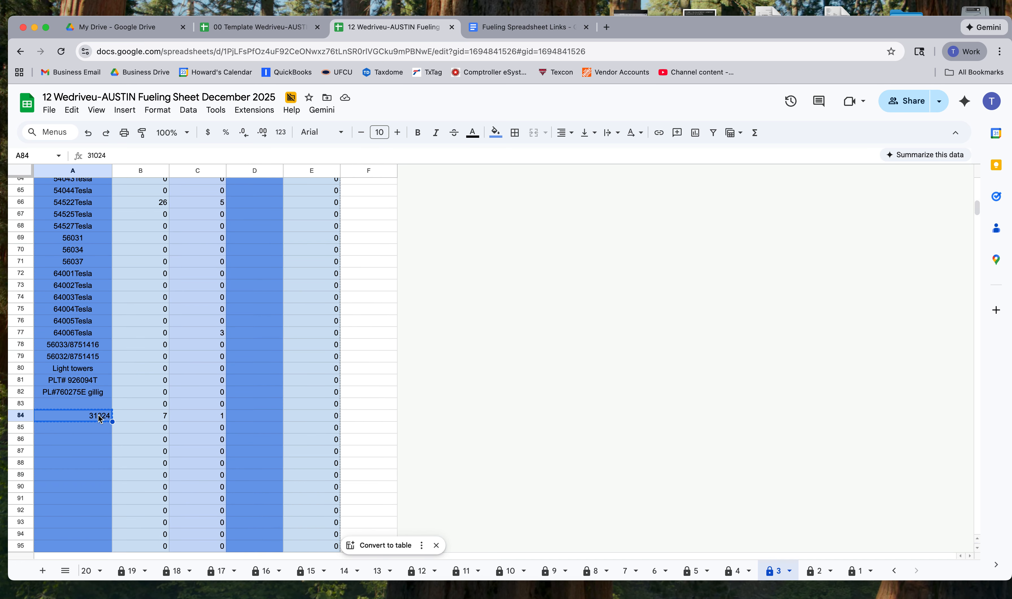
key("ctrl+shift+Tab")
key("super+v")
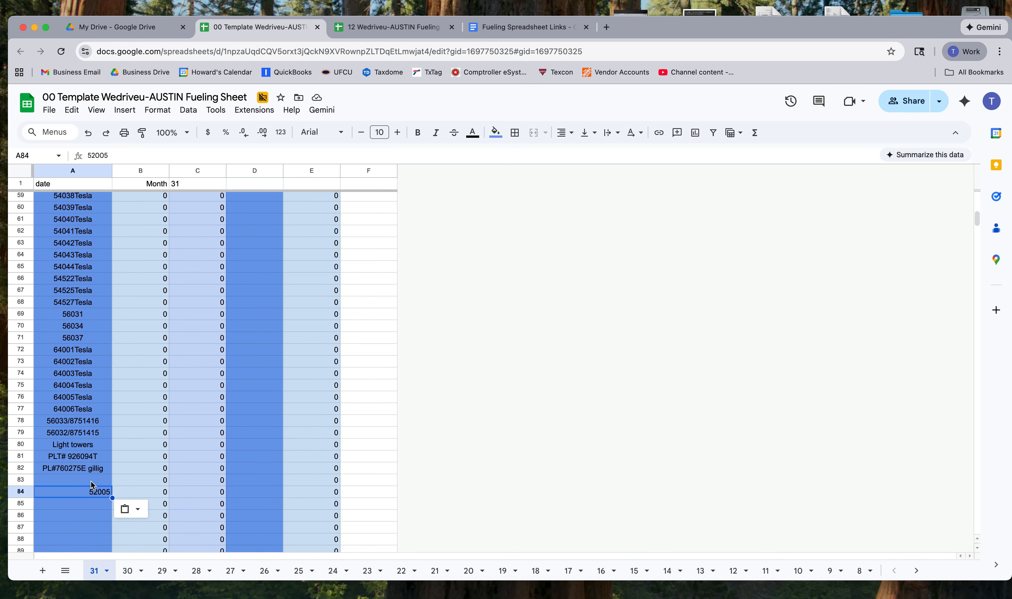
left_click(95, 504)
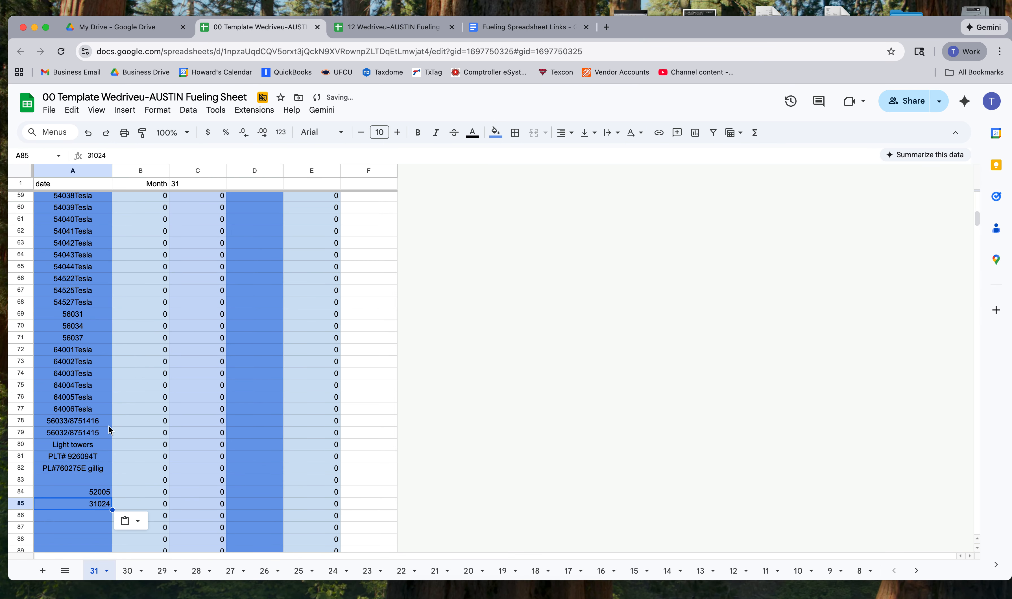
Check December's day sheets 4, 5 and 8 for vehicle IDs added below the standard list
left_click(371, 32)
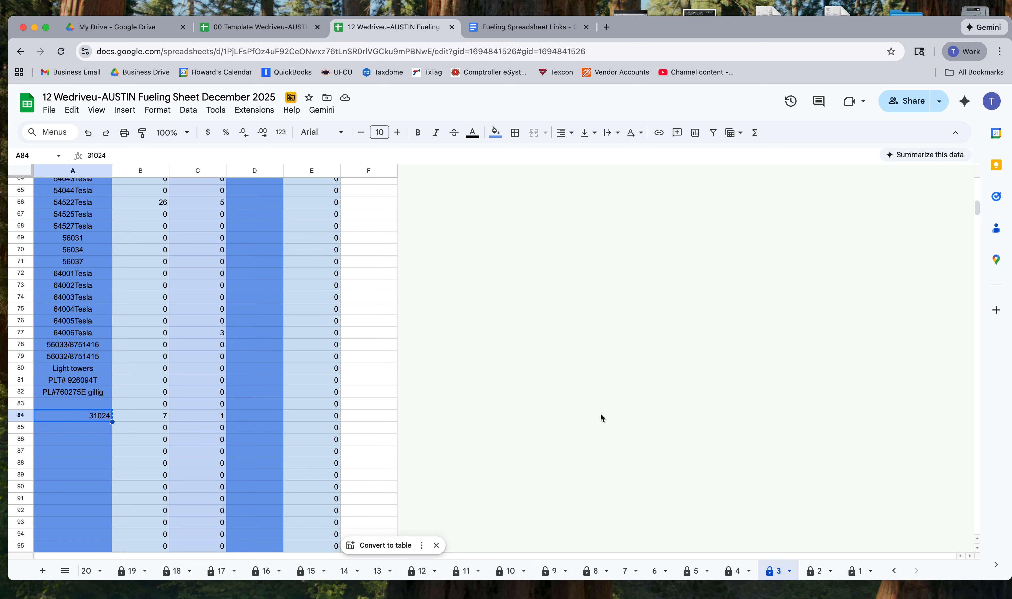
left_click(735, 571)
scroll(304, 510, "down", 10)
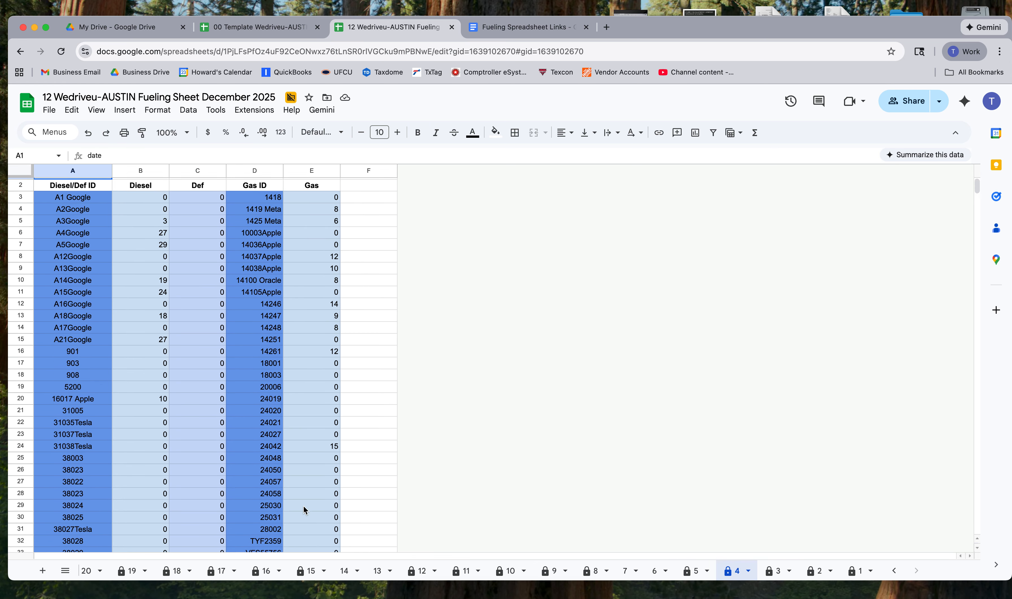
scroll(304, 510, "down", 11)
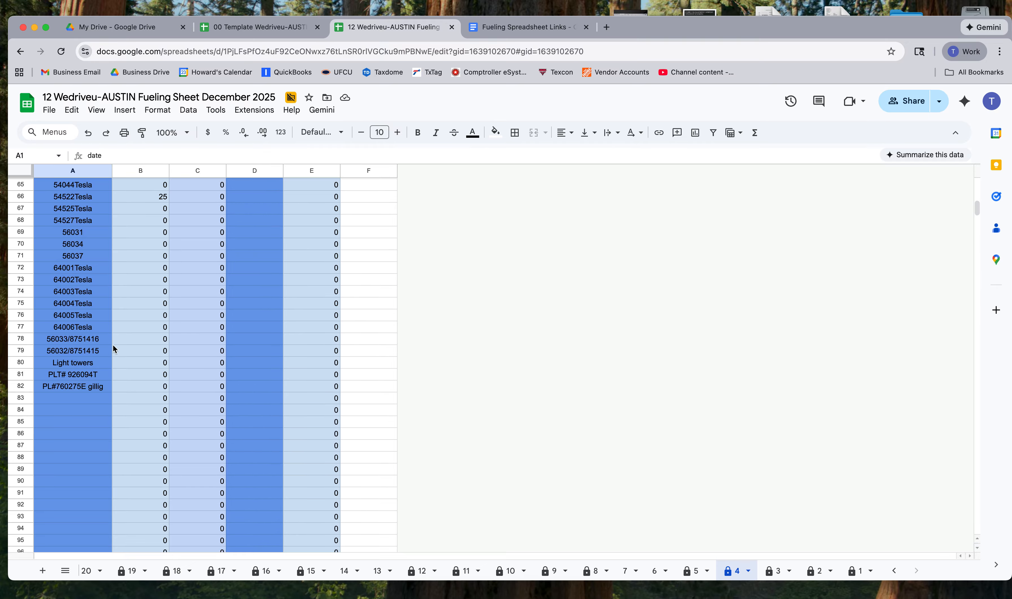
left_click(695, 571)
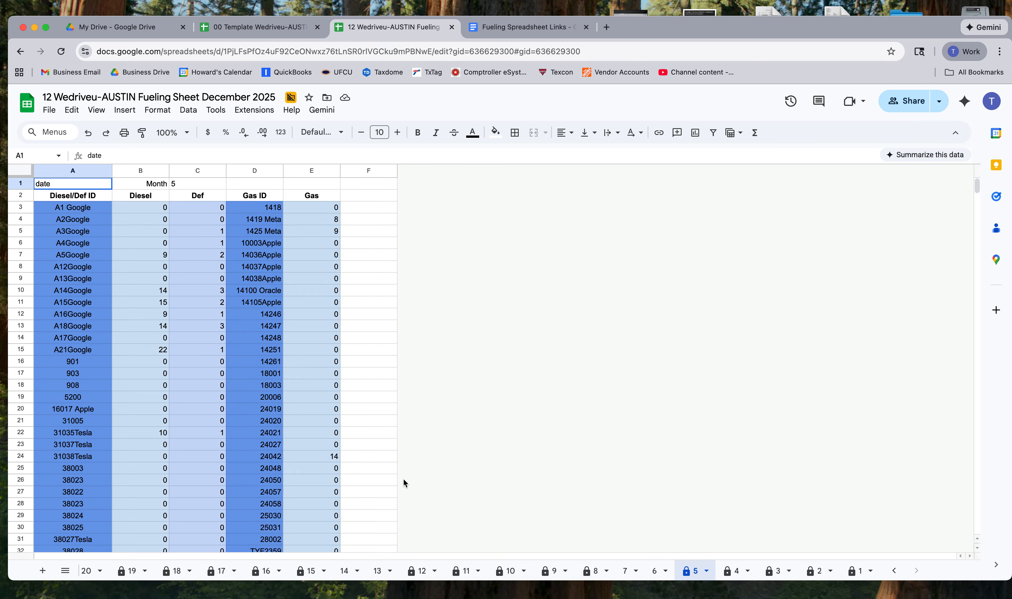
scroll(232, 454, "down", 20)
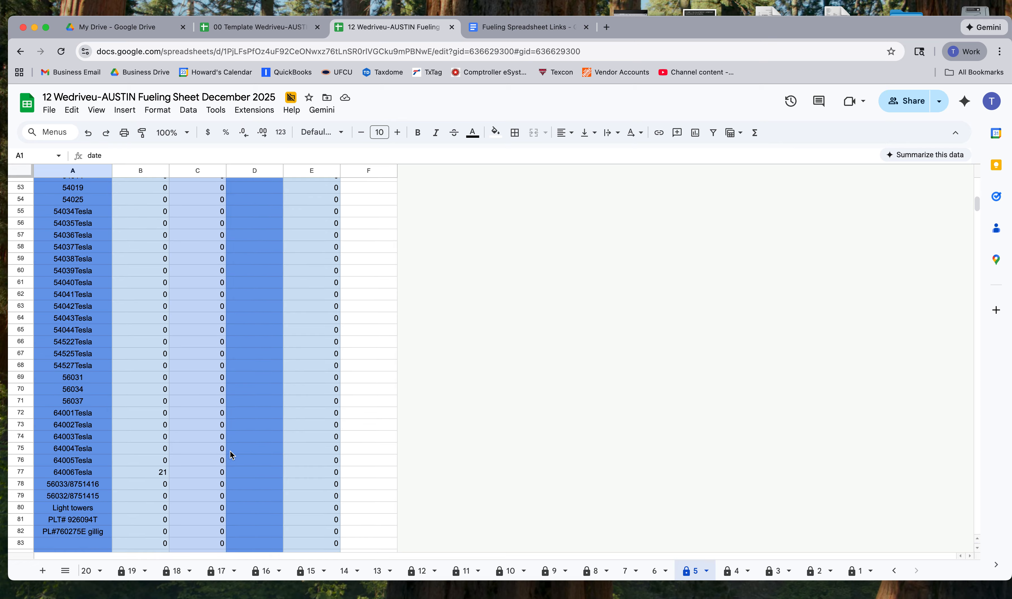
left_click(592, 571)
scroll(231, 486, "down", 20)
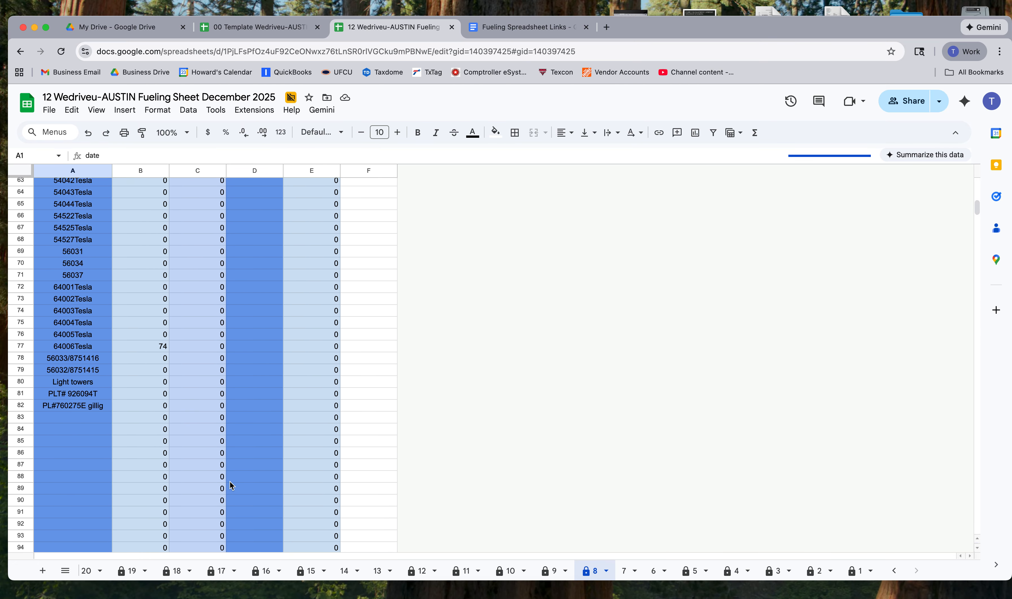
Check December's day sheets 9, 10, 11 and 12 for vehicle IDs added below the standard list
left_click(553, 571)
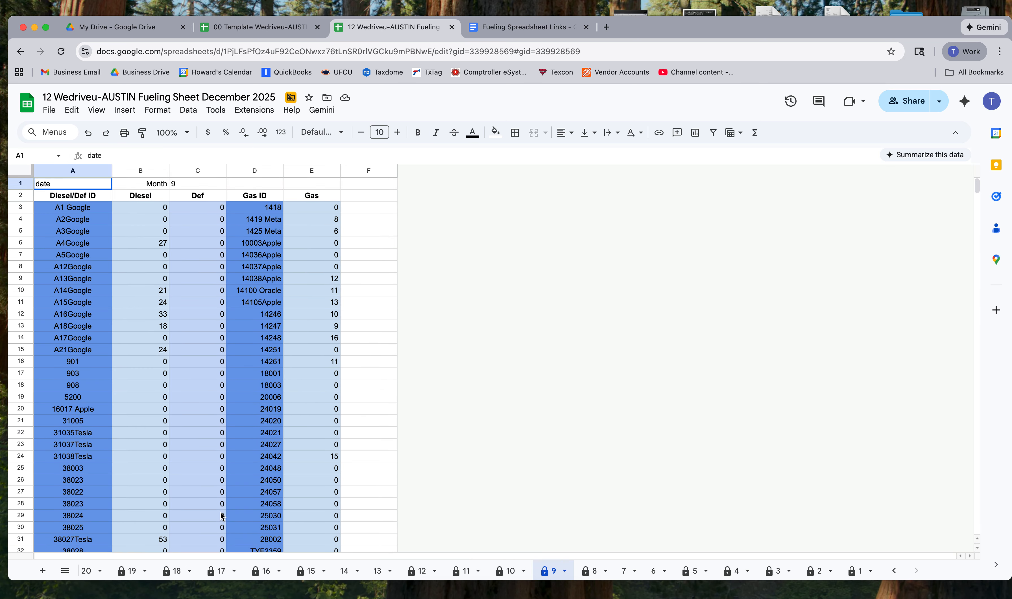
scroll(222, 516, "down", 15)
scroll(222, 516, "down", 15)
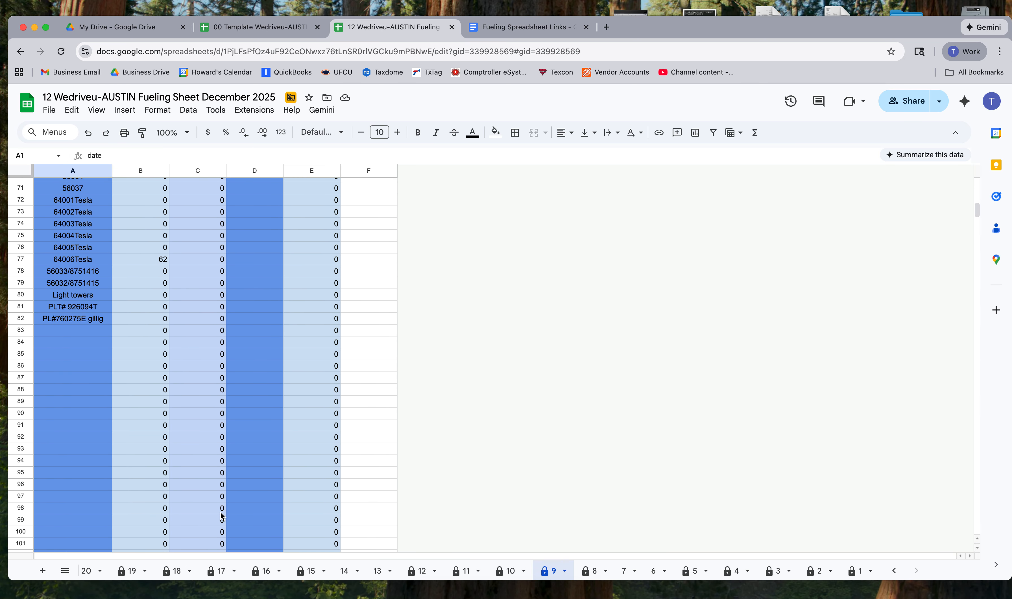
left_click(509, 571)
scroll(259, 481, "down", 10)
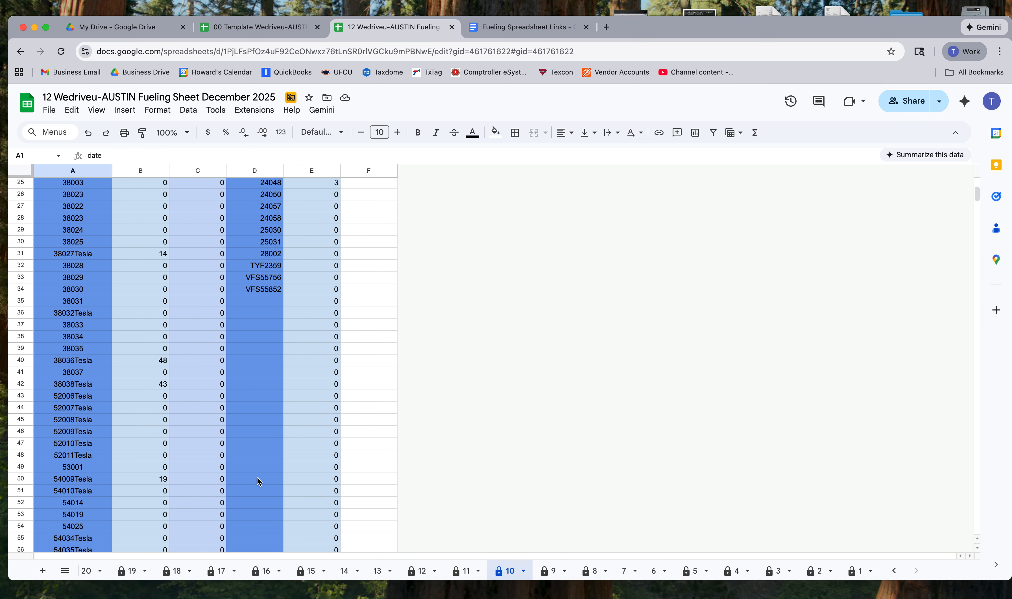
scroll(259, 481, "down", 9)
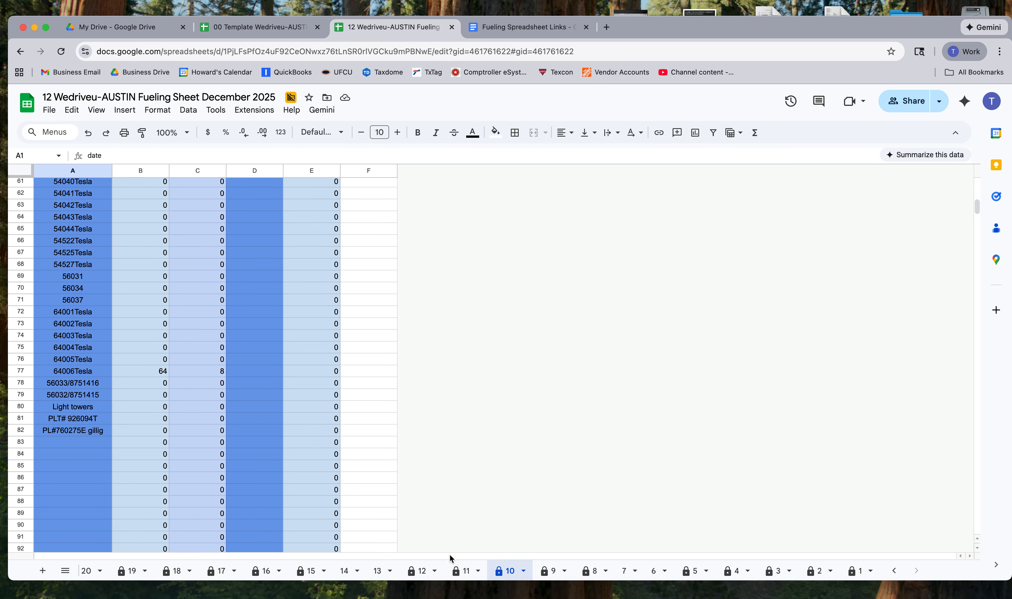
left_click(456, 576)
scroll(254, 536, "down", 17)
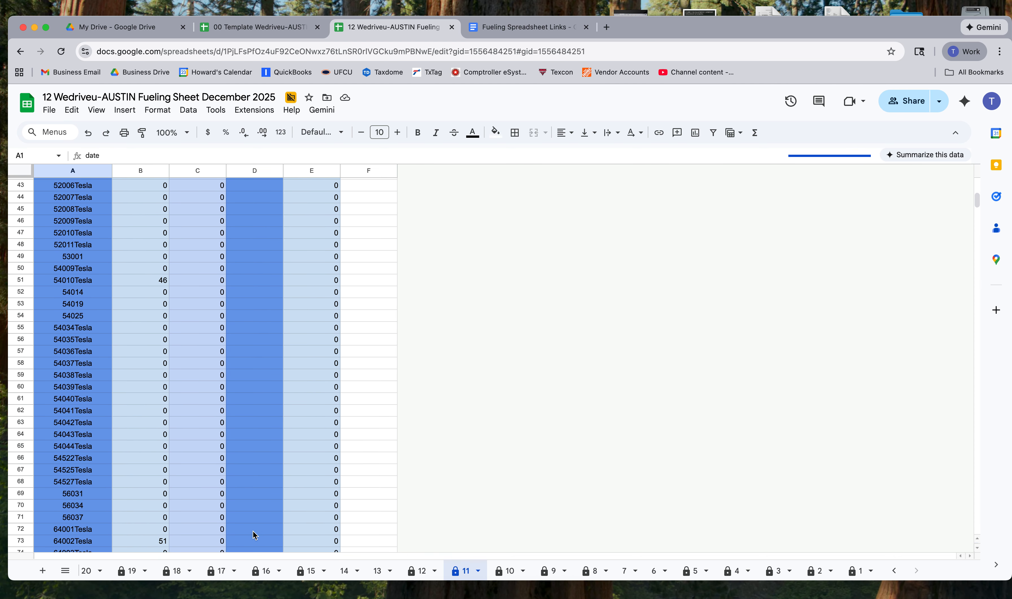
scroll(254, 535, "down", 4)
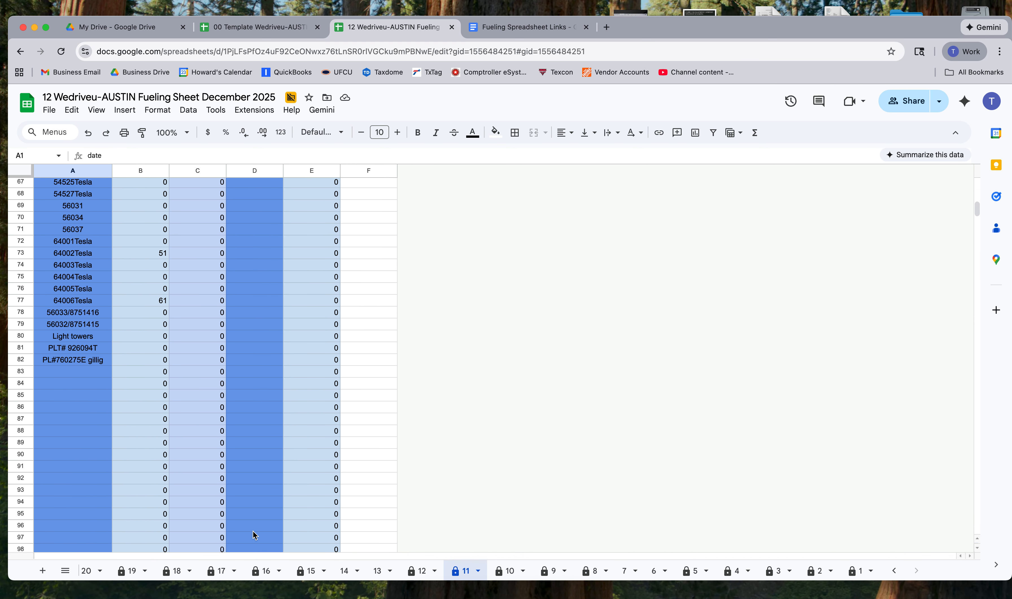
left_click(420, 575)
scroll(123, 411, "down", 15)
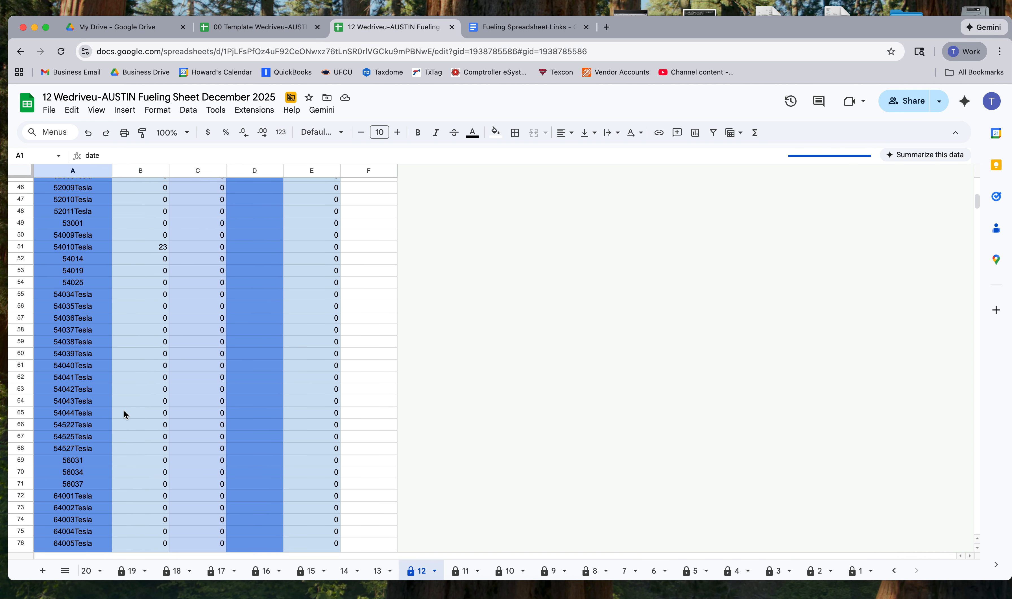
scroll(123, 411, "down", 7)
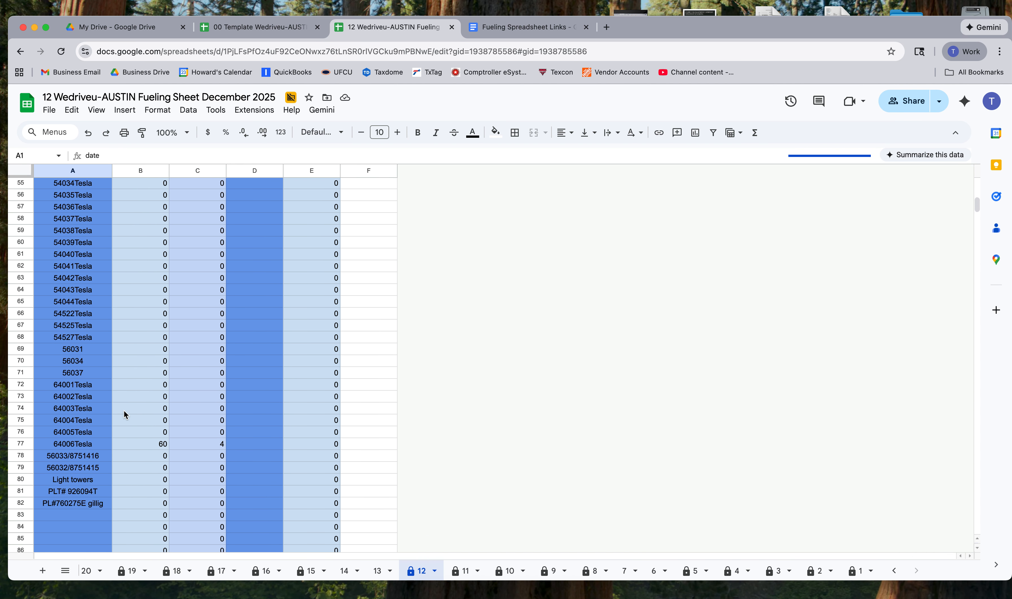
Check December's day sheets 15, 16, 17 and 18 for vehicle IDs added below the standard list
left_click(307, 572)
scroll(142, 479, "down", 17)
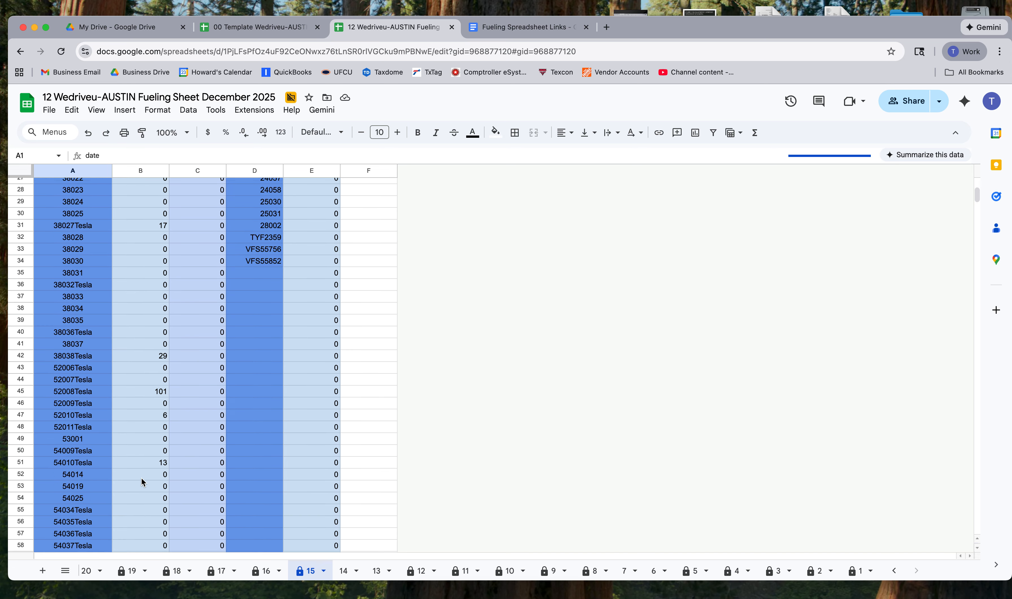
scroll(142, 478, "down", 3)
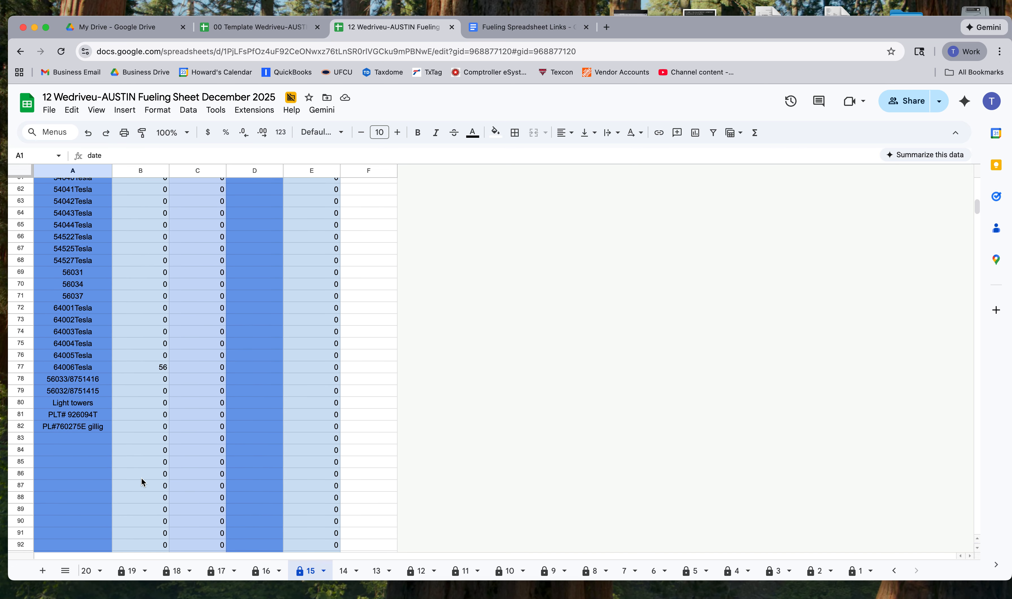
left_click(257, 572)
scroll(143, 470, "down", 18)
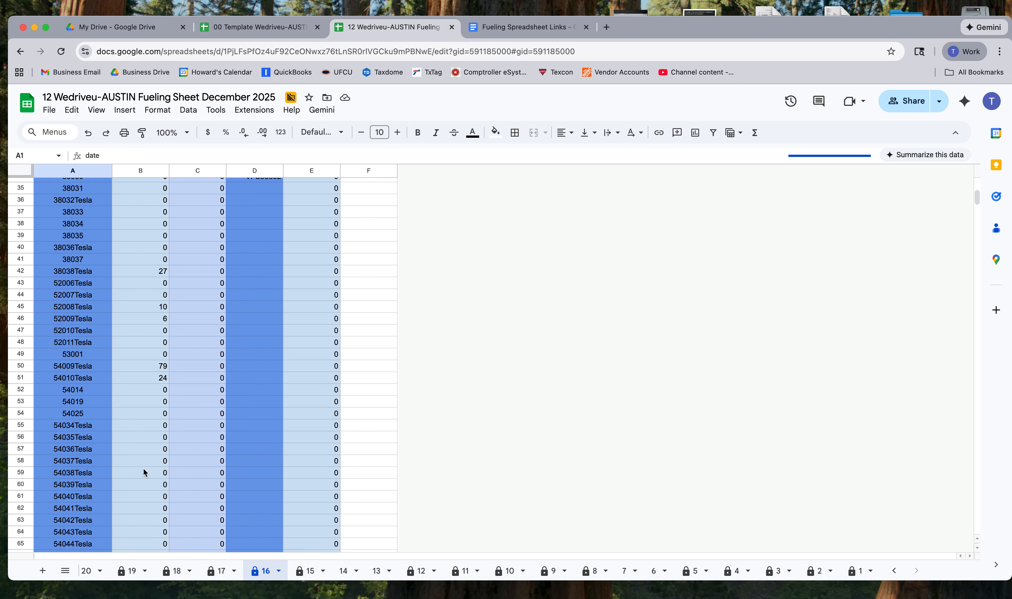
scroll(143, 473, "down", 4)
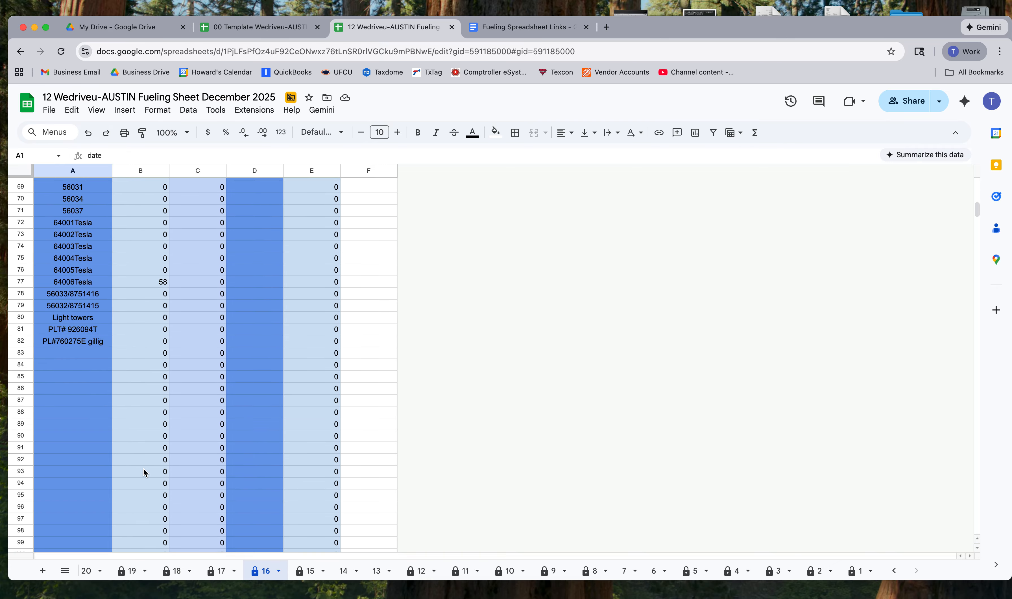
left_click(221, 572)
scroll(179, 502, "down", 20)
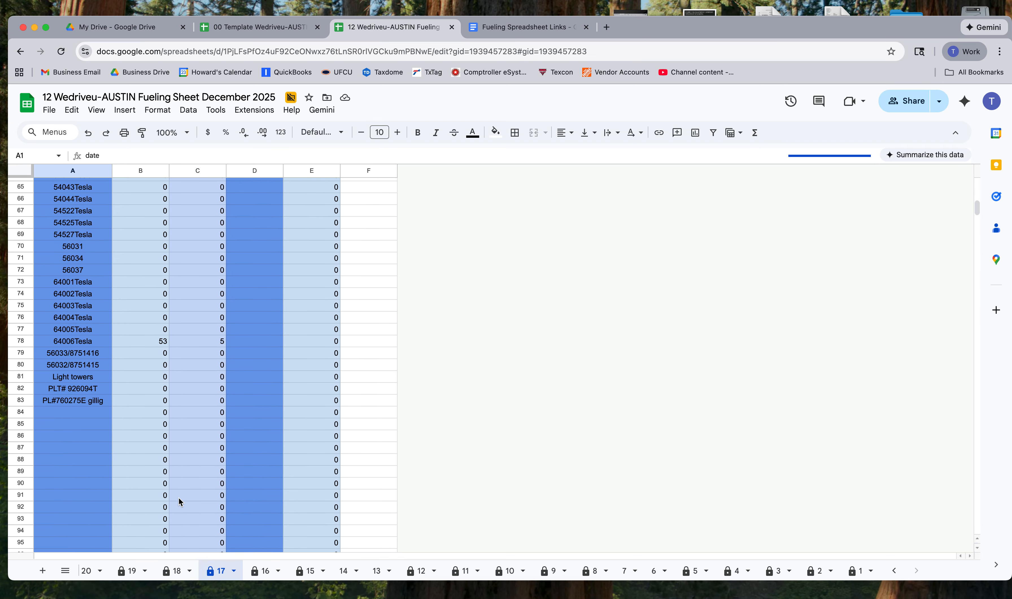
left_click(181, 570)
scroll(167, 469, "down", 9)
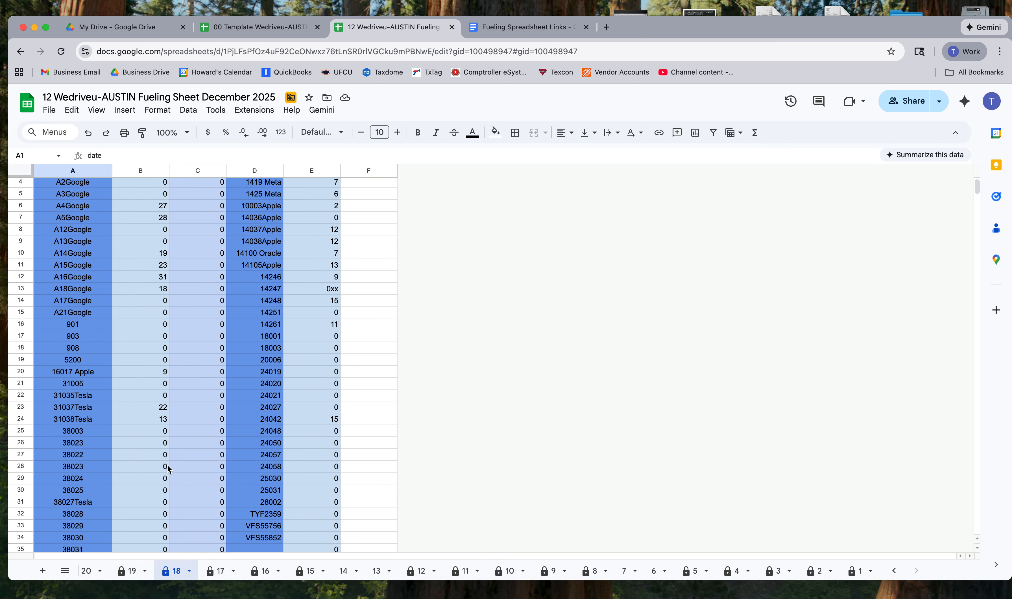
scroll(167, 468, "down", 14)
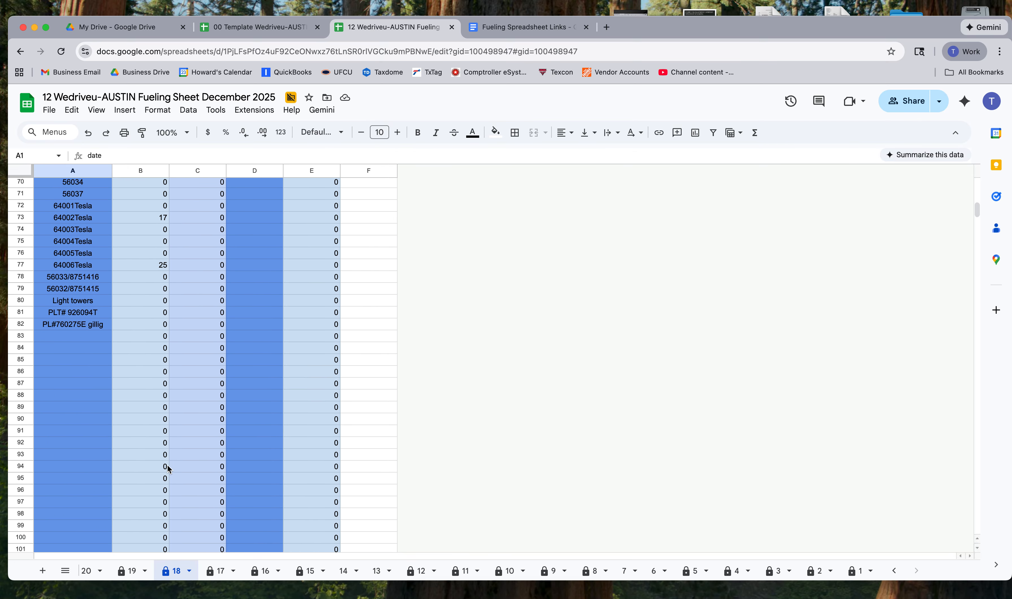
Check December's day sheet 19 for added vehicle IDs and compare its extra ID 52005 with the template's sheet 31
left_click(130, 570)
scroll(169, 473, "down", 10)
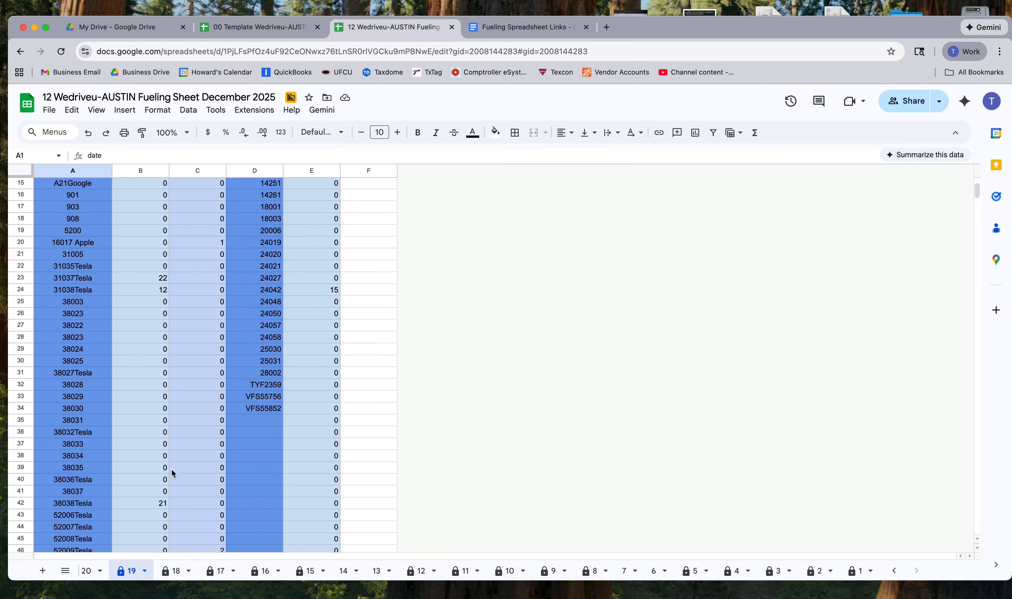
scroll(173, 473, "down", 10)
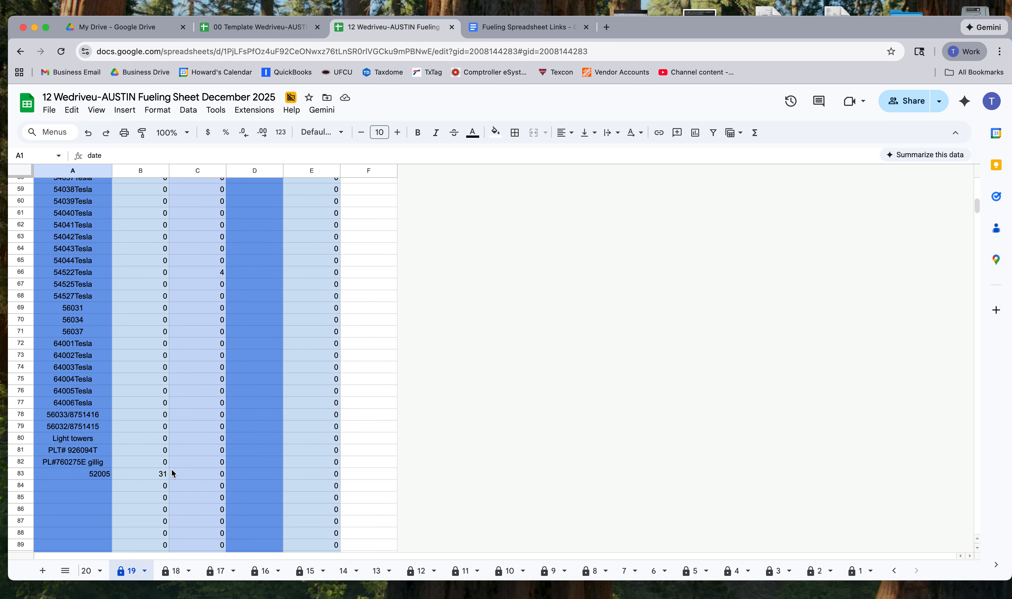
left_click(102, 450)
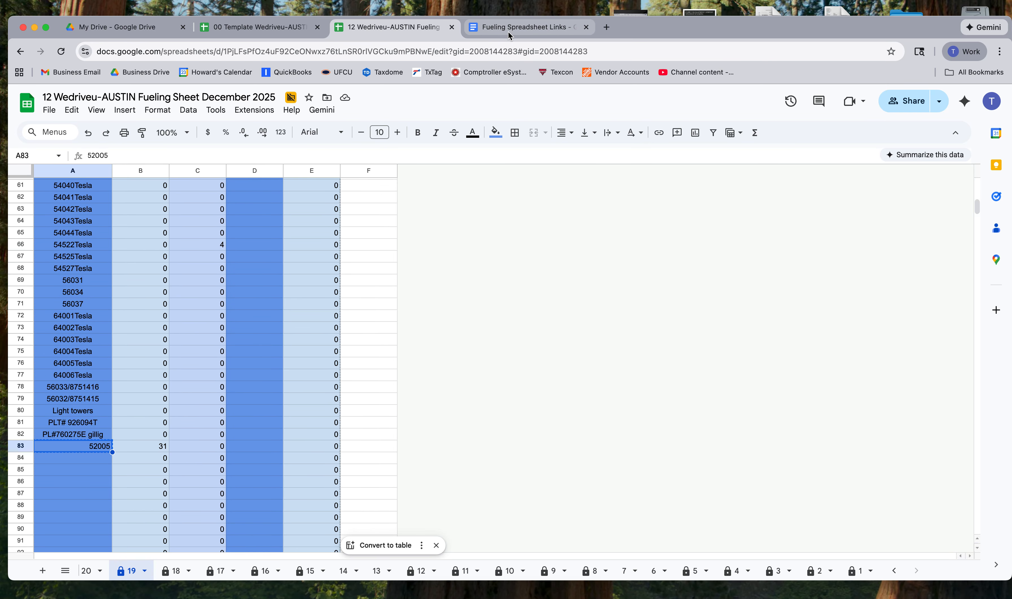
left_click(301, 30)
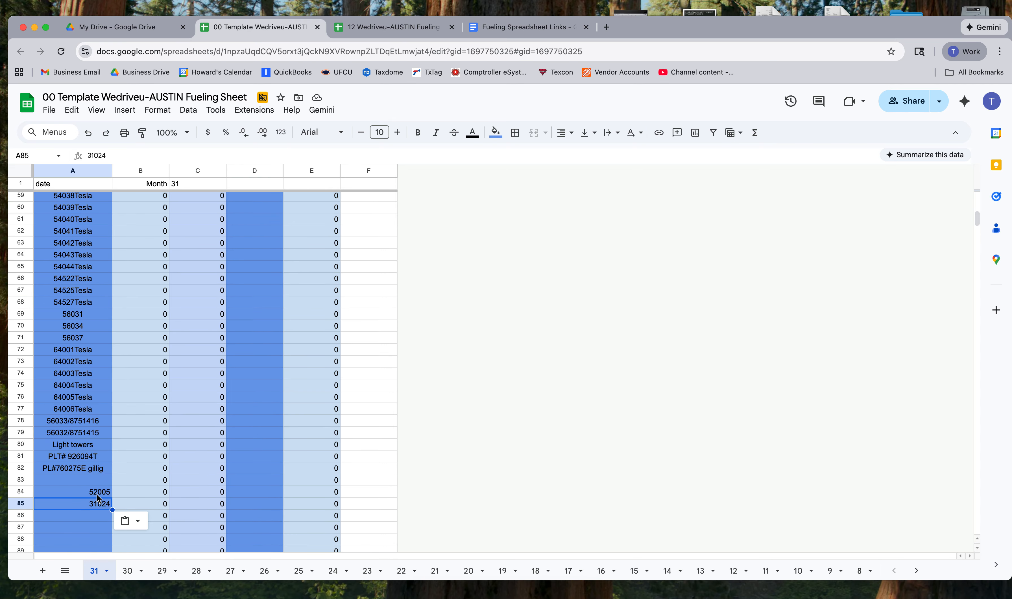
left_click(359, 35)
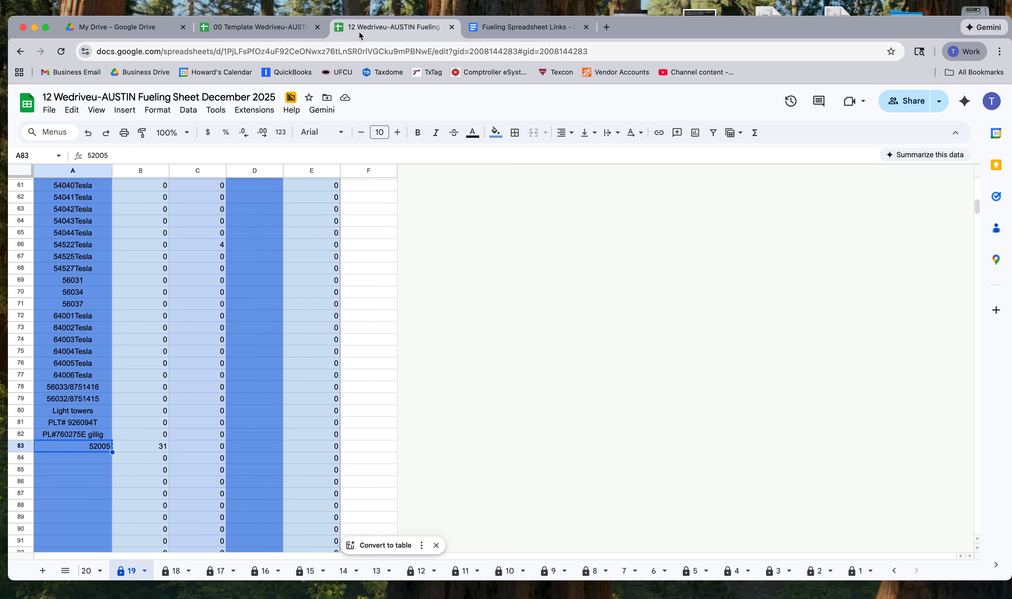
Check December's day sheets 20 and 22 for vehicle IDs added below the standard list
left_click(88, 571)
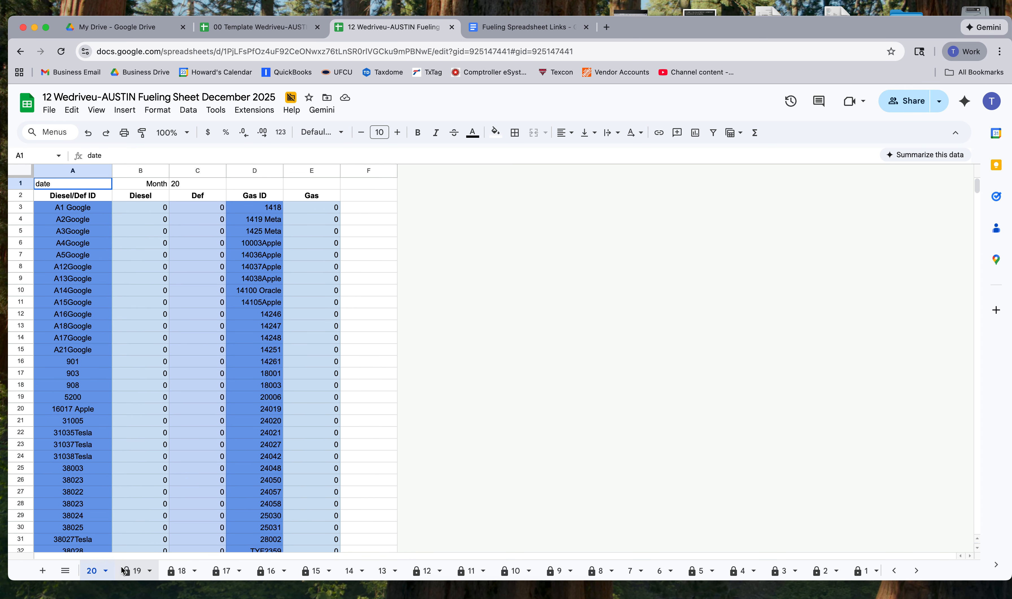
scroll(193, 514, "down", 20)
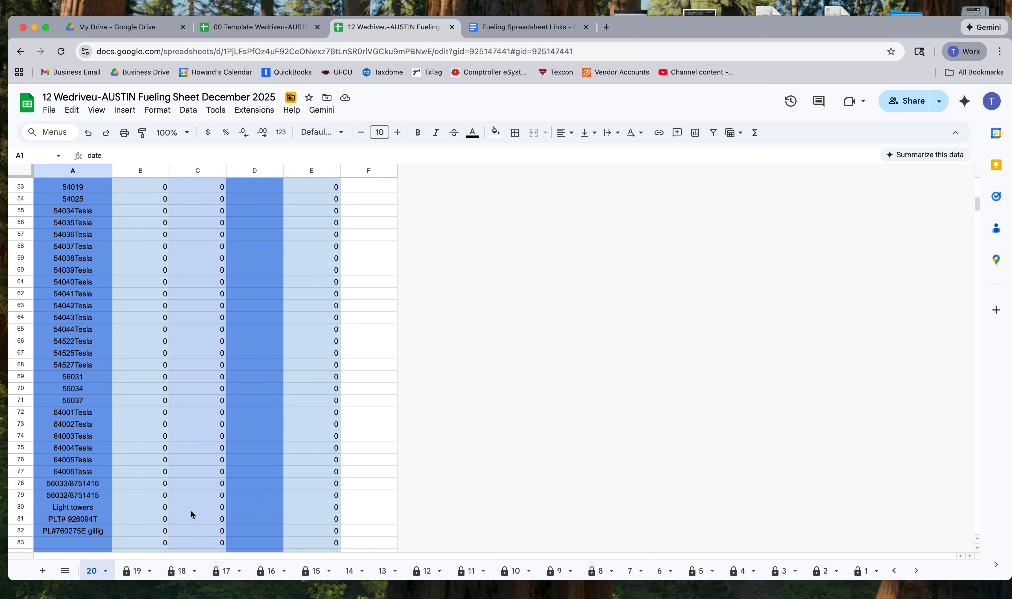
scroll(215, 565, "left", 5)
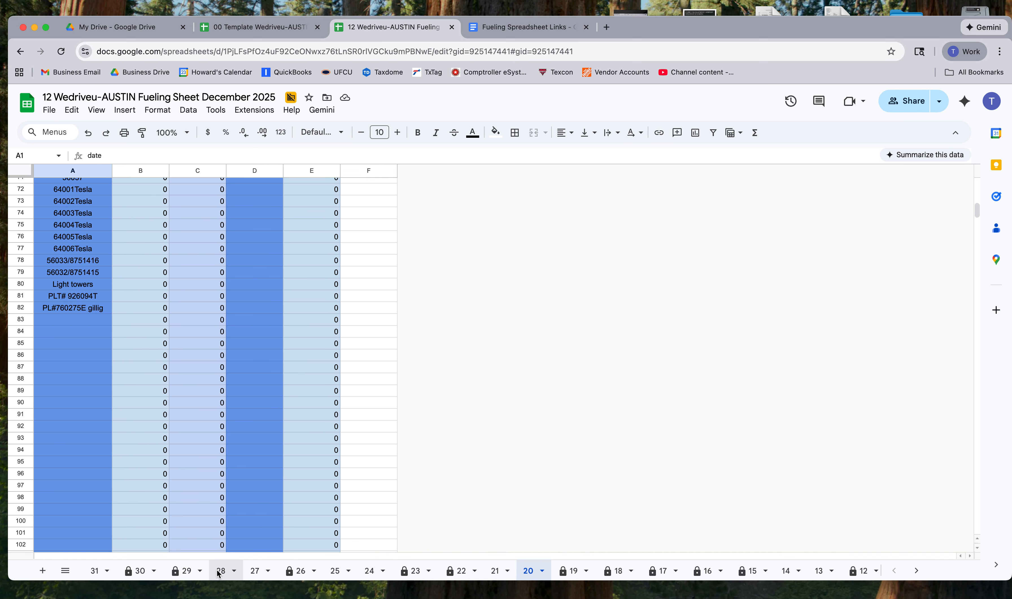
left_click(458, 571)
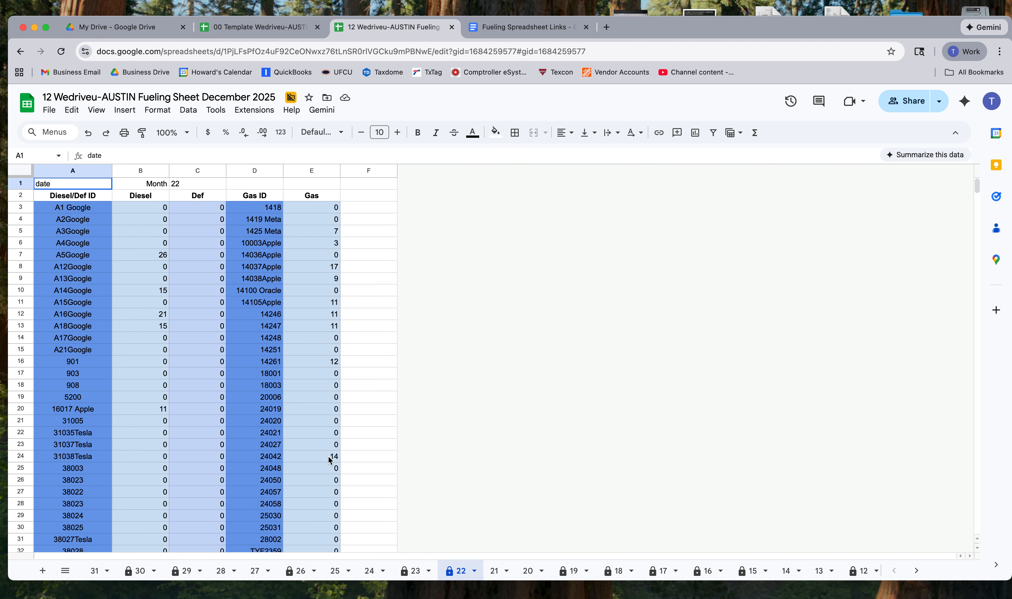
scroll(285, 457, "down", 18)
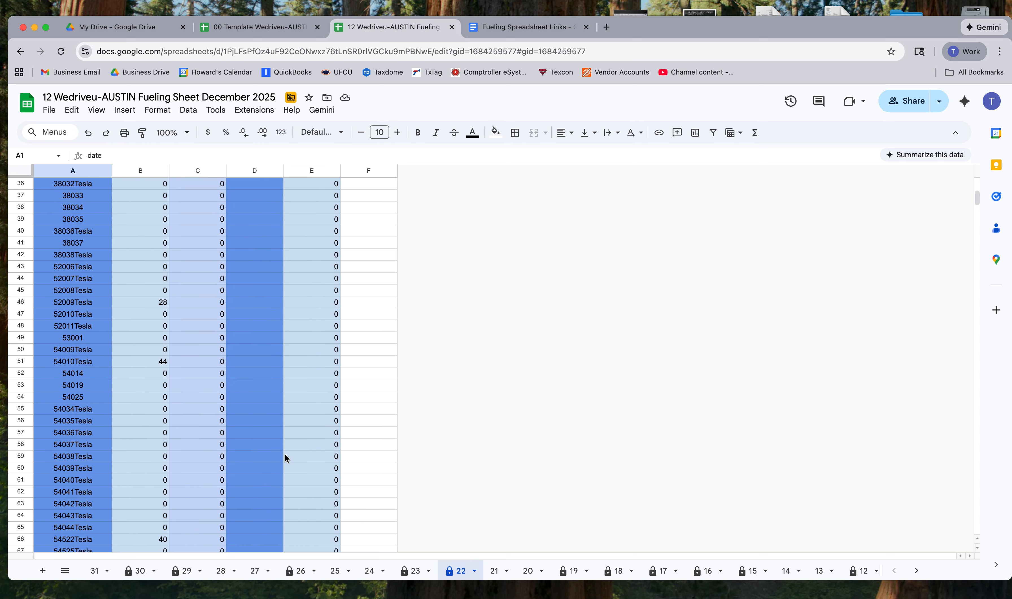
scroll(284, 454, "down", 6)
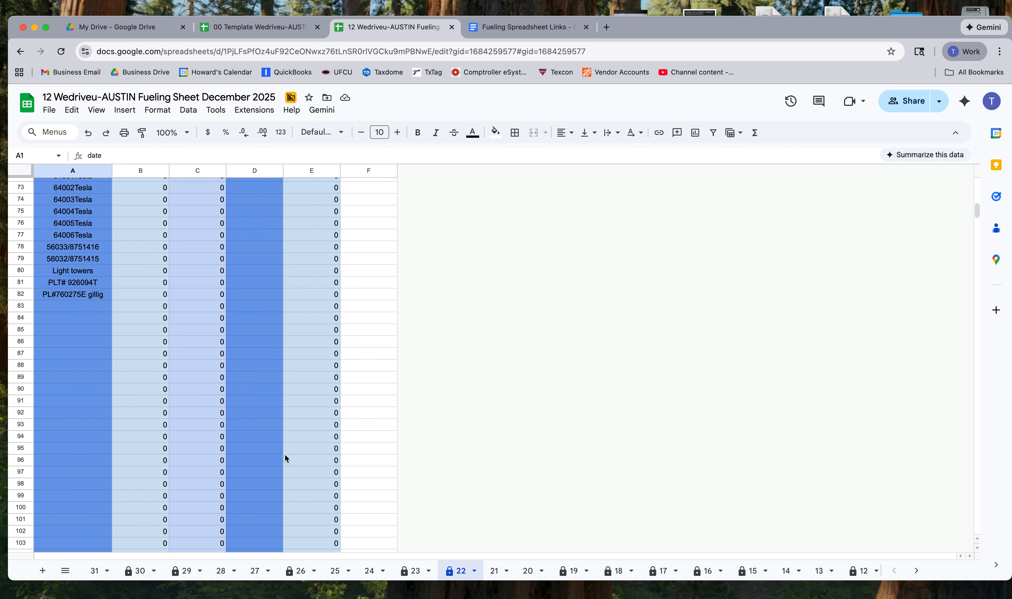
Copy the added vehicle ID 52004 from December's day sheet 23 into cell A86 of the template's sheet 31
left_click(408, 573)
scroll(232, 474, "down", 20)
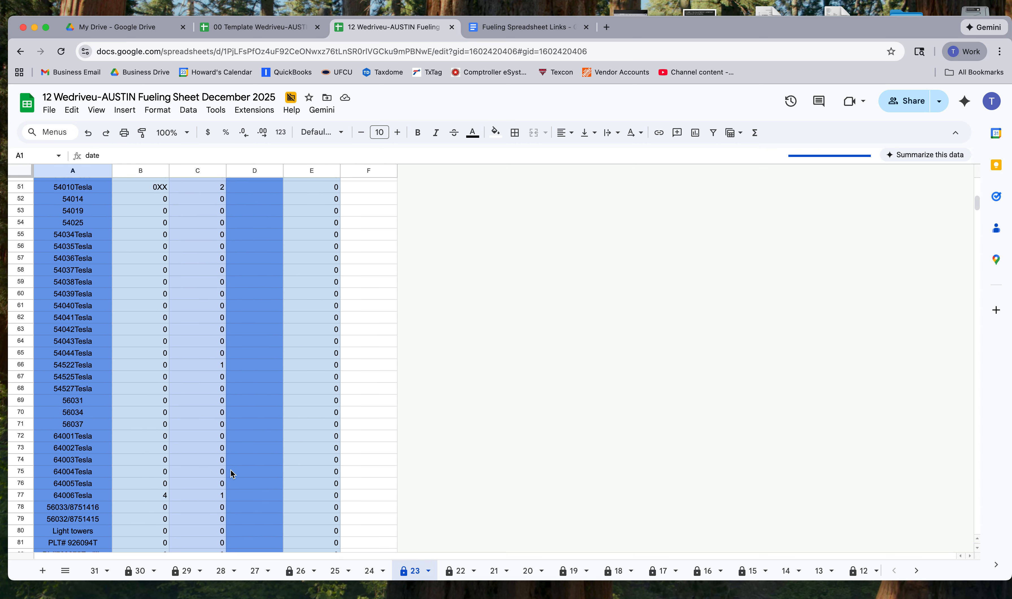
scroll(214, 466, "down", 1)
left_click(108, 369)
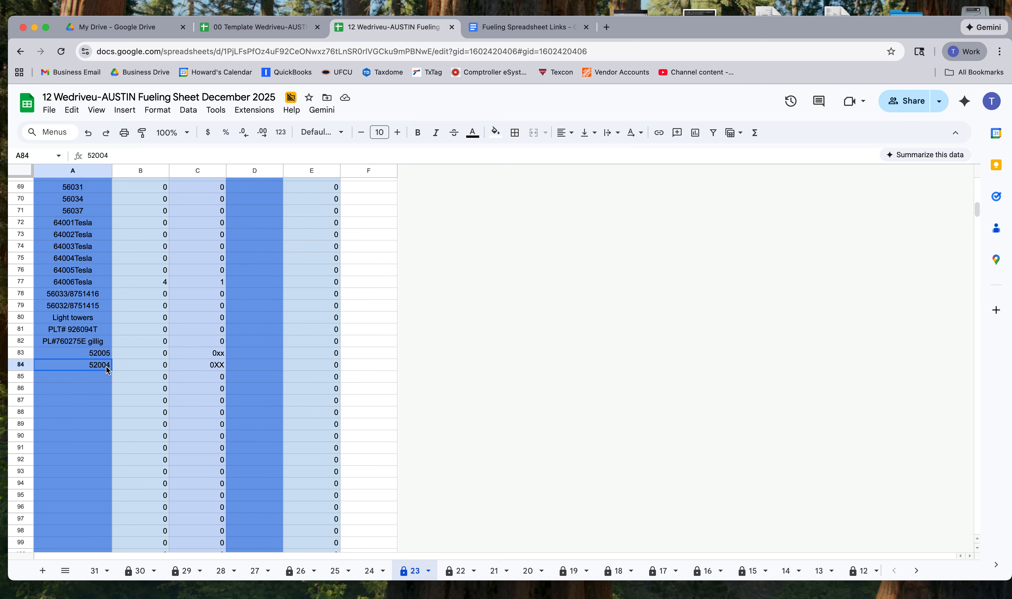
left_click(281, 28)
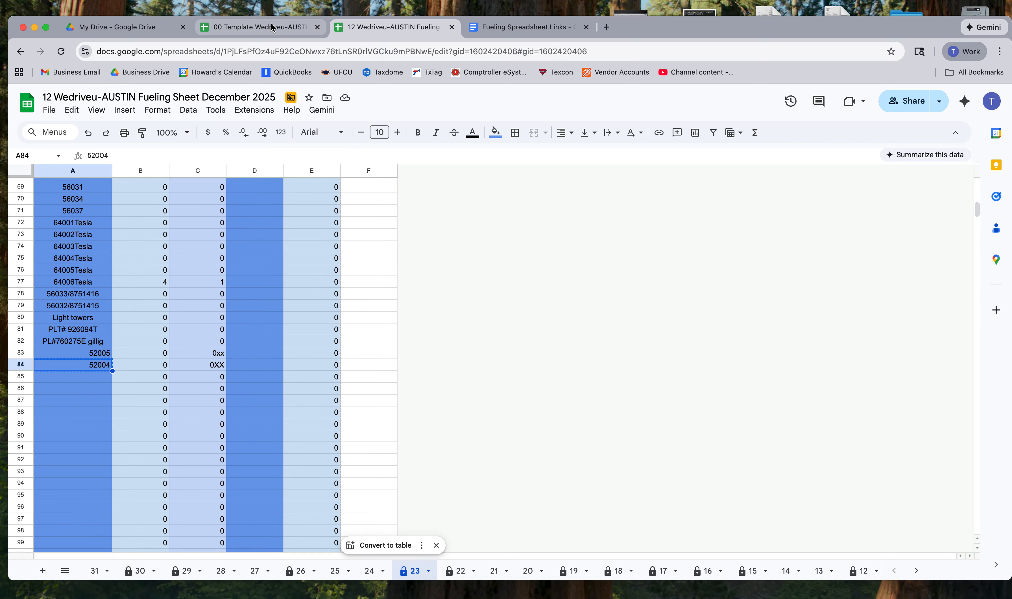
left_click(104, 520)
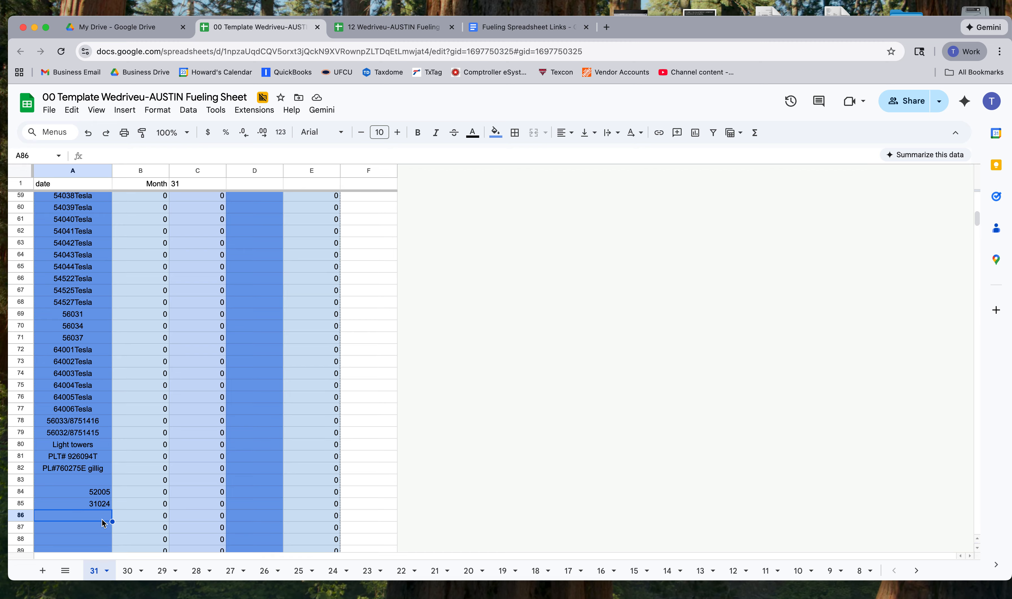
type("52004")
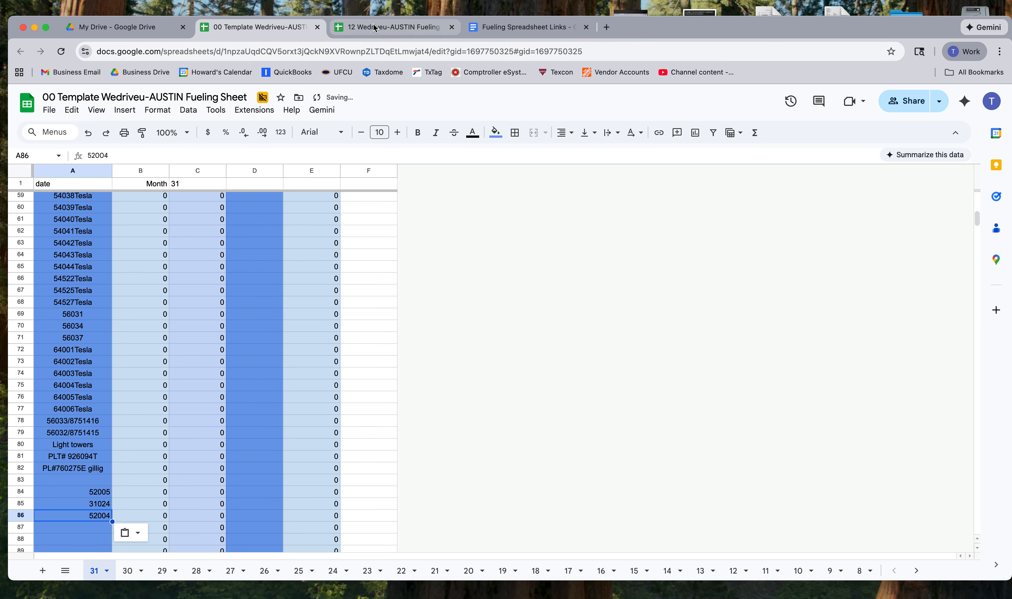
Return to the December 2025 sheet and check day sheets 26 and 29 for vehicle IDs added below the standard list
left_click(374, 28)
left_click(294, 571)
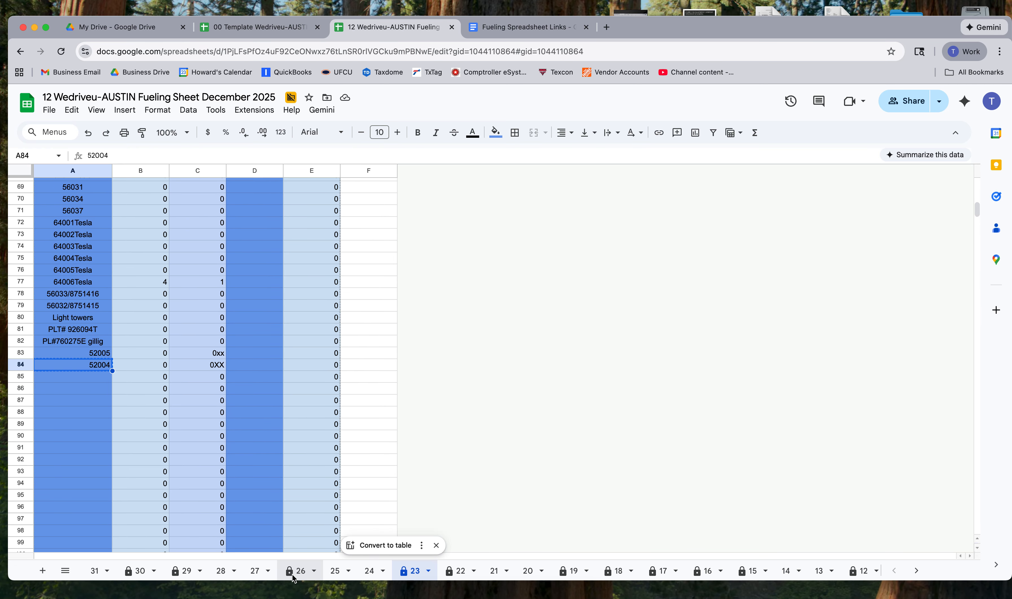
scroll(201, 470, "down", 10)
scroll(201, 469, "down", 8)
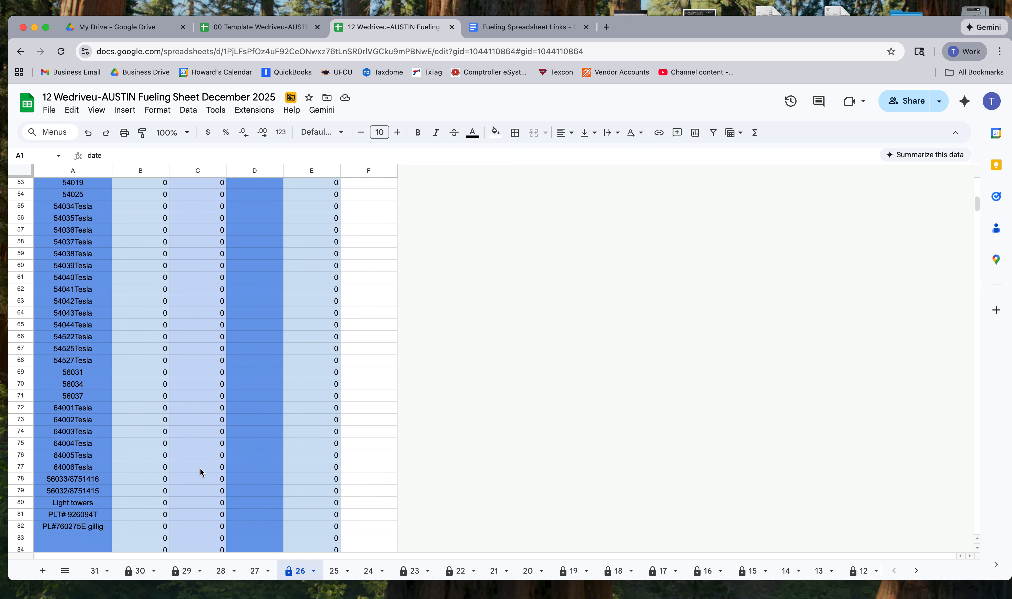
left_click(187, 571)
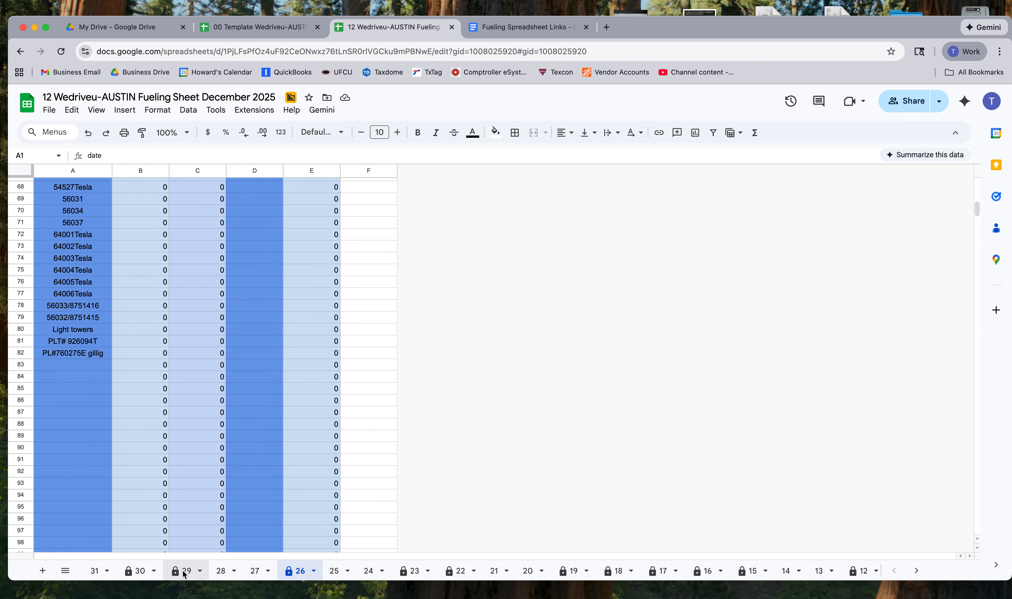
scroll(191, 513, "down", 15)
scroll(191, 513, "down", 3)
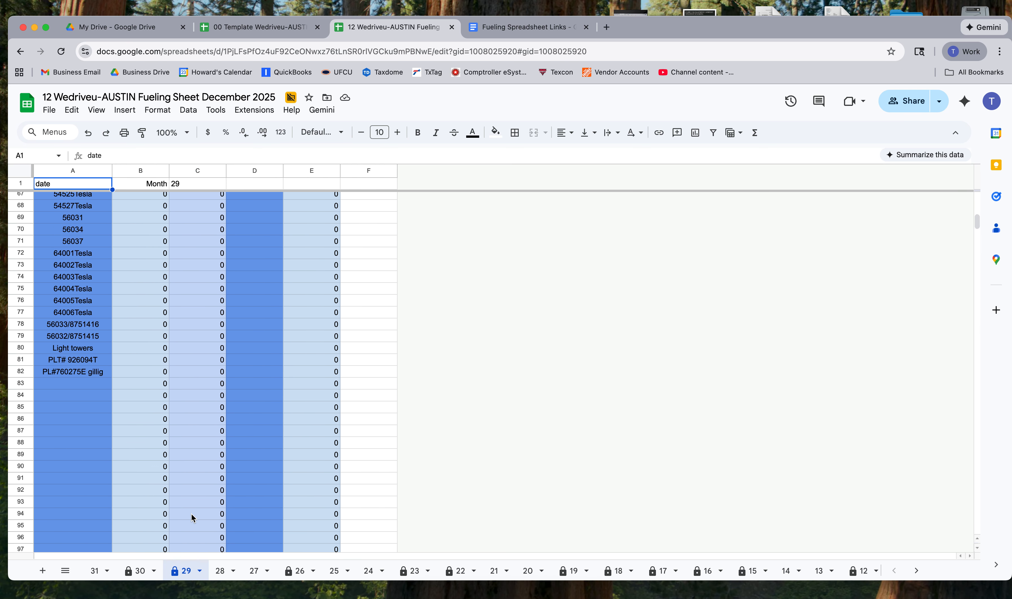
Check December's day sheet 30 for vehicle IDs added below the standard list, and close the December 2025 spreadsheet
left_click(138, 571)
scroll(141, 527, "down", 18)
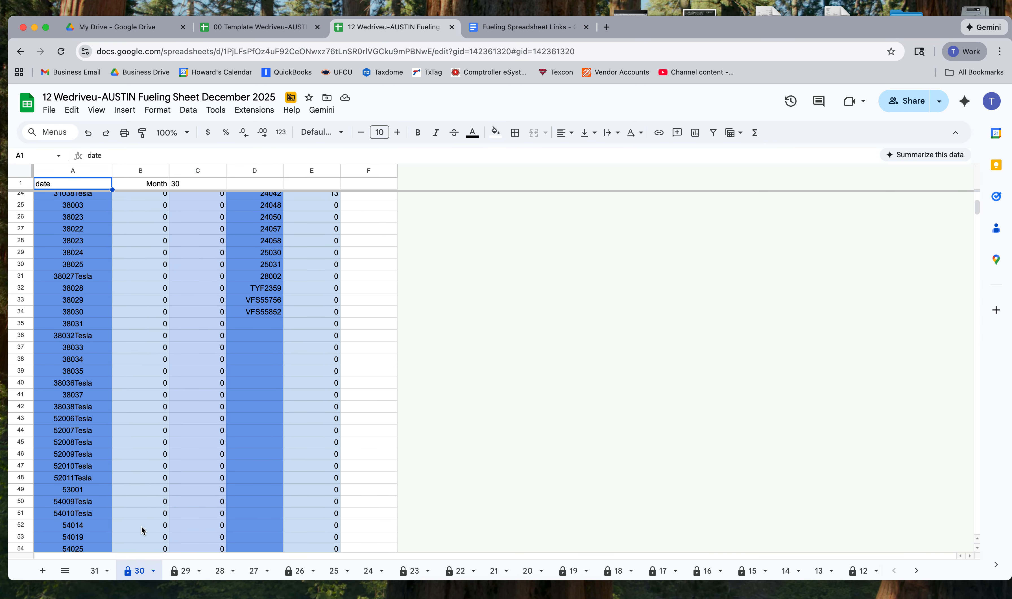
scroll(142, 526, "down", 3)
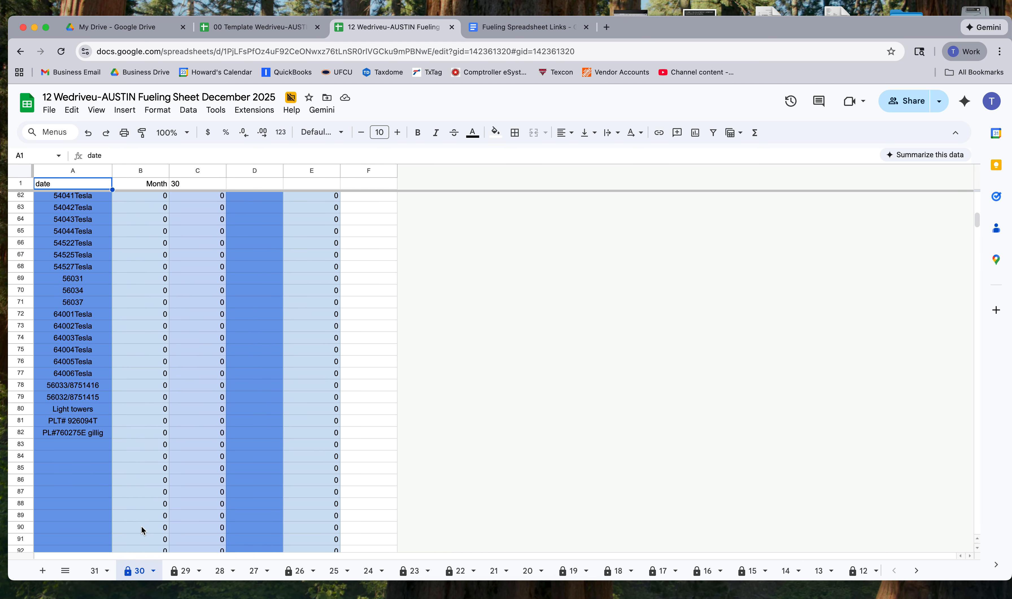
left_click(489, 424)
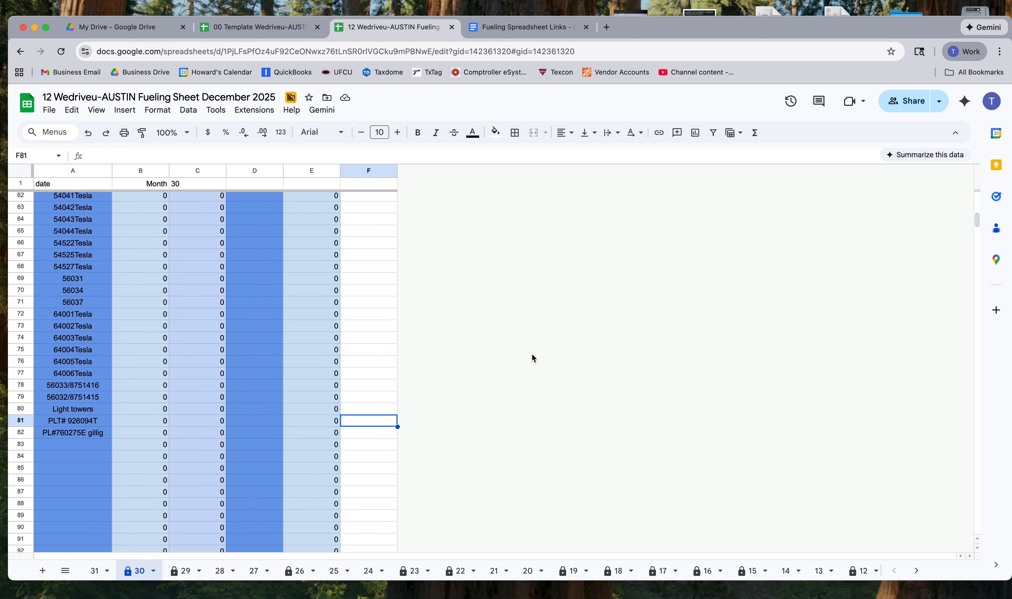
left_click(452, 27)
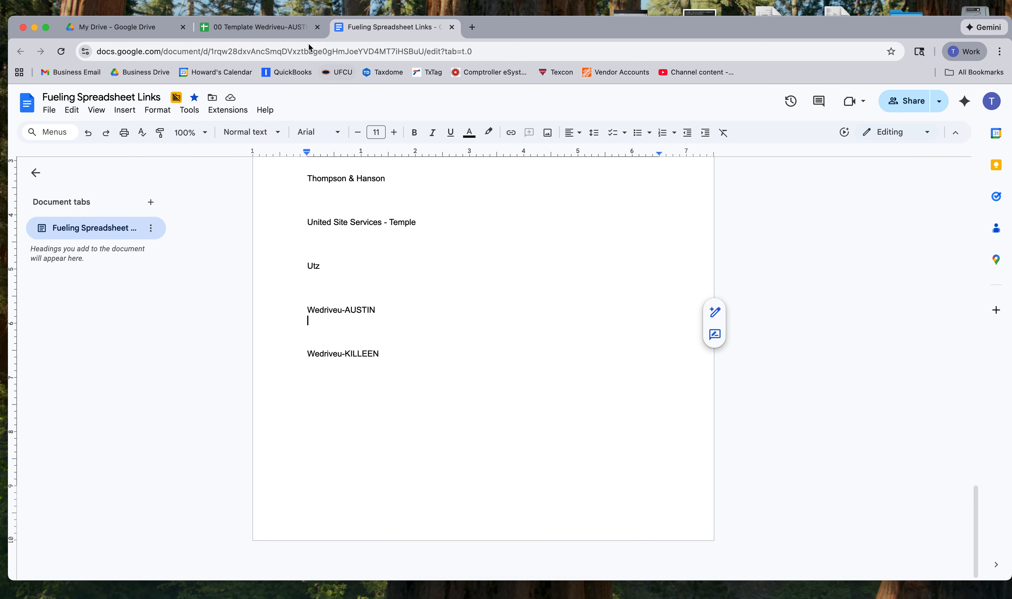
On the template's sheet 31, insert a row above 52006Tesla and enter vehicle ID 52005 in column A
left_click(295, 33)
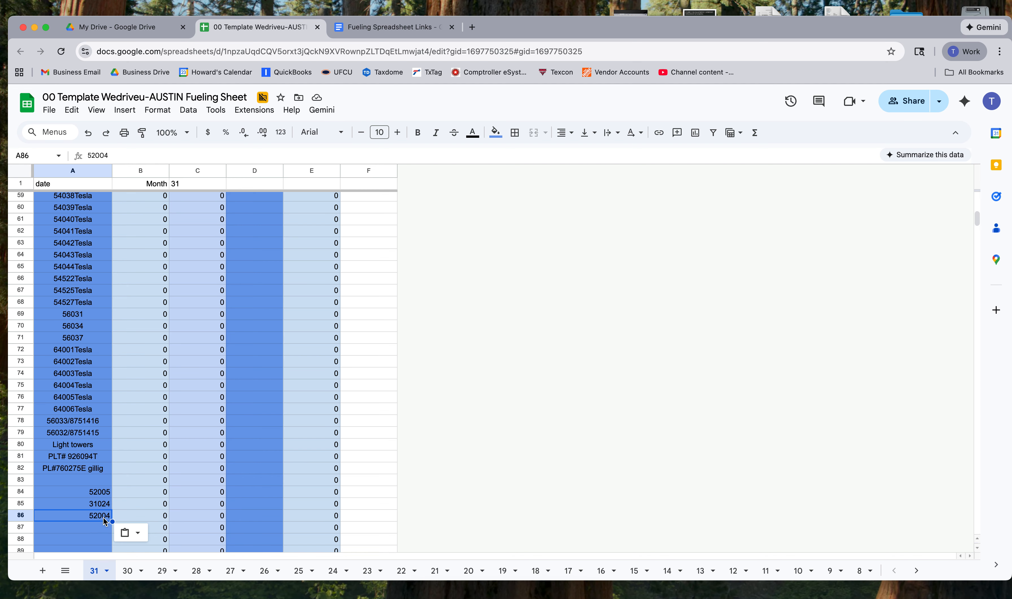
scroll(144, 371, "up", 12)
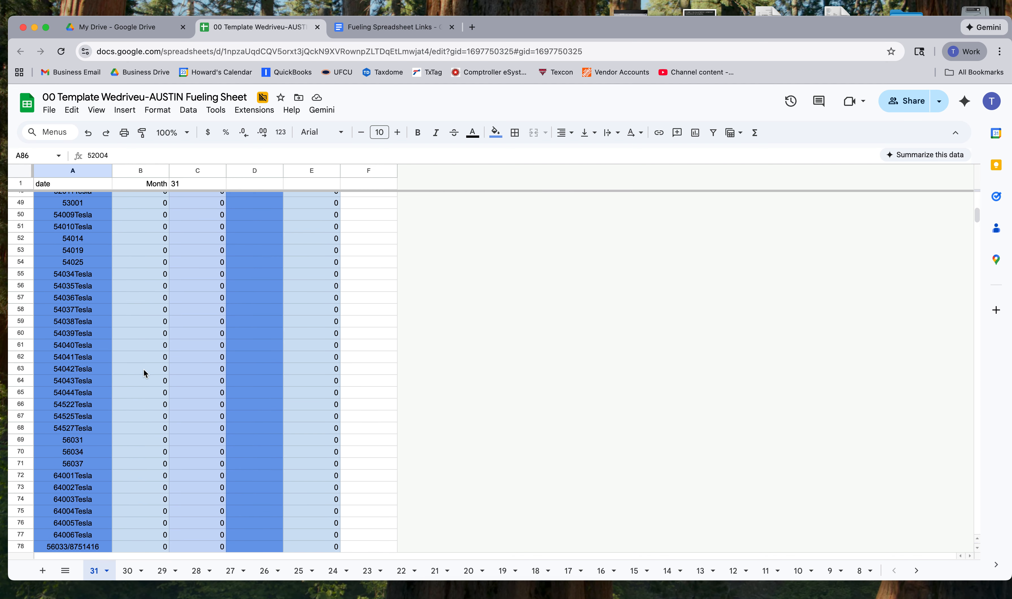
scroll(143, 373, "down", 2)
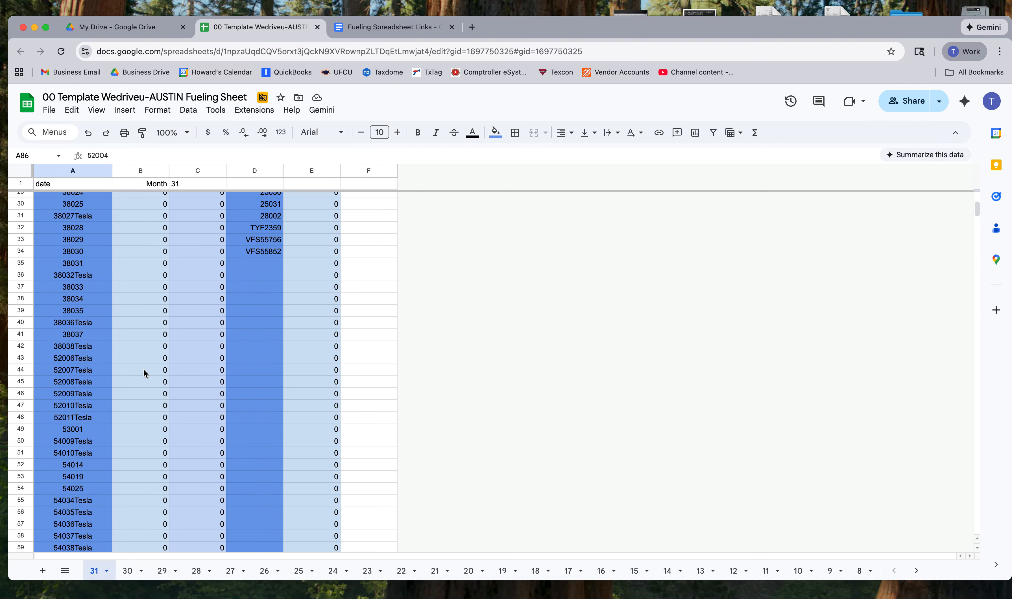
left_click(82, 358)
right_click(81, 361)
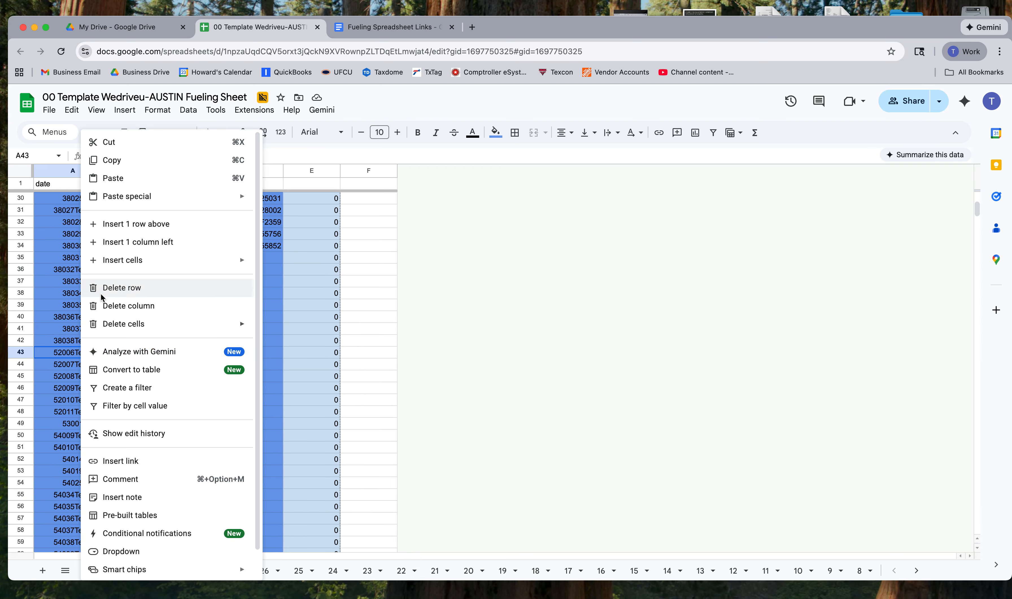
left_click(113, 230)
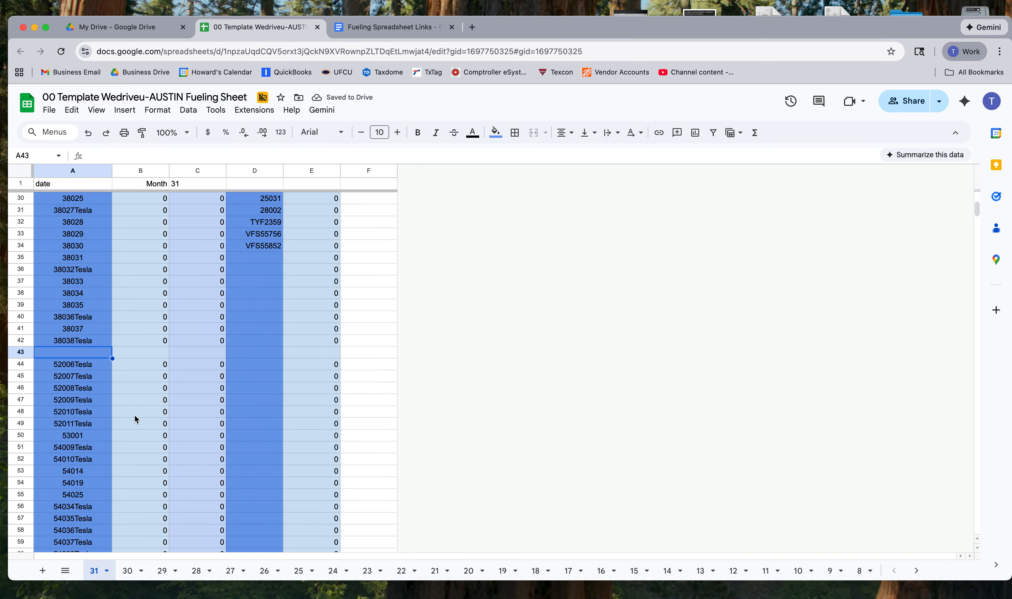
type("52005")
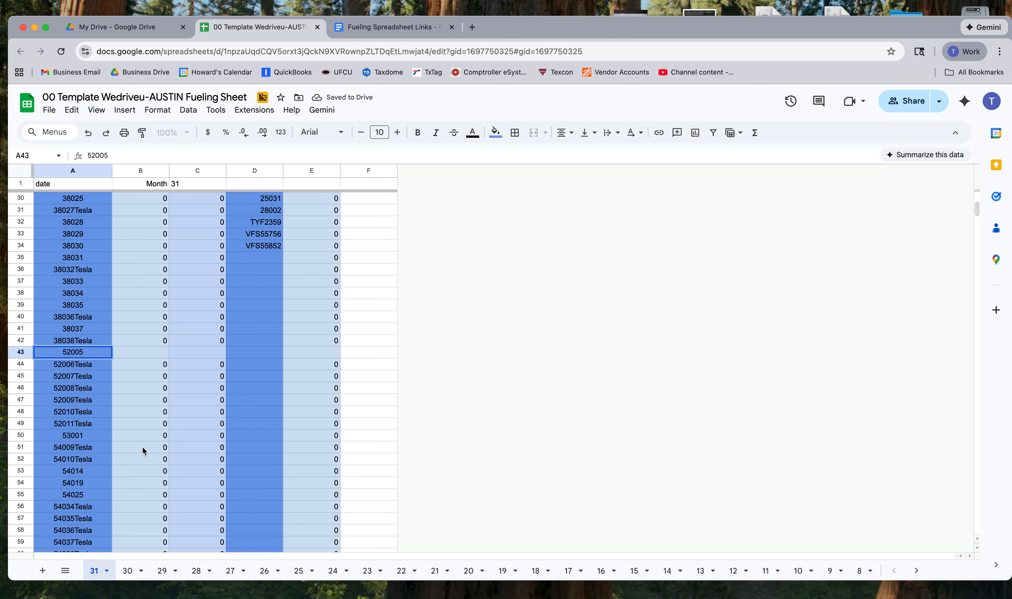
left_click(171, 423)
Clear the duplicate vehicle ID 52005 from the extra entries below the standard list
scroll(171, 423, "down", 10)
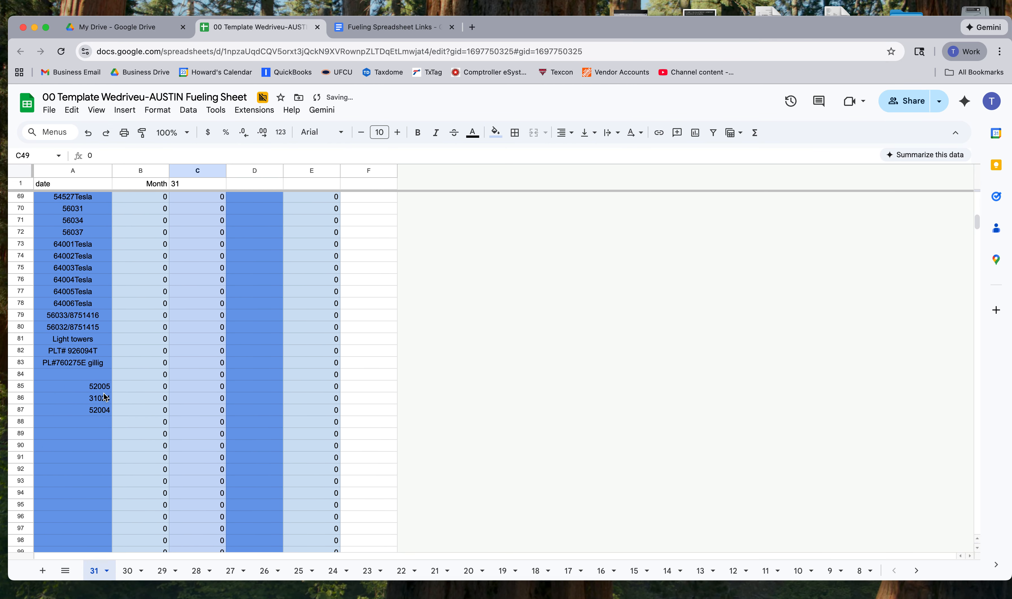
left_click(103, 388)
key("Delete")
Insert a row above 31035Tesla and enter vehicle ID 31024 in its column A cell
scroll(123, 350, "up", 15)
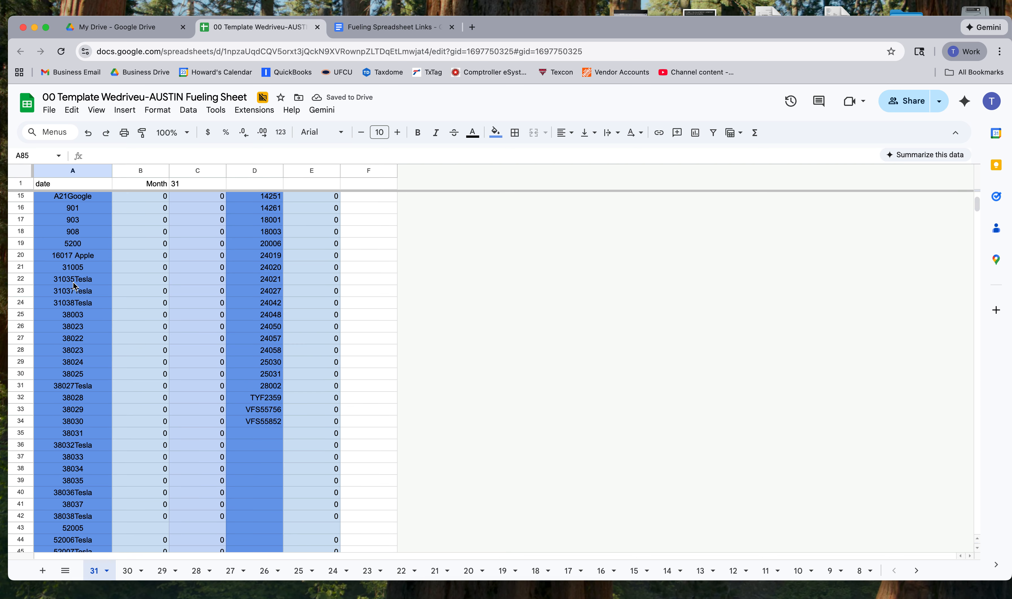
left_click(80, 280)
right_click(80, 279)
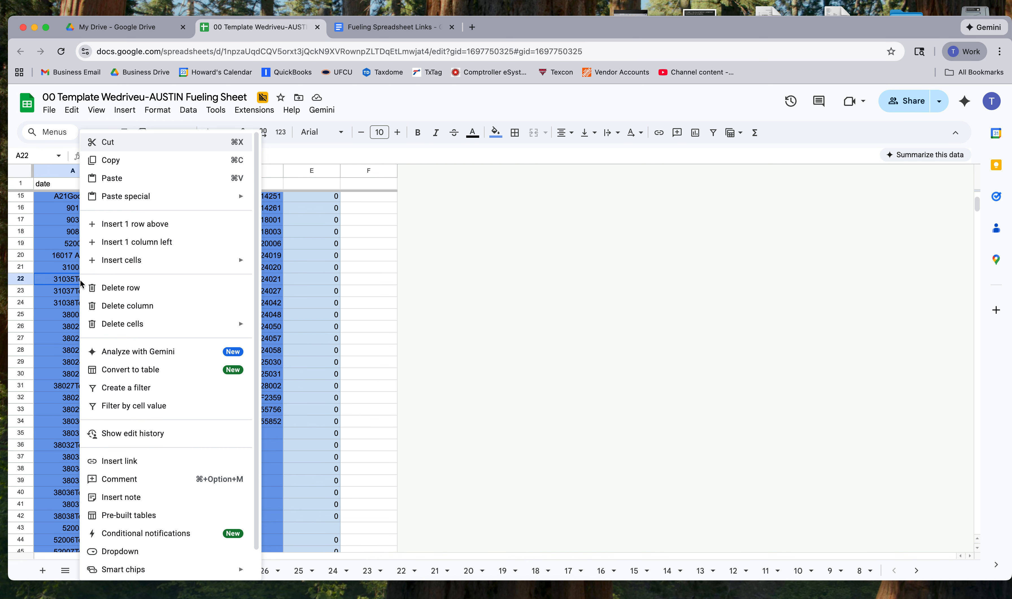
left_click(119, 226)
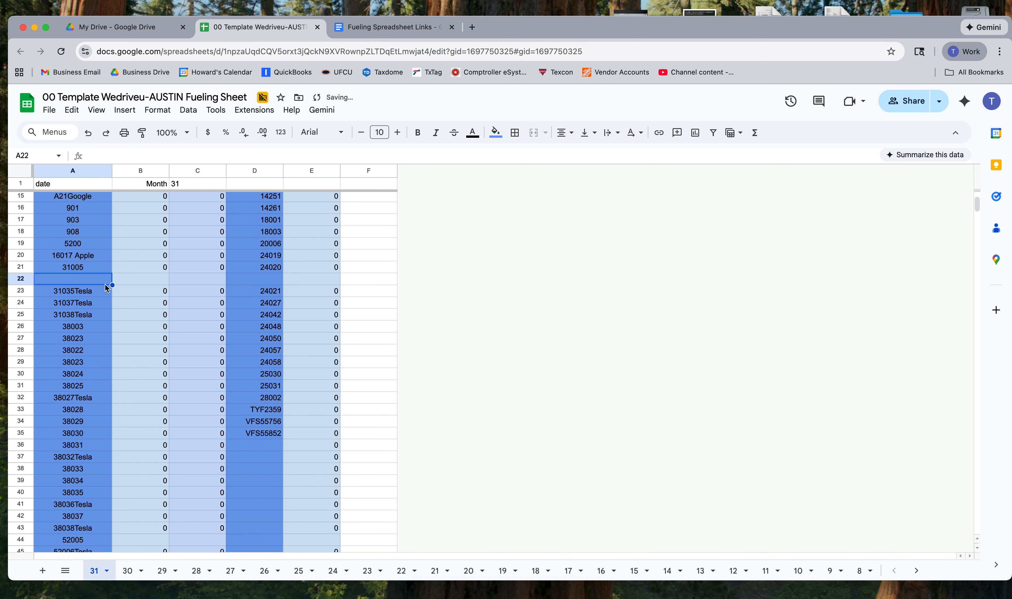
type("31024")
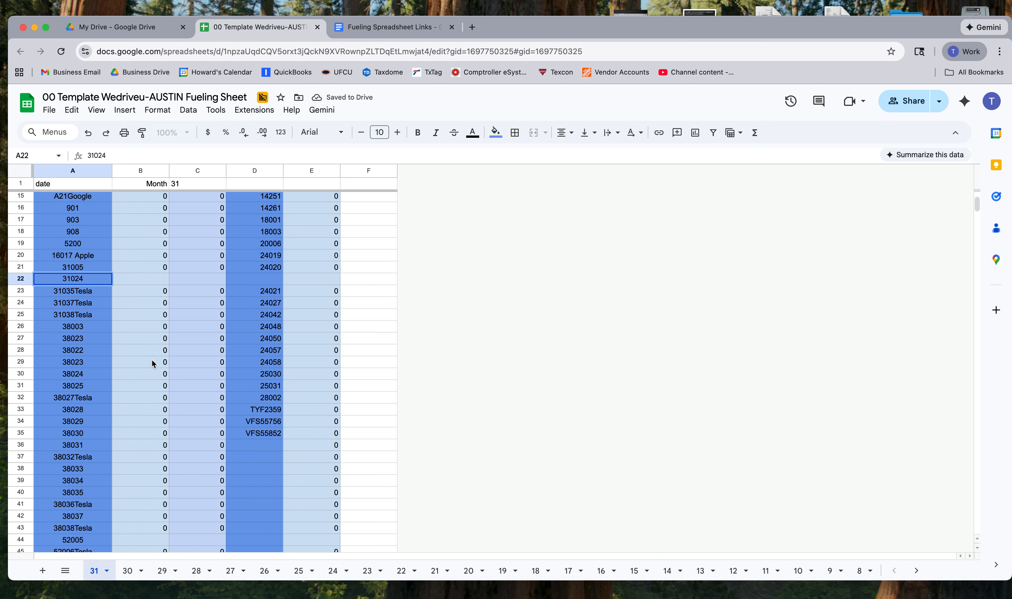
left_click(152, 360)
Clear the duplicate vehicle ID 31024 from cell A87 below the standard list
scroll(152, 360, "down", 20)
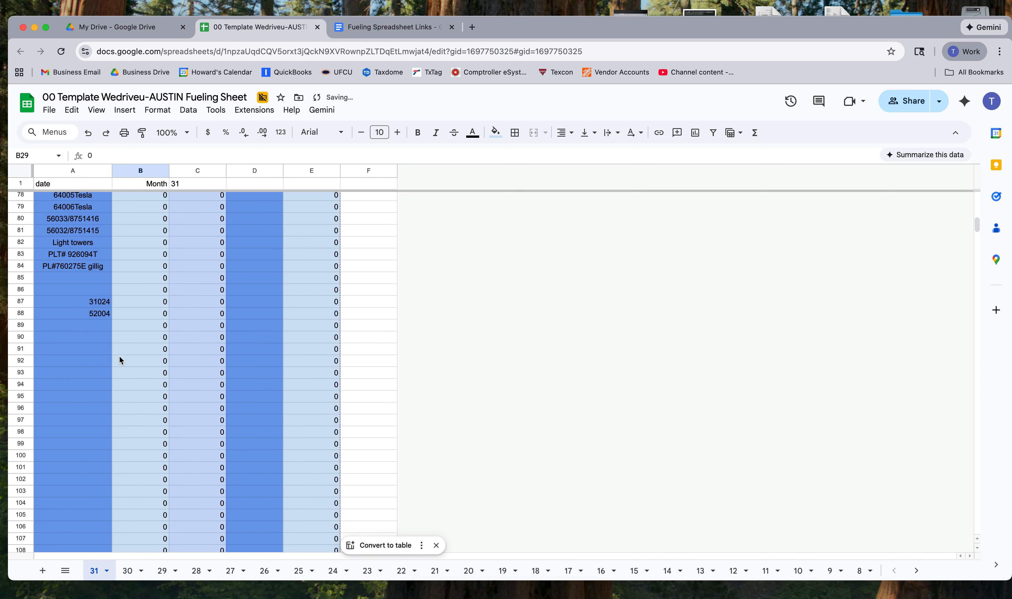
left_click(104, 303)
key("Delete")
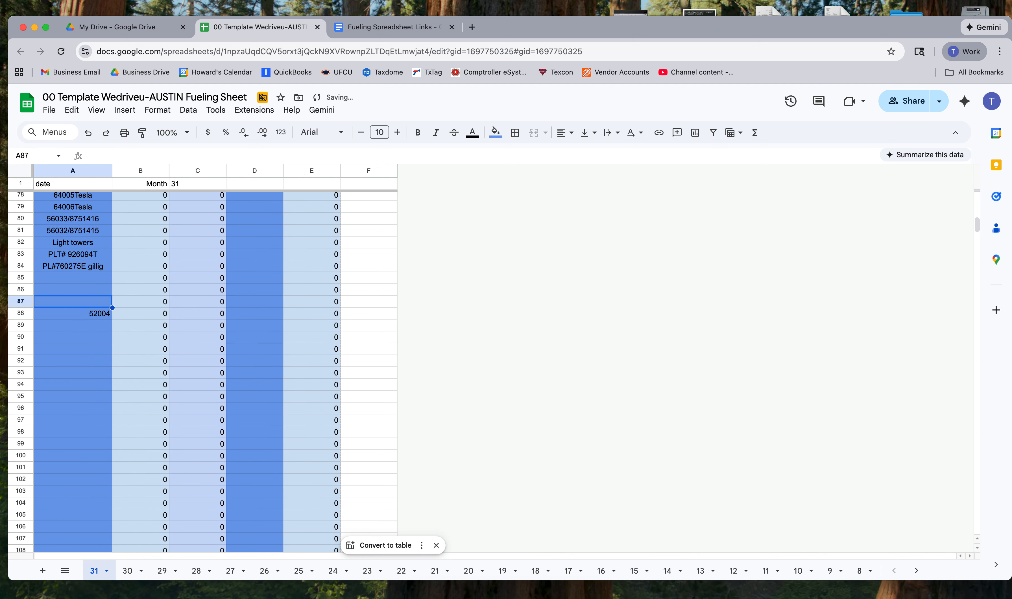
Insert a row above vehicle 52005 and enter vehicle ID 52004 in cell A44
scroll(139, 312, "up", 10)
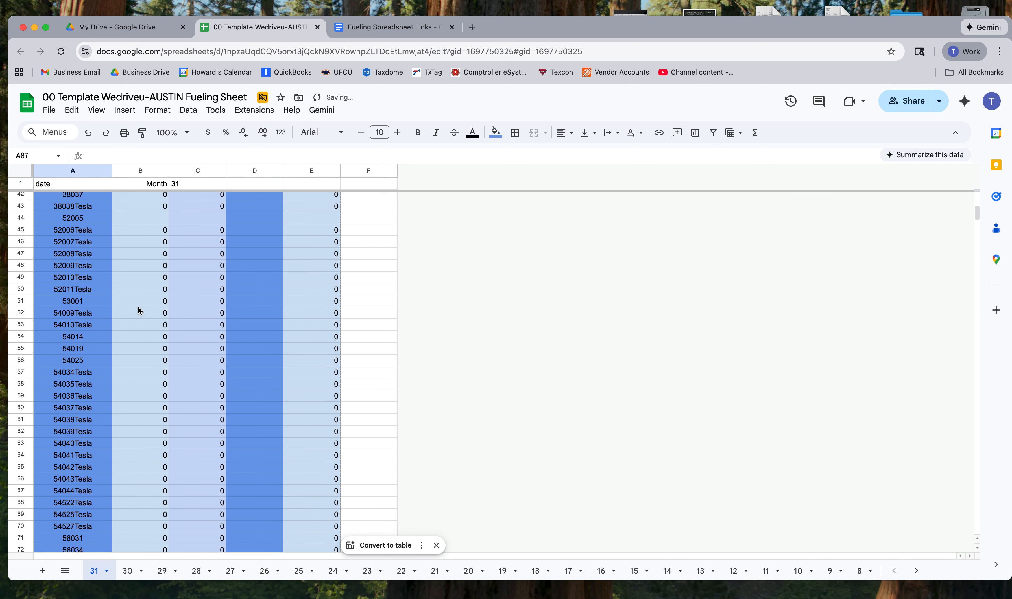
left_click(85, 219)
right_click(84, 214)
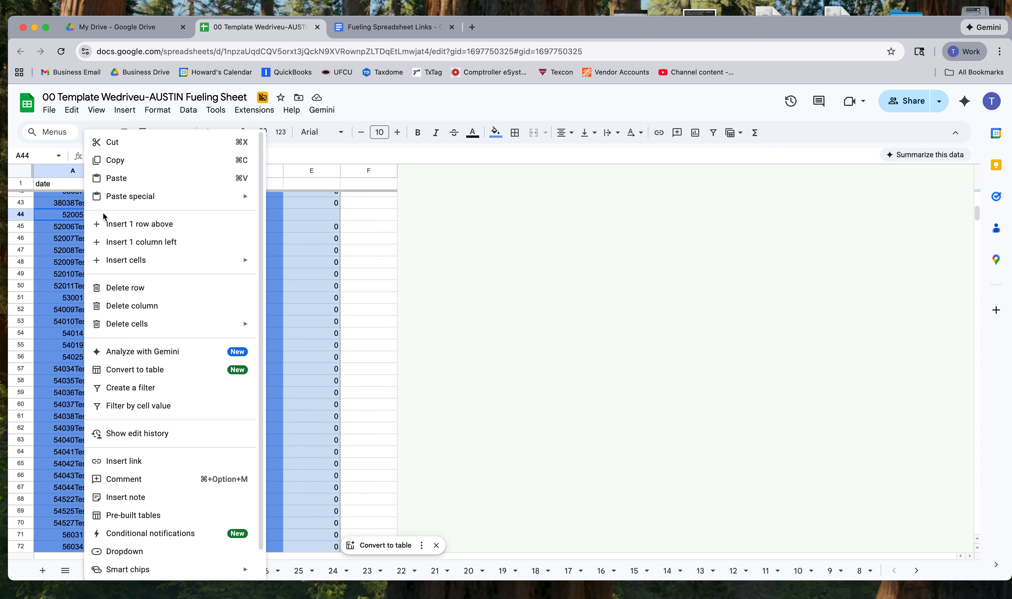
left_click(120, 222)
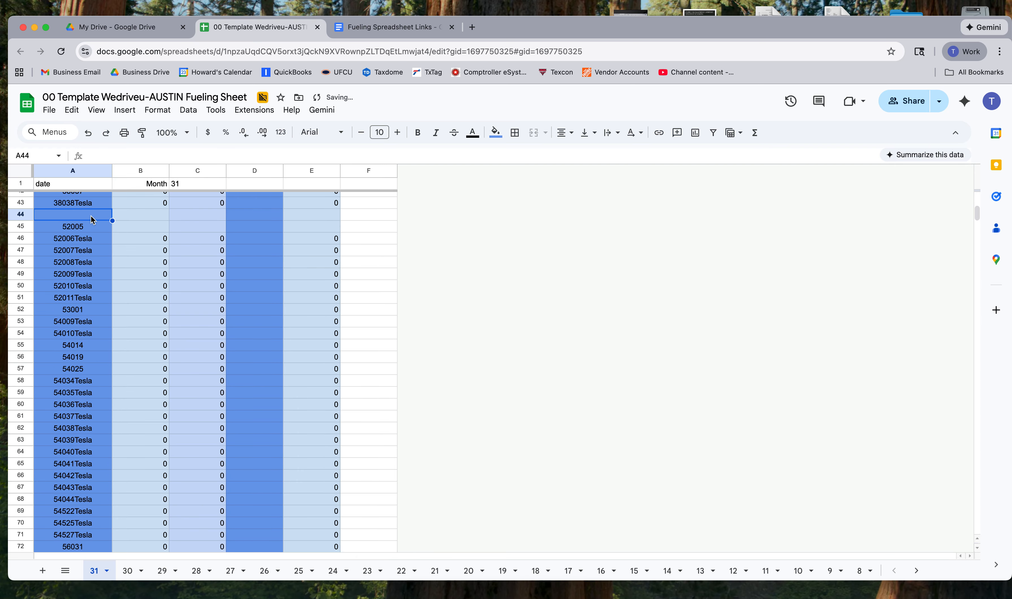
type("52004")
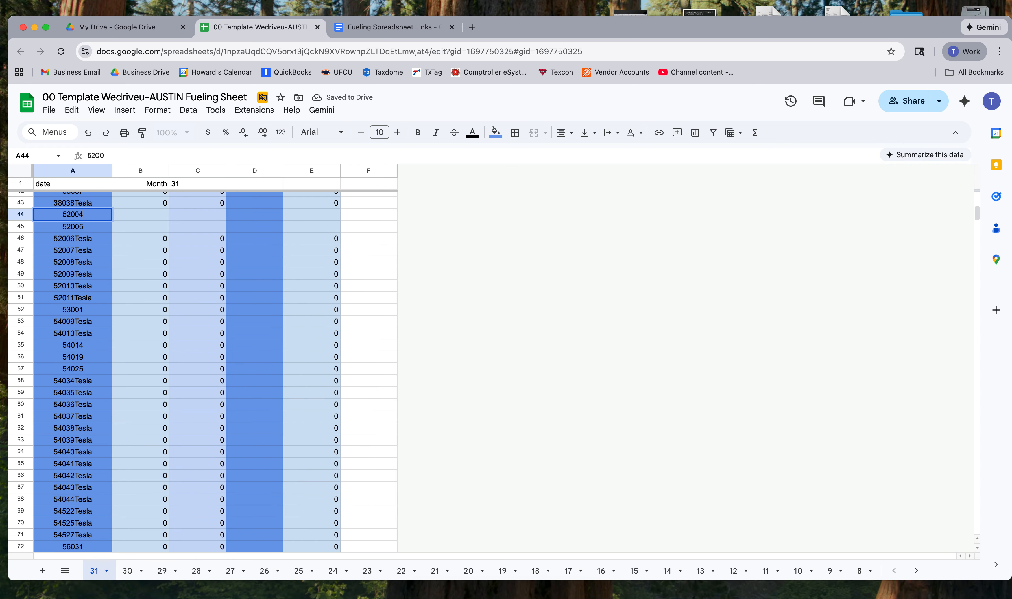
left_click(141, 269)
Clear the duplicate vehicle ID 52004 from cell A89 below the standard list
scroll(141, 269, "down", 10)
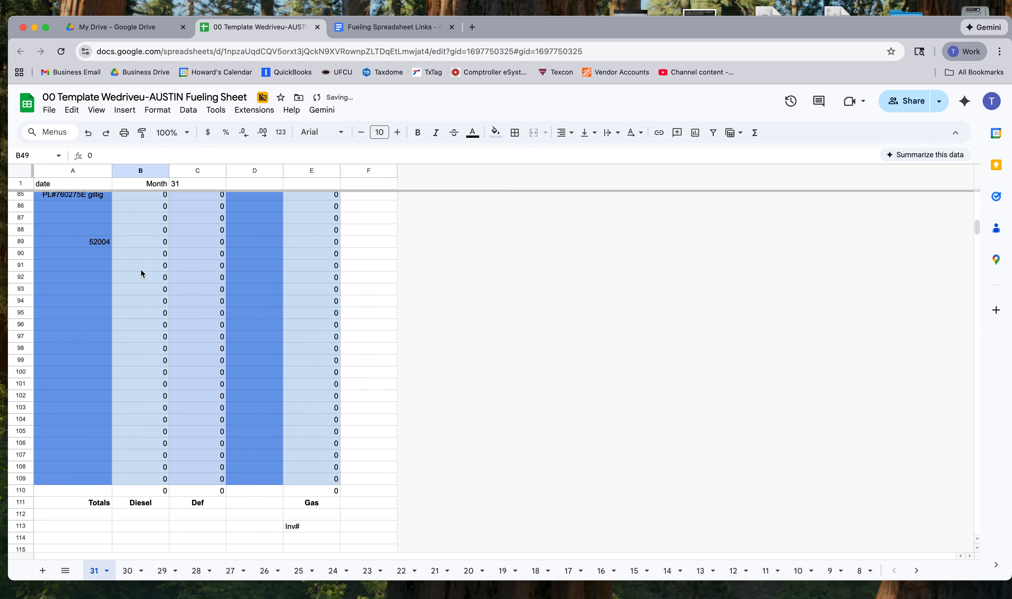
left_click(91, 242)
key("Delete")
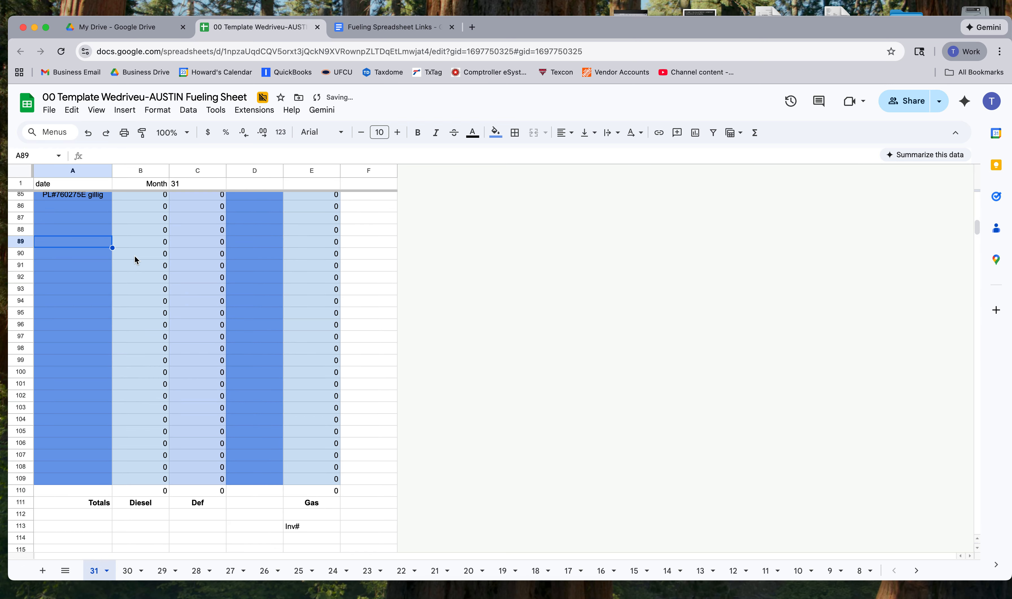
Fill the contents of B43:E43 down through row 47 so the new 52004 and 52005 rows have zeros
scroll(136, 260, "up", 5)
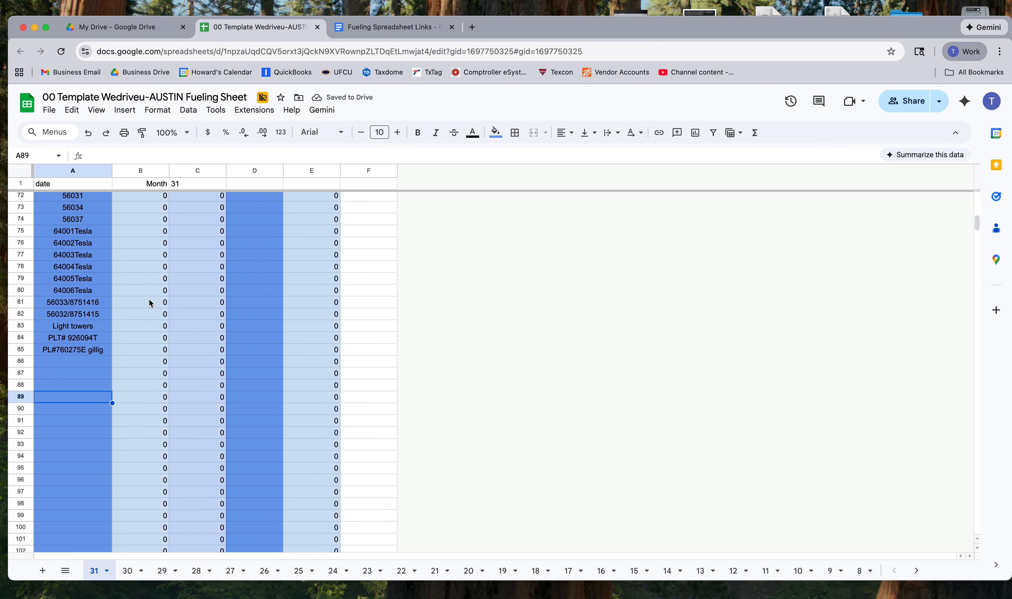
scroll(149, 299, "up", 15)
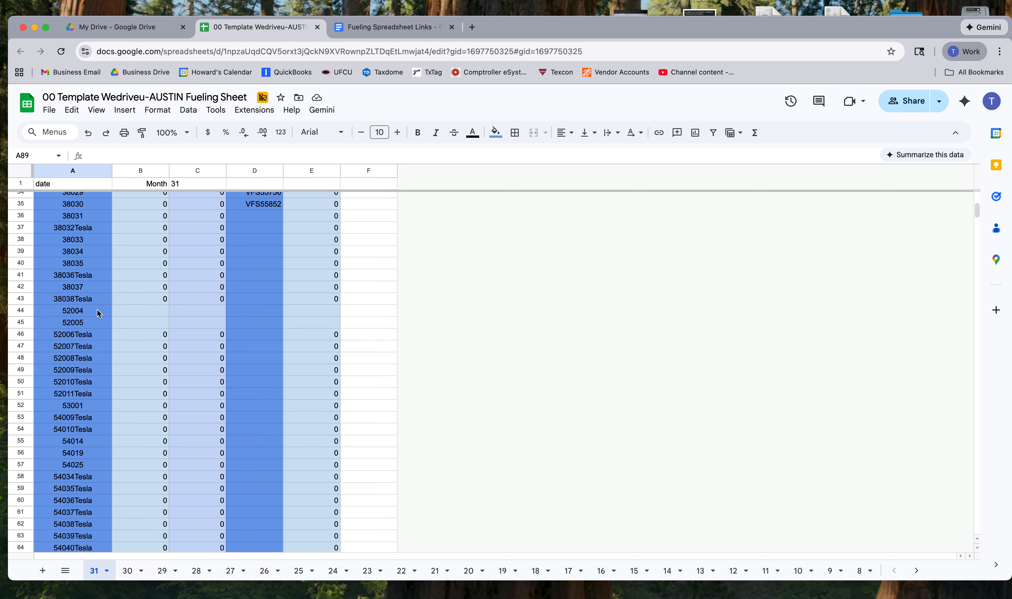
left_click(148, 304)
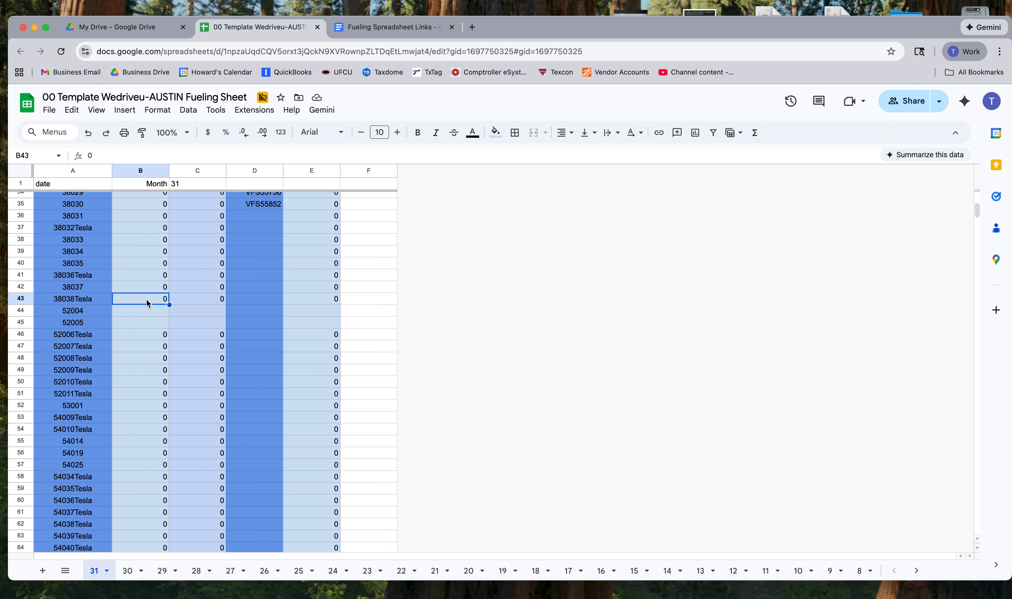
key("shift+Right")
key("shift+Right")
key("shift+Right")
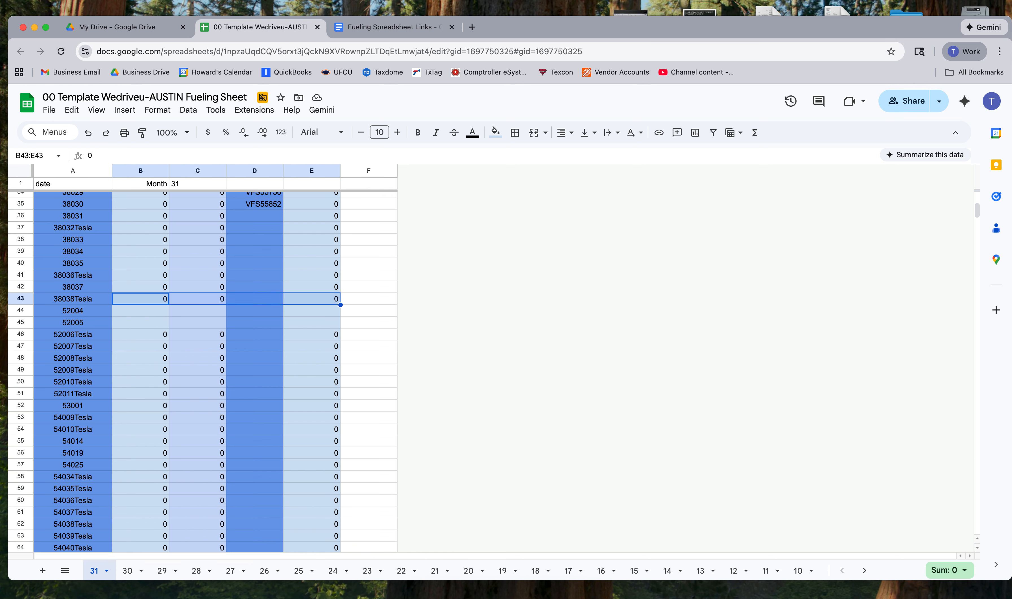
left_click_drag(341, 305, 341, 343)
Fill the zeros from row 21 down into columns B and C of vehicle 31024's row 22
scroll(208, 269, "up", 8)
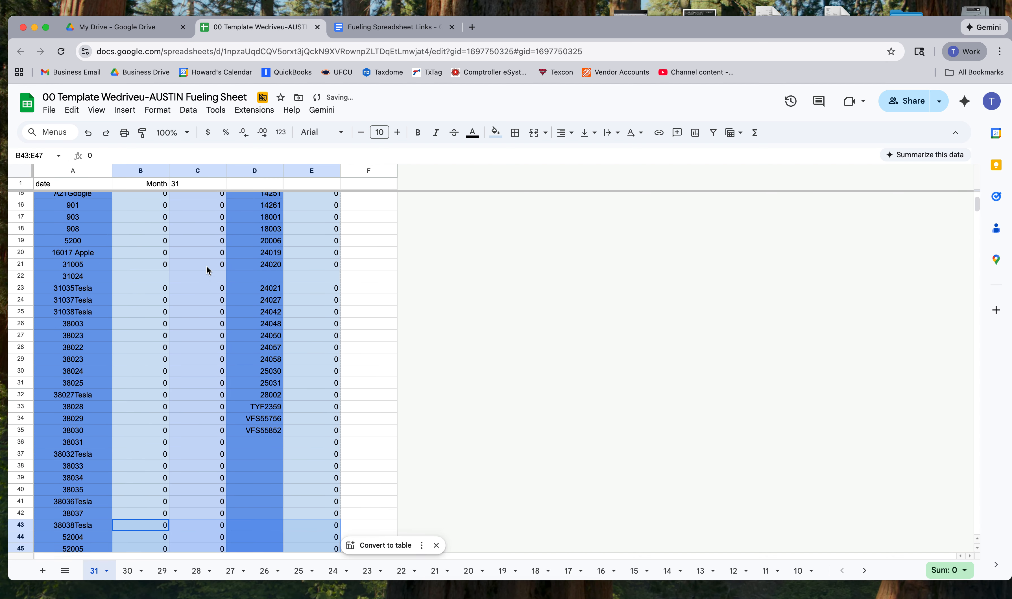
left_click(140, 326)
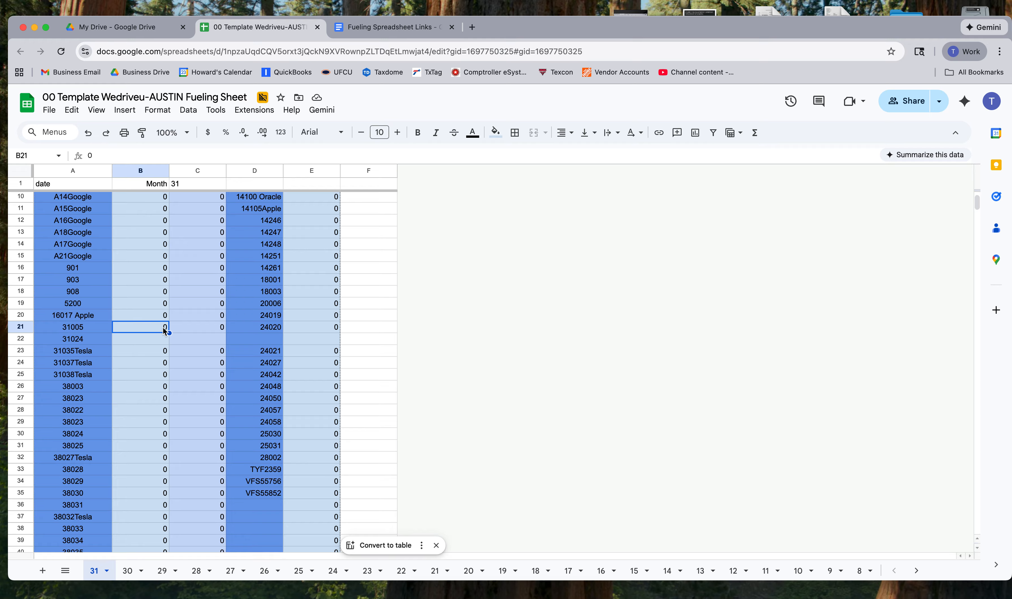
left_click_drag(165, 332, 226, 341)
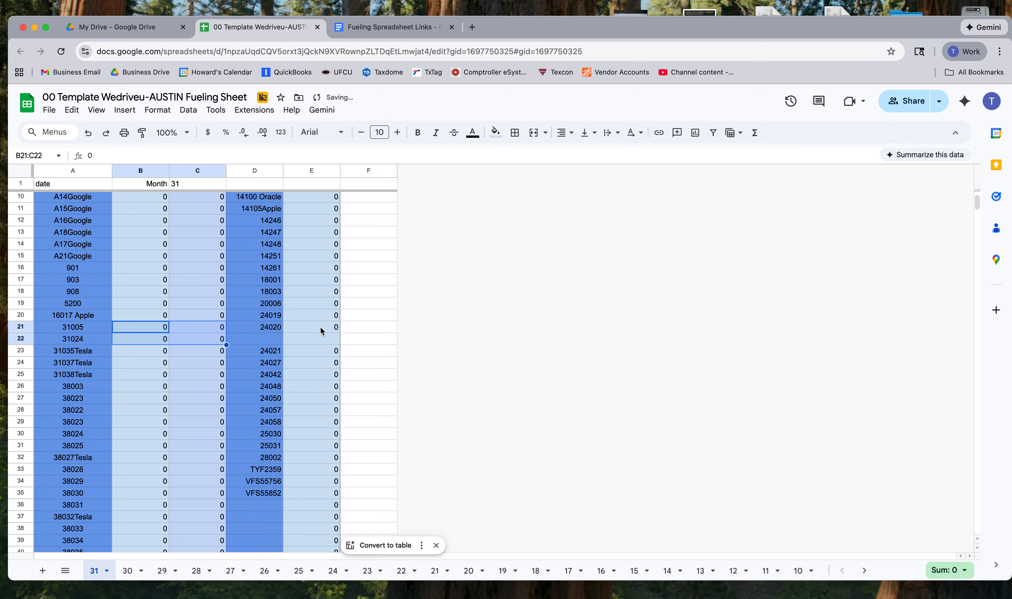
left_click(337, 329)
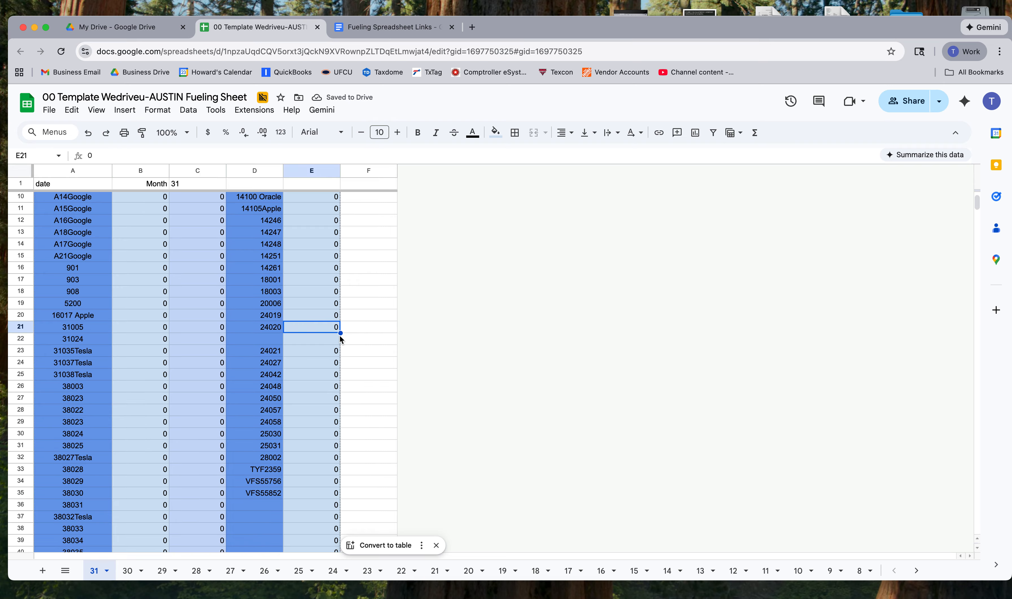
Move the column D vehicle IDs in D23:D35 up one row to fill the empty cell D22
left_click(265, 357)
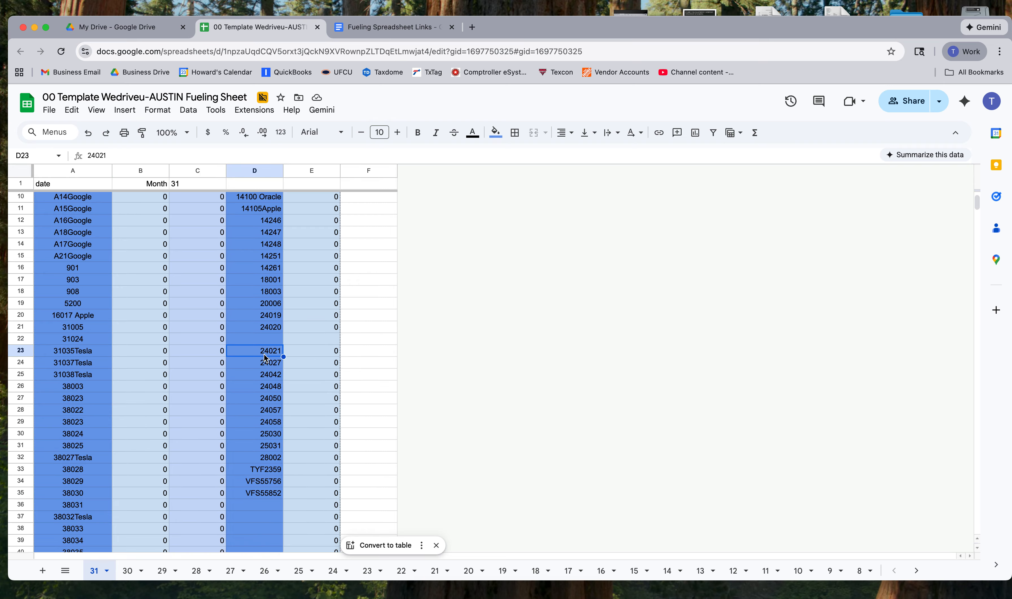
key("shift+Down")
key("shift+Down")
key("shift+Down")
key("shift+Down")
key("shift+Down")
key("shift+Down")
key("shift+Down")
key("shift+Down")
key("shift+Down")
key("shift+Down")
key("shift+Down")
key("shift+Down")
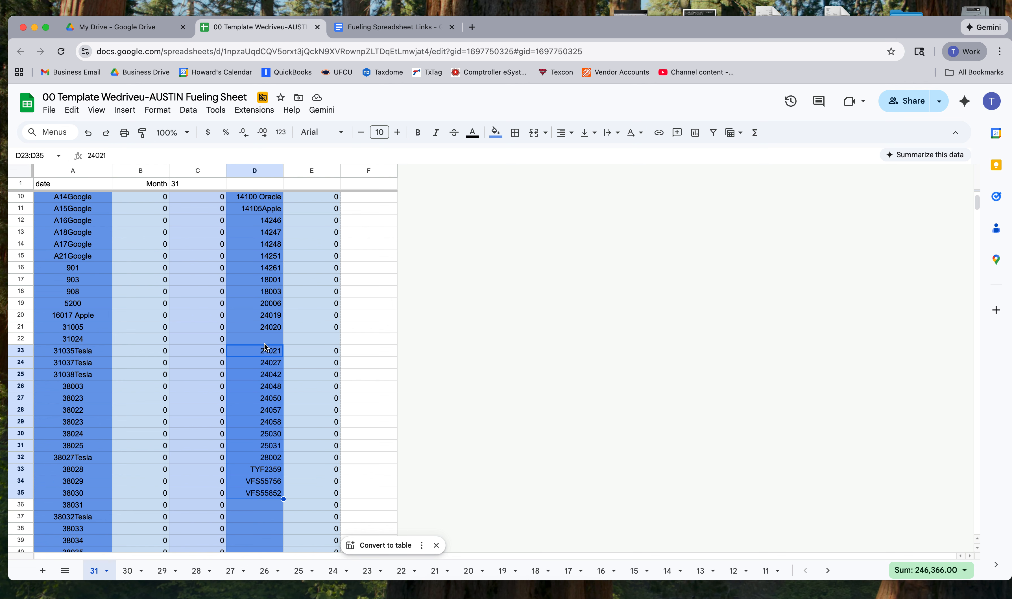
left_click_drag(266, 348, 267, 340)
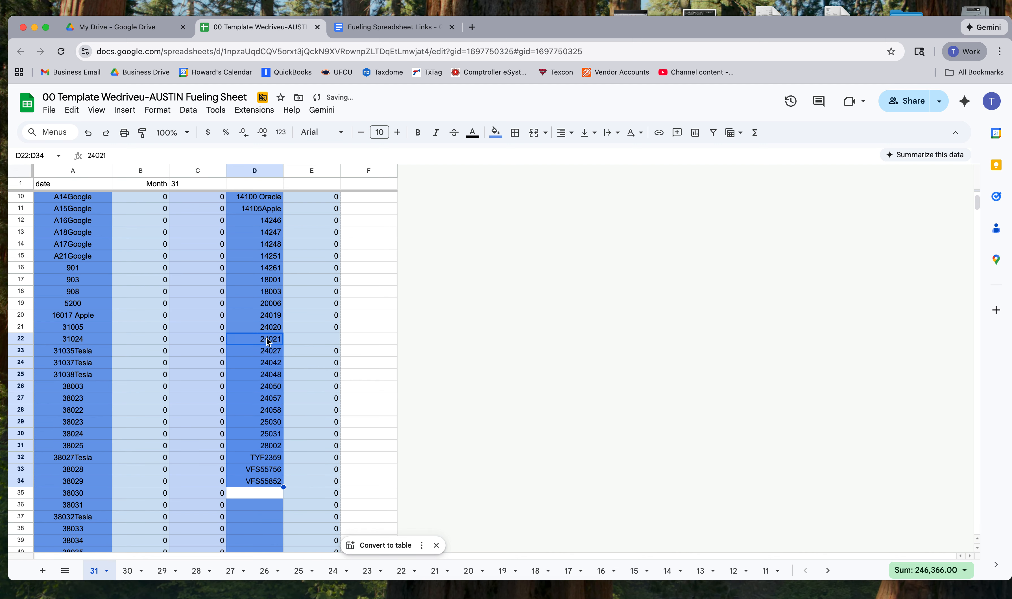
left_click(269, 496)
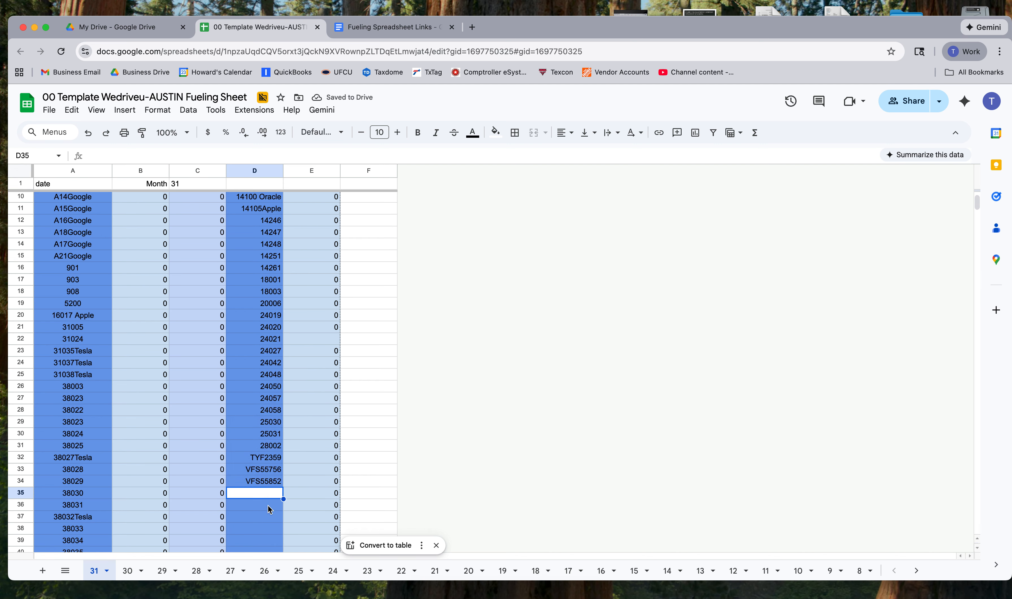
Extend the blue formatting of the empty cell D36 up to the unfilled cell D35
left_click(273, 505)
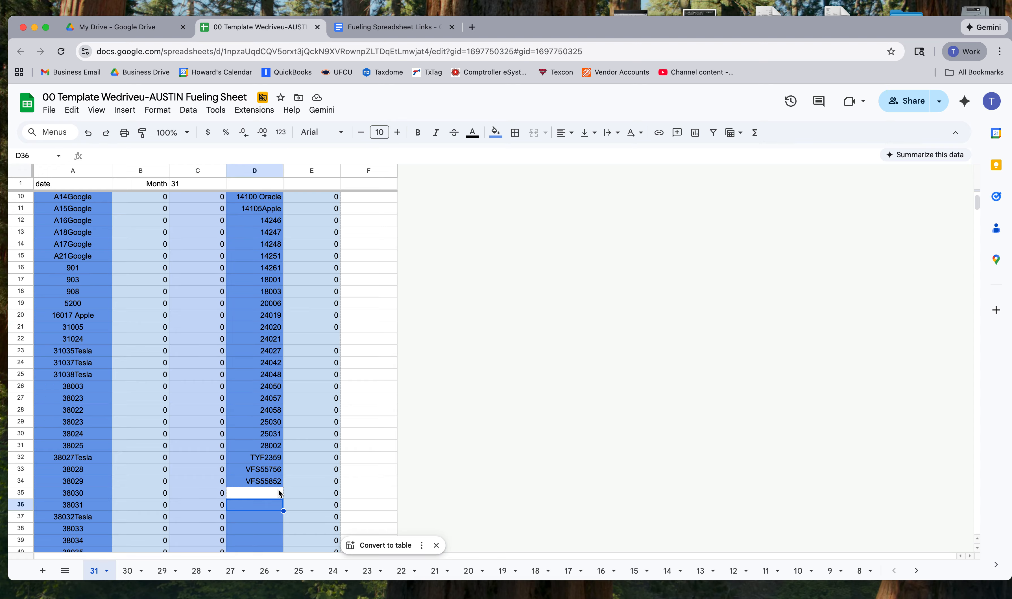
left_click(304, 507)
scroll(401, 367, "up", 1)
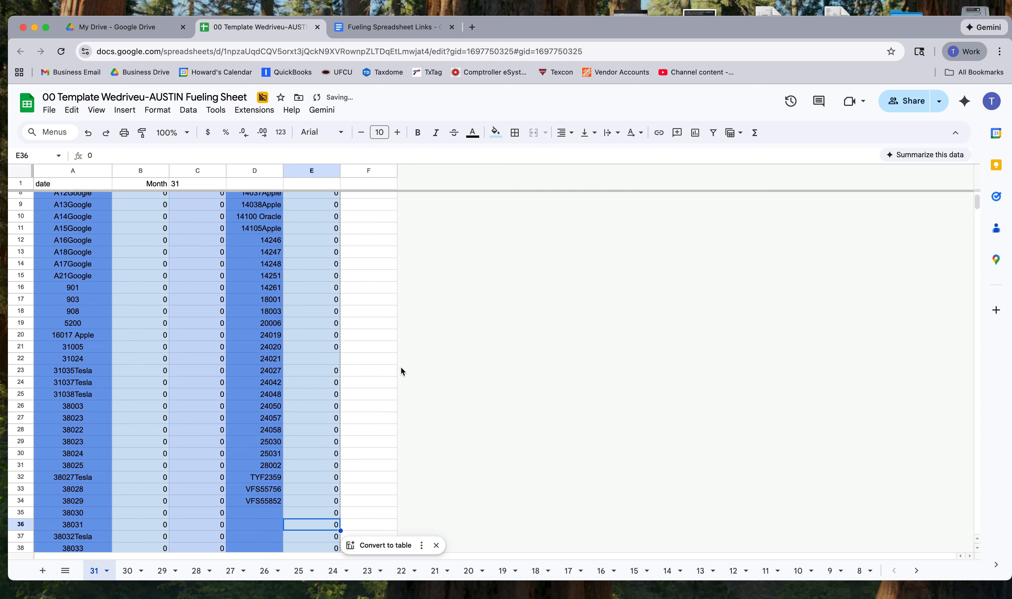
Fill the zero from E20 down column E so that row 22 gets its missing value
scroll(401, 367, "up", 2)
left_click(337, 365)
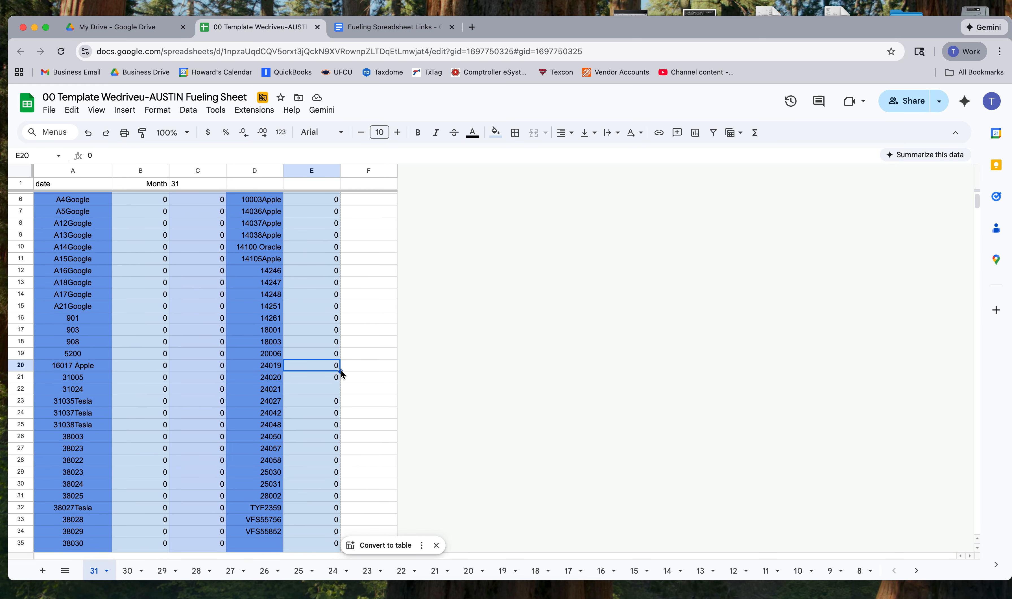
left_click_drag(340, 372, 344, 414)
left_click(366, 353)
Review the full vehicle list on sheet 31 and inspect the Diesel, Def and Gas SUM formulas in row 110
scroll(366, 353, "up", 2)
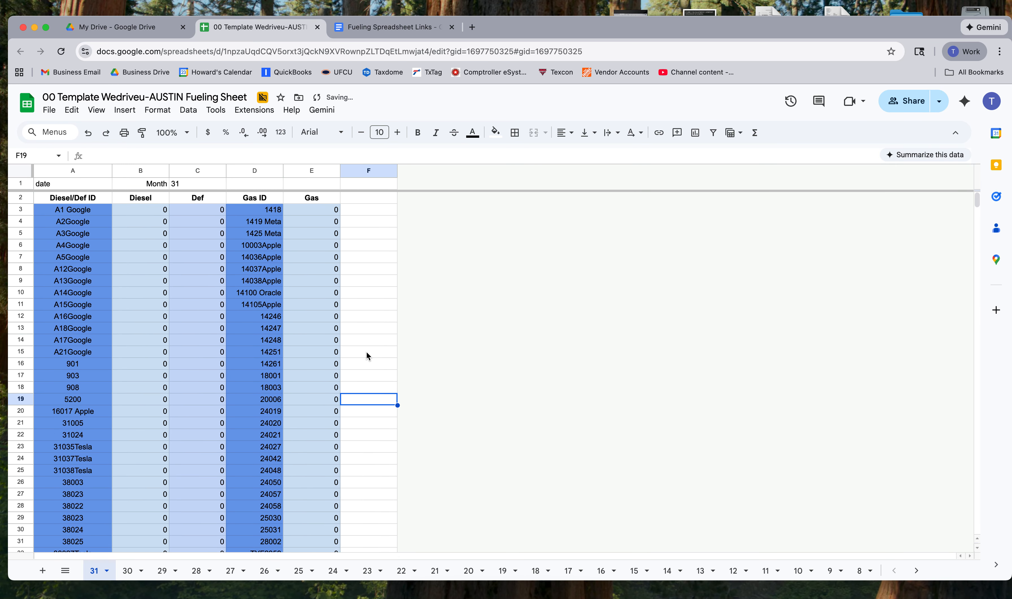
scroll(367, 355, "down", 5)
scroll(367, 356, "down", 10)
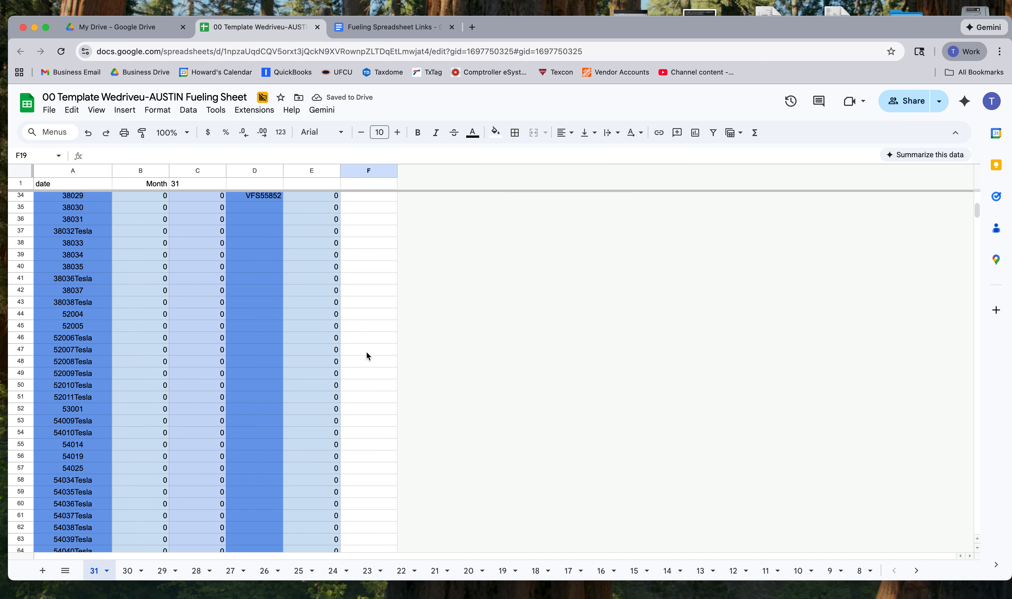
scroll(367, 355, "down", 8)
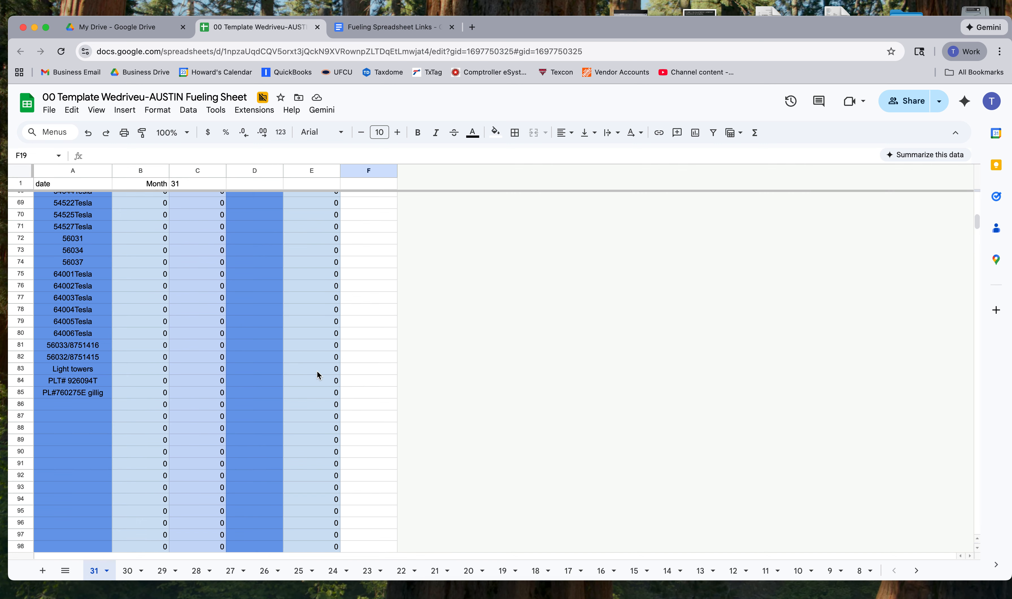
scroll(317, 371, "down", 6)
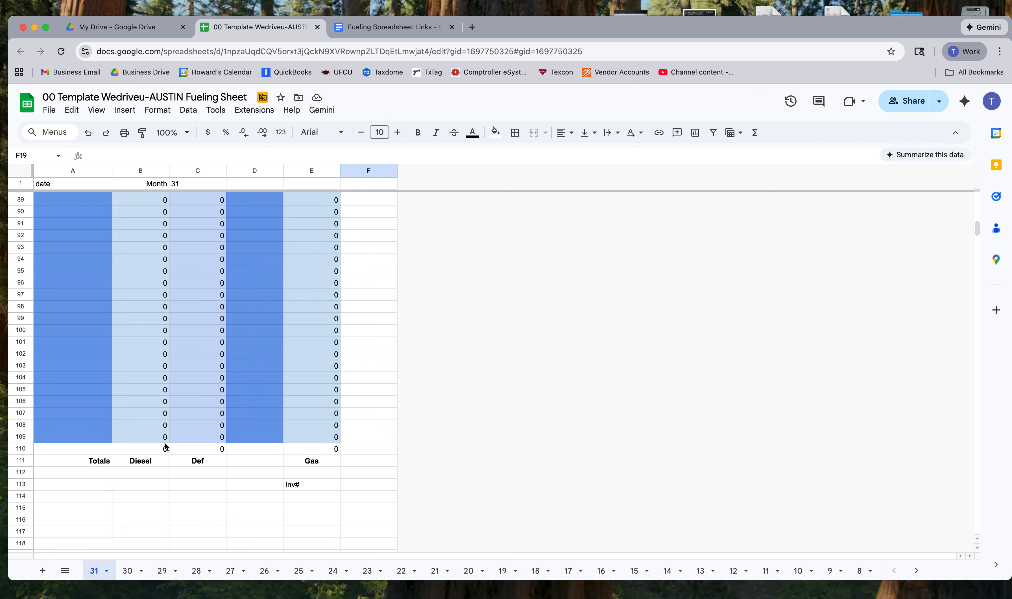
left_click(159, 454)
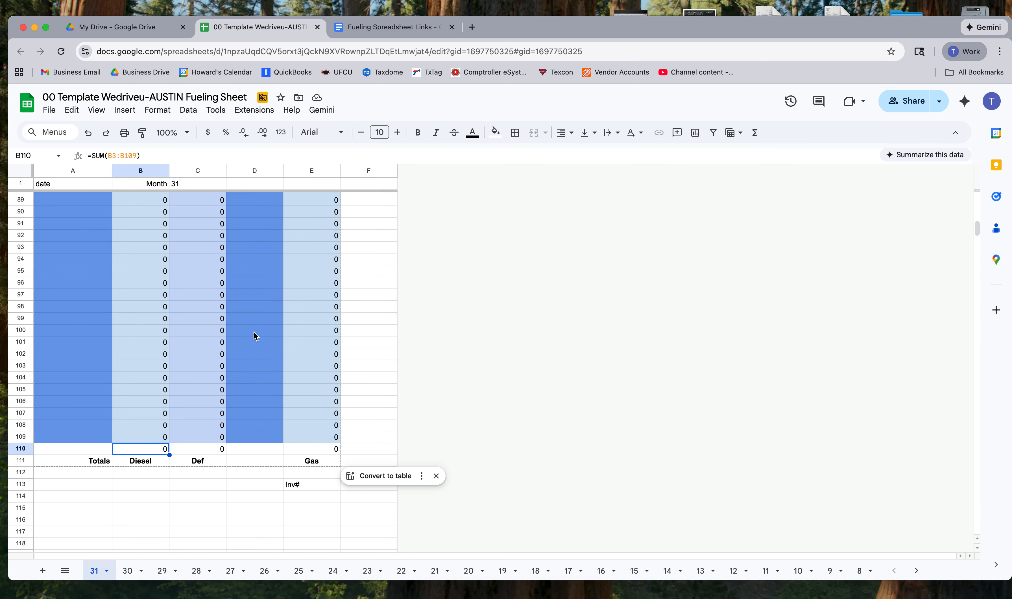
scroll(255, 335, "up", 6)
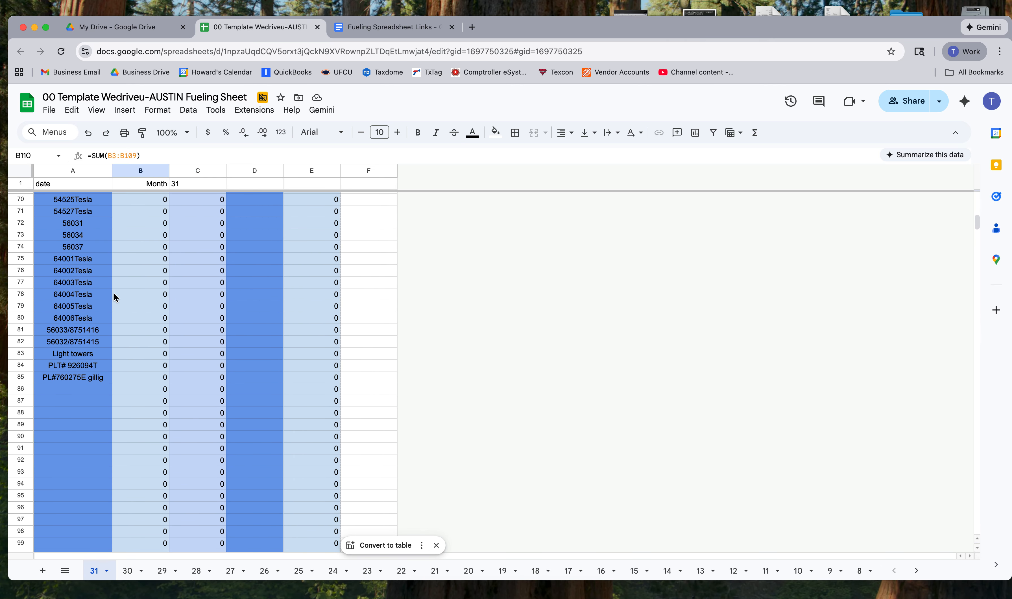
scroll(175, 337, "down", 11)
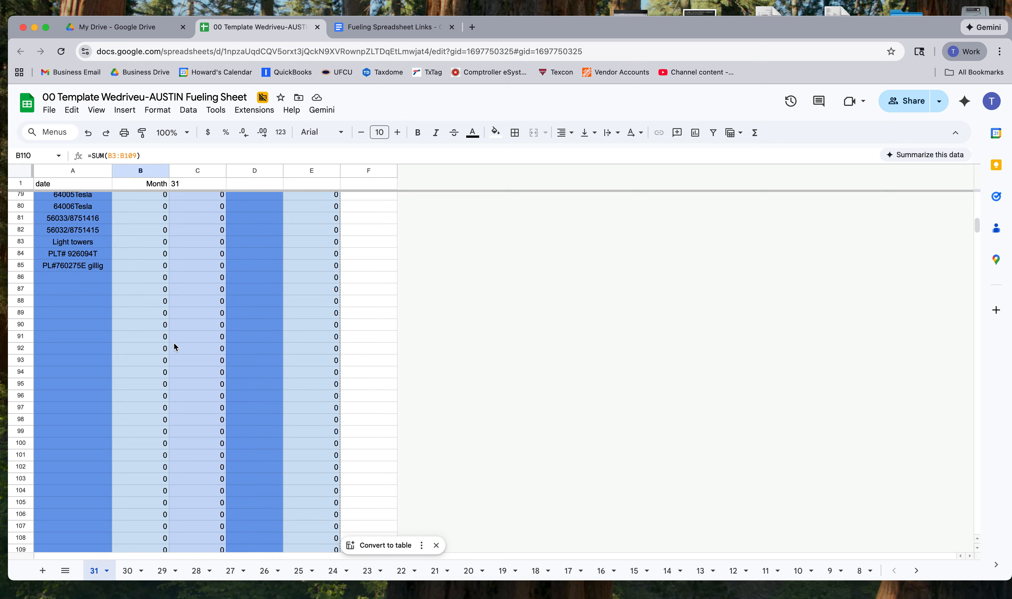
scroll(175, 343, "down", 1)
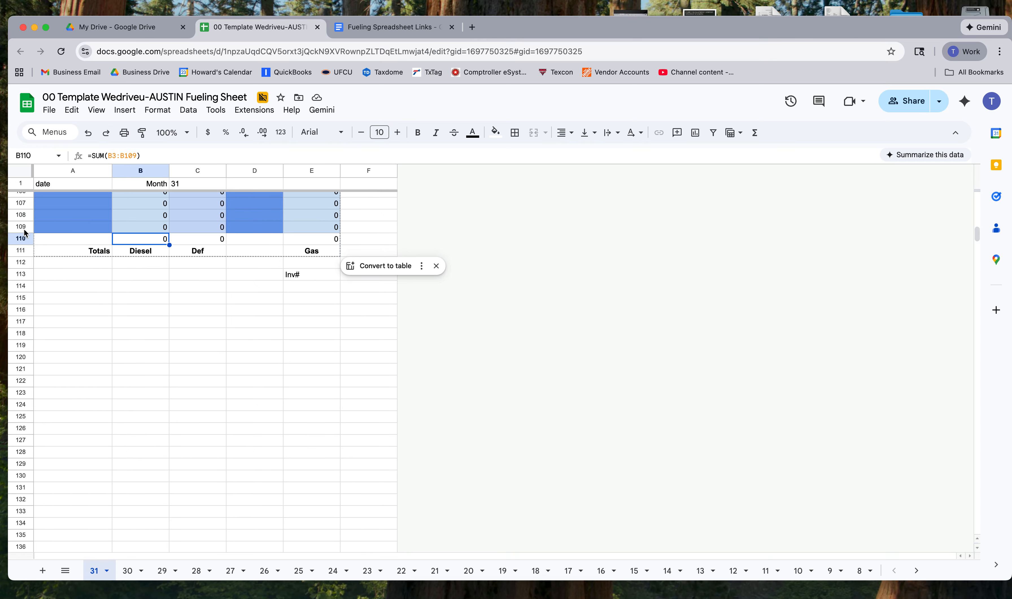
left_click(192, 242)
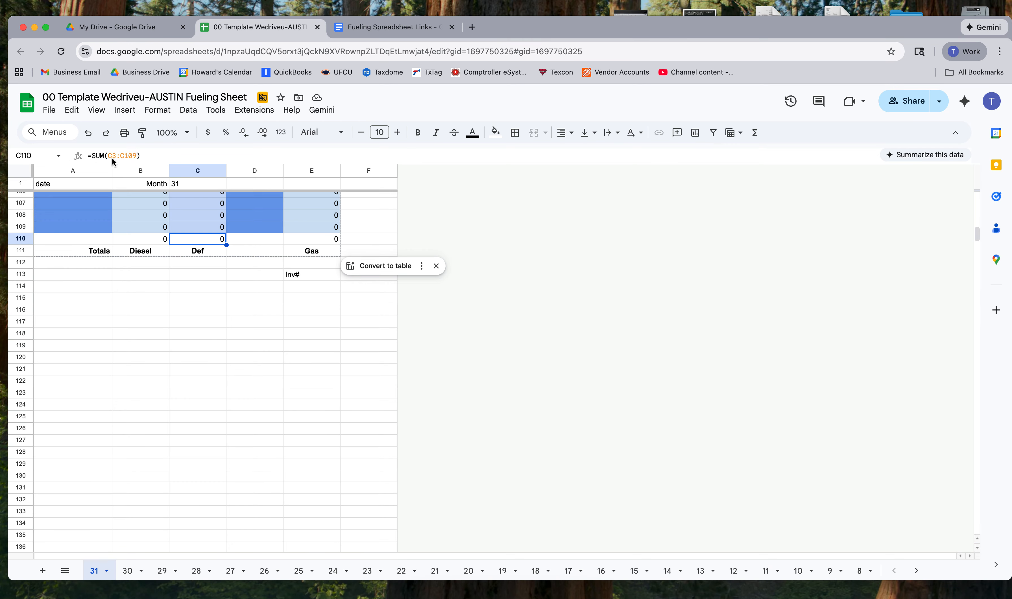
left_click(316, 242)
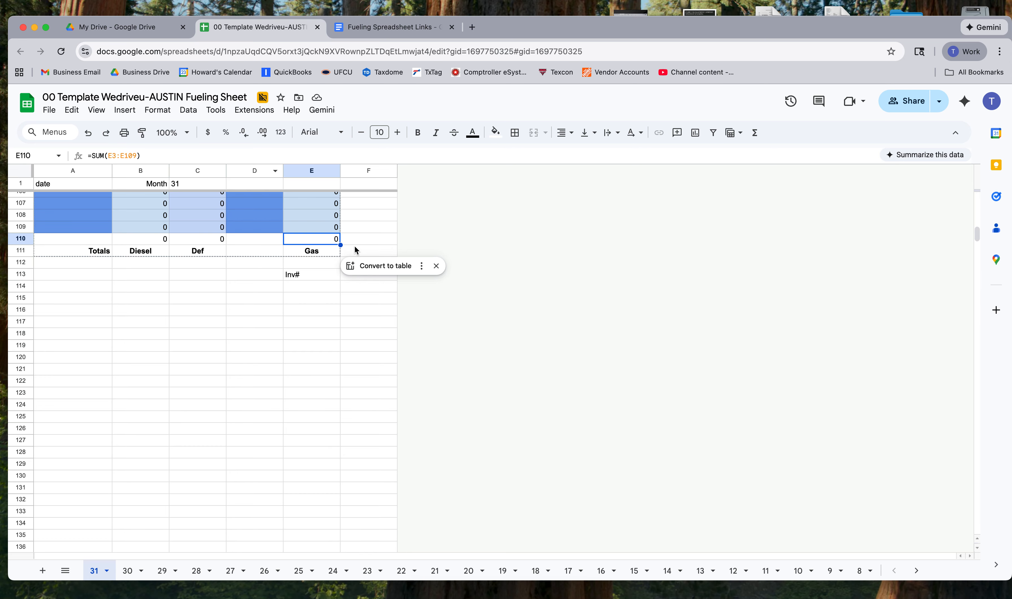
left_click(262, 349)
Look over the upper part of the updated Diesel/Def and Gas ID lists on sheet 31
scroll(261, 349, "up", 20)
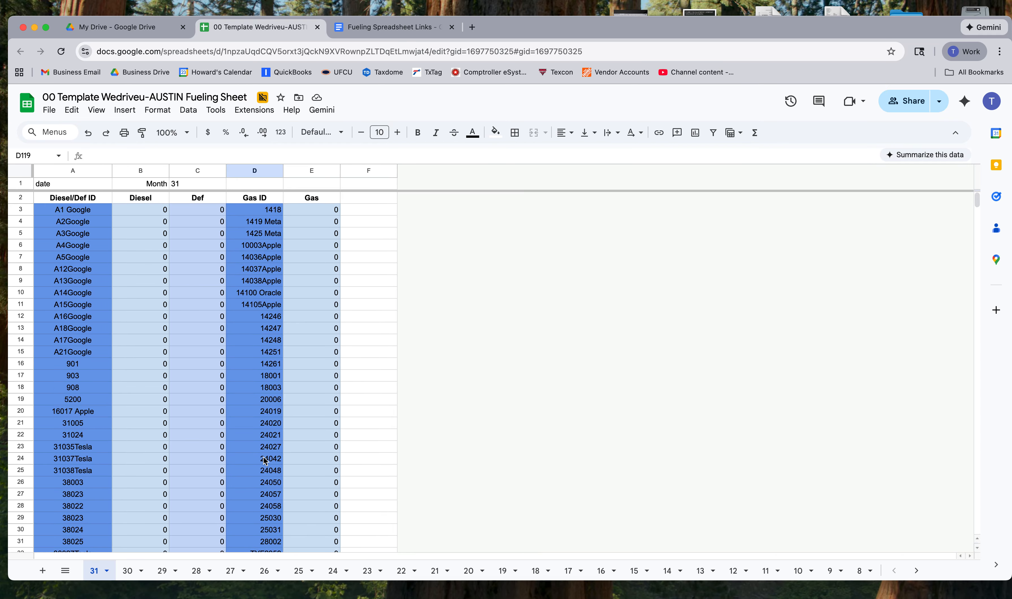
scroll(265, 461, "down", 1)
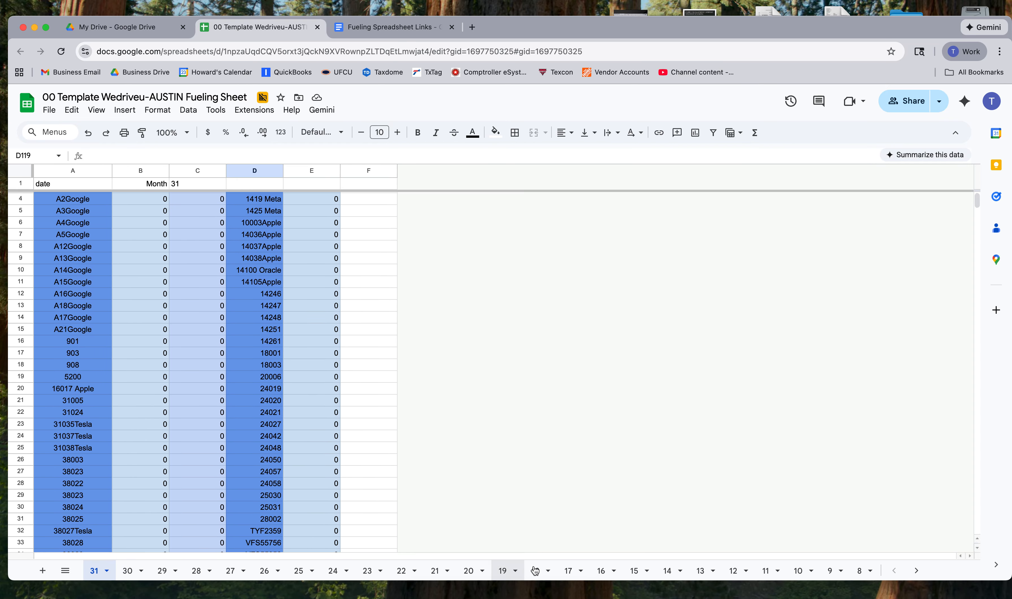
scroll(303, 459, "up", 1)
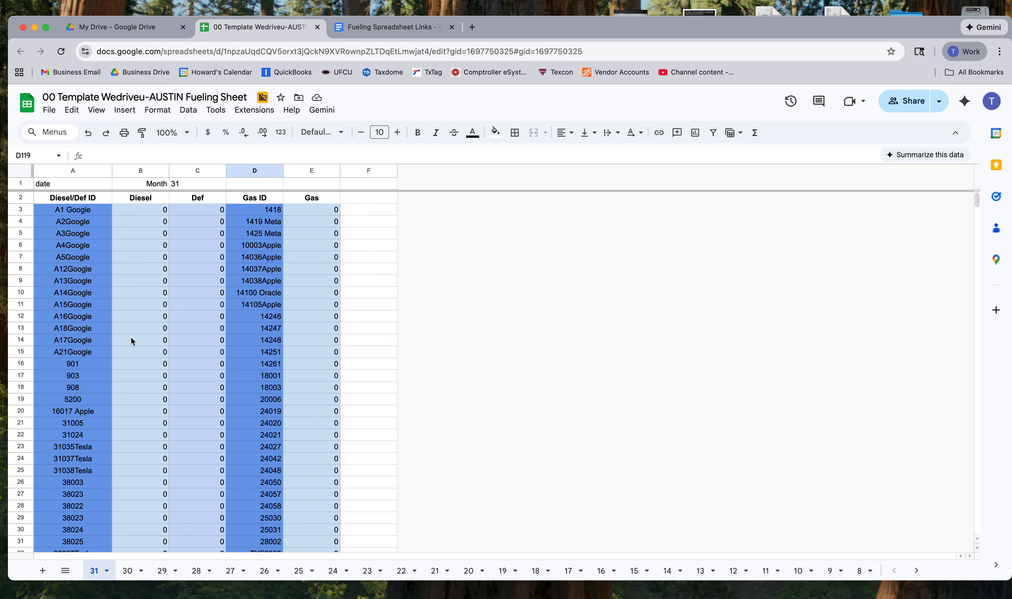
scroll(108, 243, "down", 3)
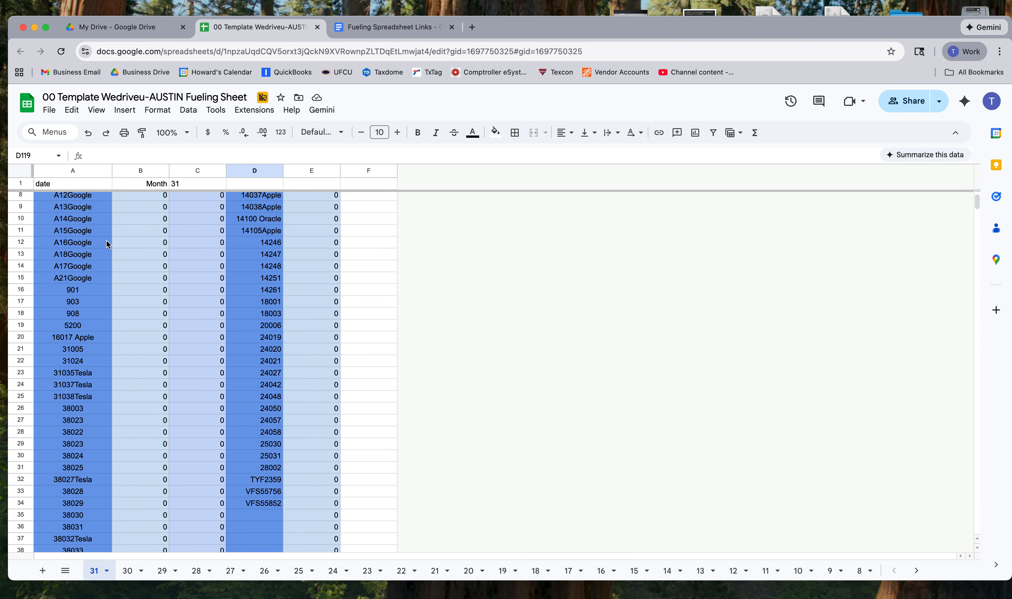
scroll(108, 244, "down", 3)
scroll(107, 244, "up", 5)
scroll(108, 245, "down", 1)
scroll(108, 245, "up", 1)
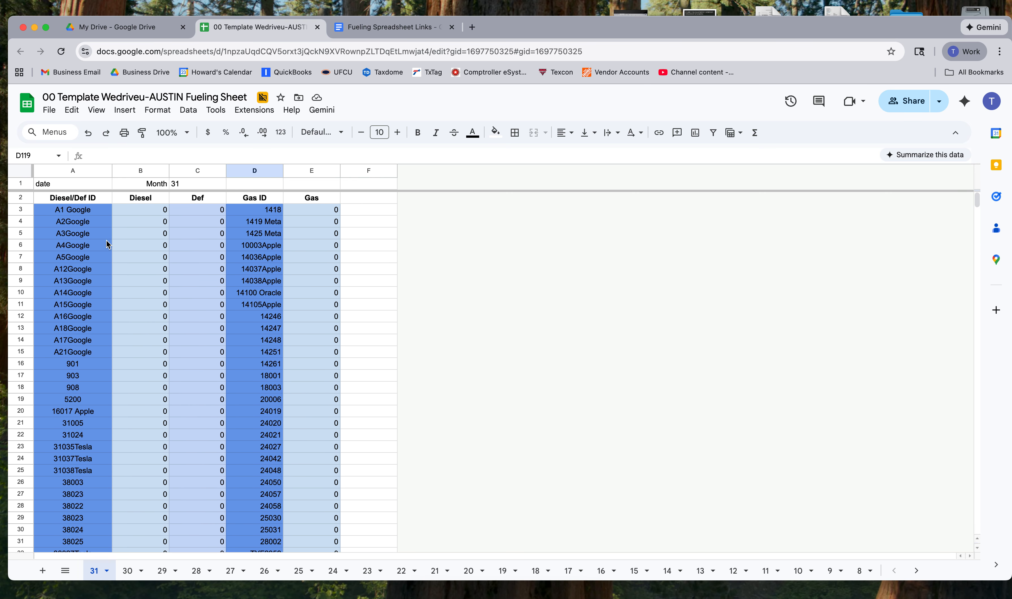
Copy rows 2 through 129 of sheet 31, from the column headings to below the totals
left_click(18, 198)
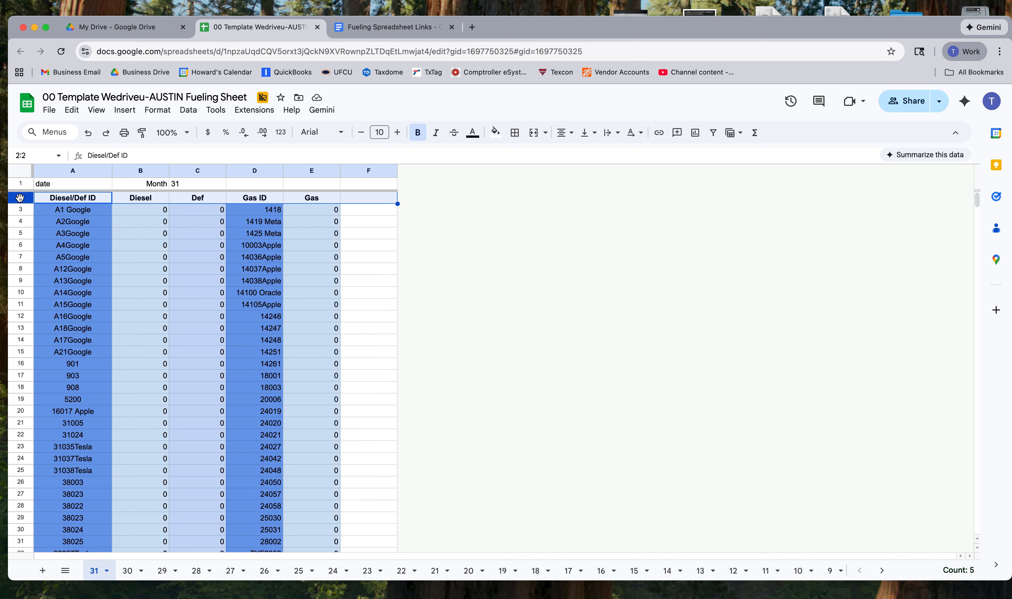
key("shift+Down")
key("shift+Down")
key("shift+Down")
key("shift+Down")
key("shift+Down")
key("shift+Down")
key("shift+Down")
key("shift+Down")
key("shift+Down")
key("shift+Down")
key("shift+Down")
key("shift+Down")
key("shift+Down")
key("shift+Down")
key("shift+Down")
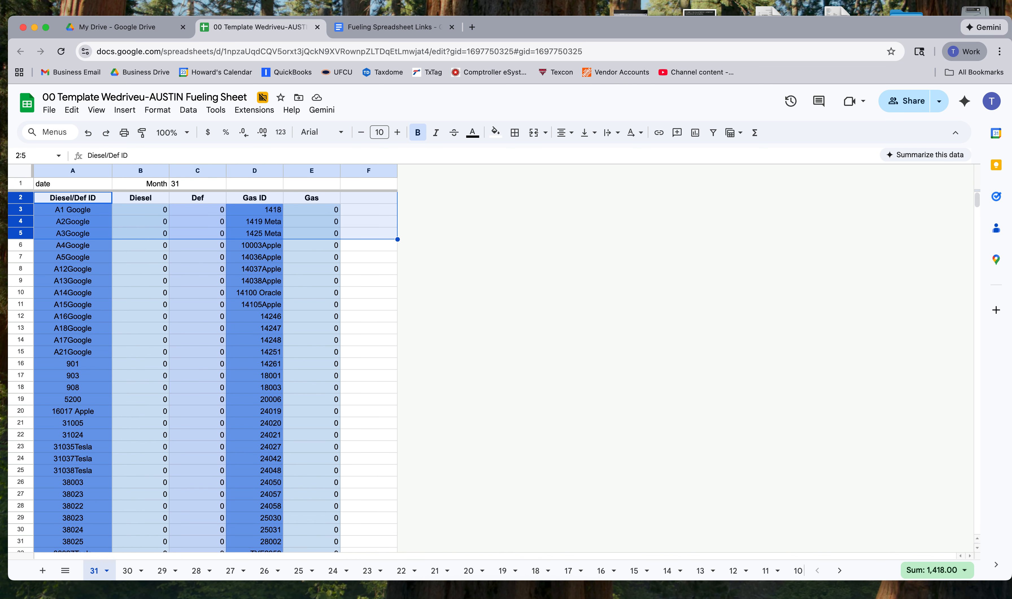
key("shift+Down")
key("shift+Down")
key("shift+Down")
key("shift+Down")
key("shift+Down")
key("shift+Down")
key("shift+Down")
key("shift+Down")
key("shift+Down")
key("shift+Down")
key("shift+Down")
key("shift+Down")
key("shift+Down")
key("shift+Down")
key("shift+Down")
key("shift+Down")
key("shift+Down")
key("shift+Down")
key("shift+Down")
key("shift+Down")
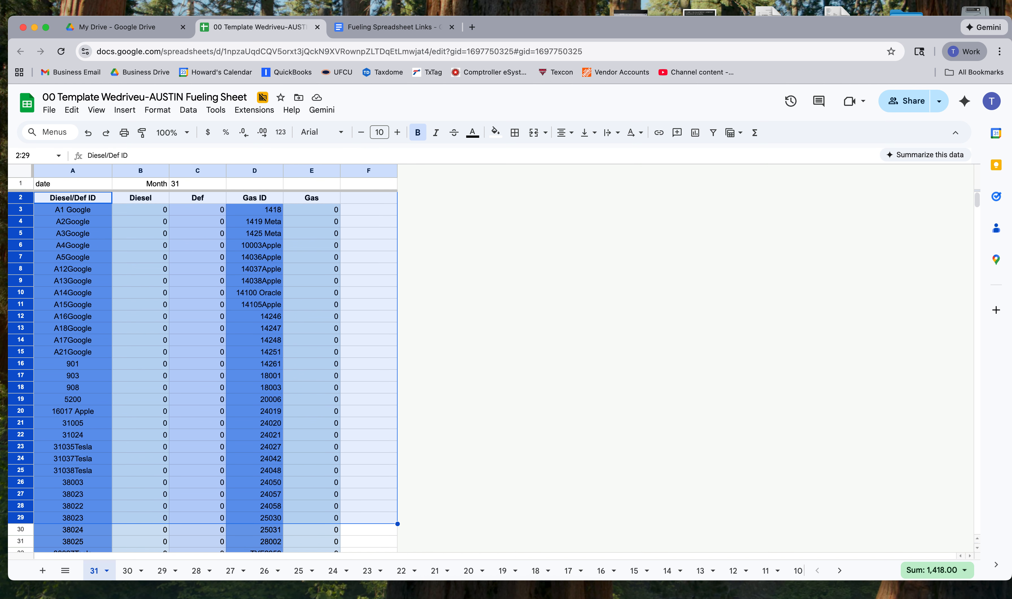
key("shift+Down")
key("shift+Down")
key("shift+Down")
key("shift+Down")
key("shift+Down")
key("shift+Down")
key("shift+Down")
key("shift+Down")
key("shift+Down")
key("shift+Down")
key("shift+Down")
key("shift+Down")
key("shift+Down")
key("shift+Down")
key("shift+Down")
key("shift+Down")
key("shift+Down")
key("shift+Down")
key("shift+Down")
key("shift+Down")
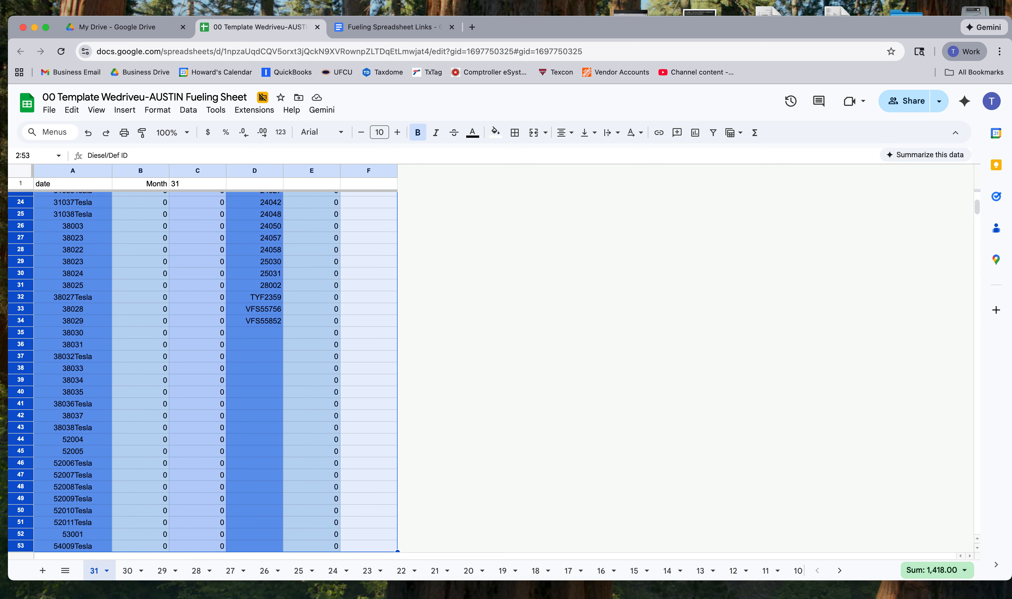
key("shift+Down")
key("shift+Down")
key("shift+Down")
key("shift+Down")
key("shift+Down")
key("shift+Down")
key("shift+Down")
key("shift+Down")
key("shift+Down")
key("shift+Down")
key("shift+Down")
key("shift+Down")
key("shift+Down")
key("shift+Down")
key("shift+Down")
key("shift+Down")
key("shift+Down")
key("shift+Down")
key("shift+Down")
key("shift+Down")
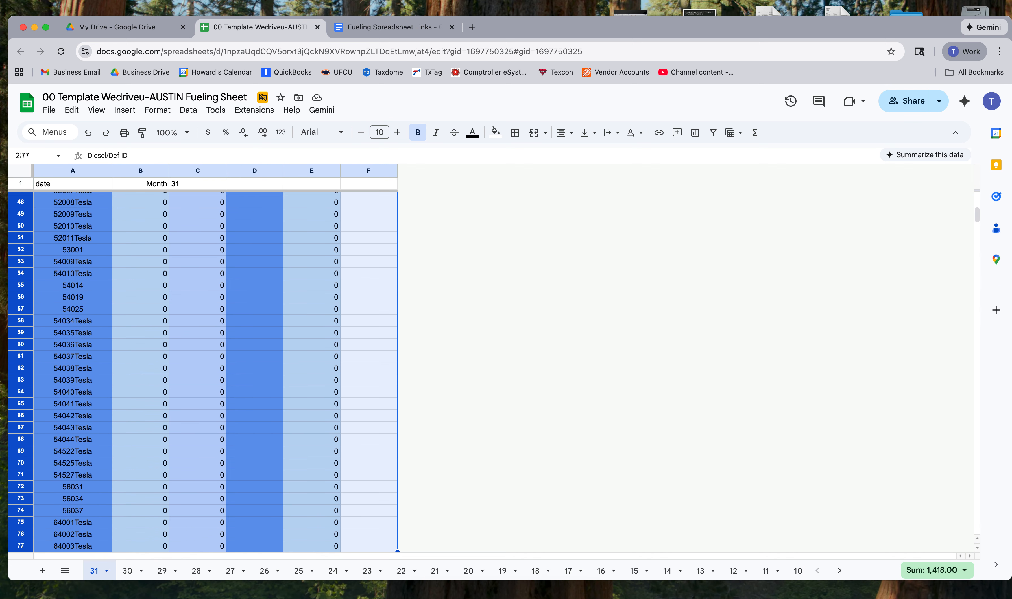
key("shift+Down")
key("shift+Down")
key("shift+Down")
key("shift+Down")
key("shift+Down")
key("shift+Down")
key("shift+Down")
key("shift+Down")
key("shift+Down")
key("shift+Down")
key("shift+Down")
key("shift+Down")
key("shift+Down")
key("shift+Down")
key("shift+Down")
key("shift+Down")
key("shift+Down")
key("shift+Down")
key("shift+Down")
key("shift+Down")
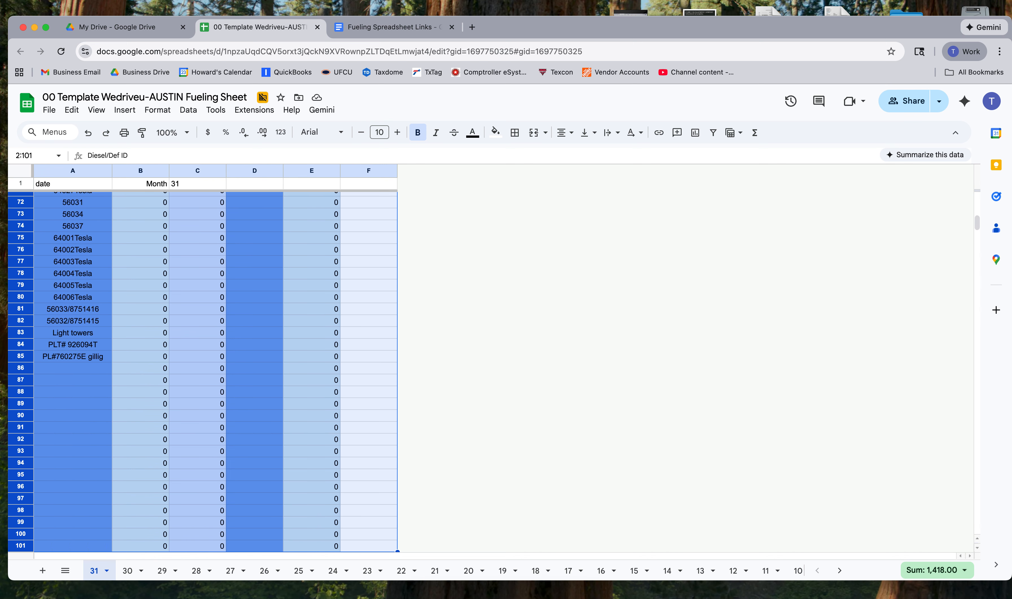
key("shift+Down")
key("shift+Down")
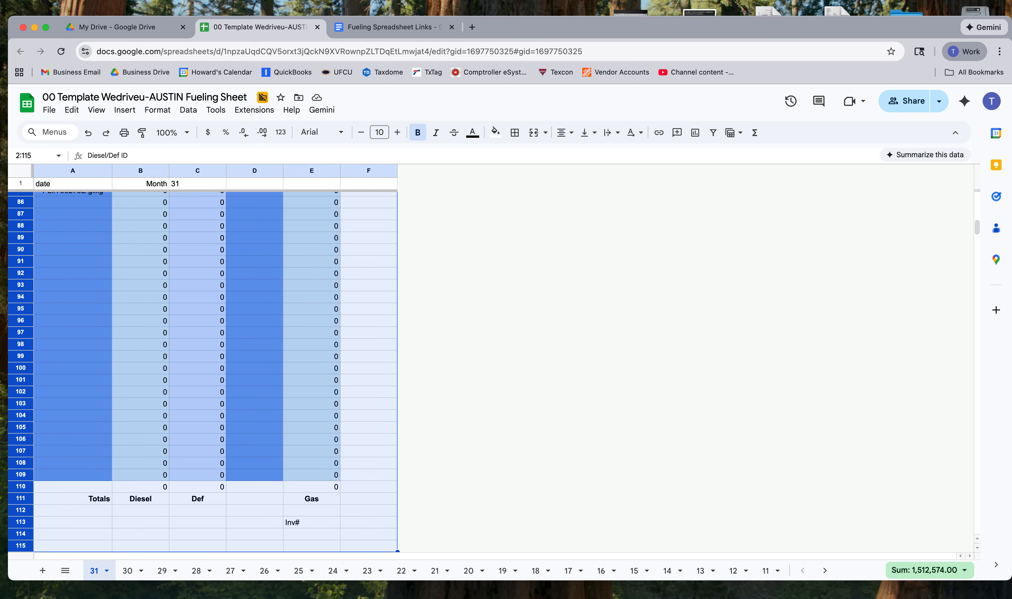
key("shift+Down")
key("shift+Down")
key("shift+Down")
key("shift+Down")
key("shift+Down")
key("shift+Down")
key("shift+Down")
key("shift+Down")
key("shift+Down")
key("shift+Down")
key("shift+Down")
key("shift+Down")
key("shift+Down")
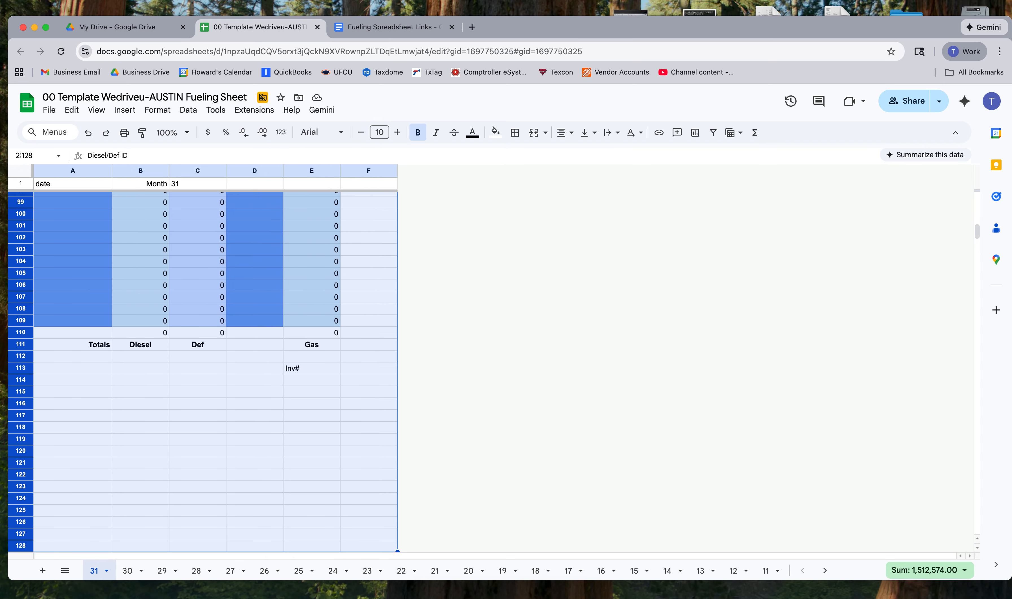
key("shift+Down")
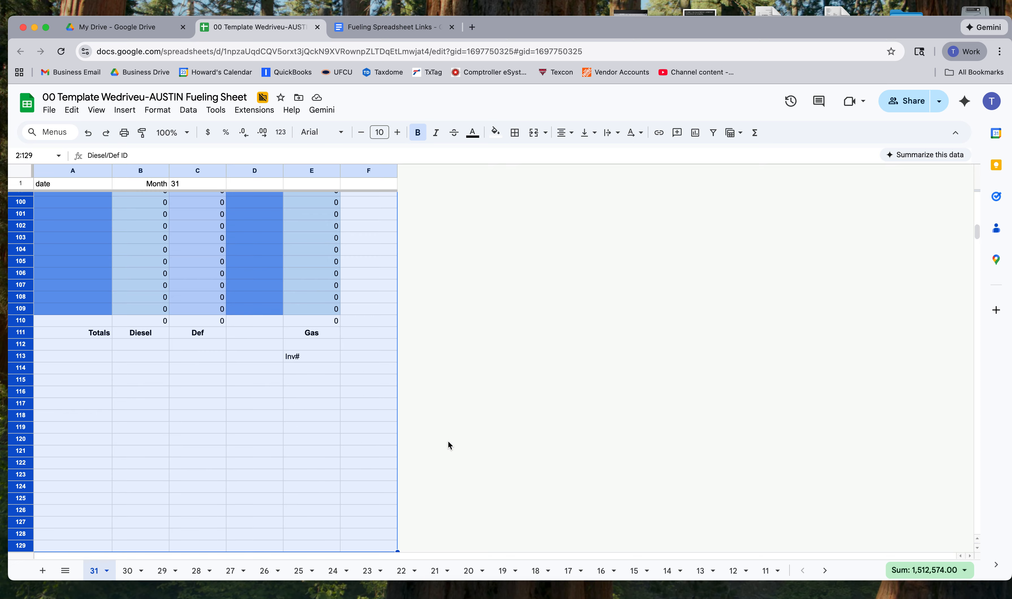
key("super+c")
Paste the copied rows over sheet 30 starting at row 2 and check the pasted list
left_click(128, 573)
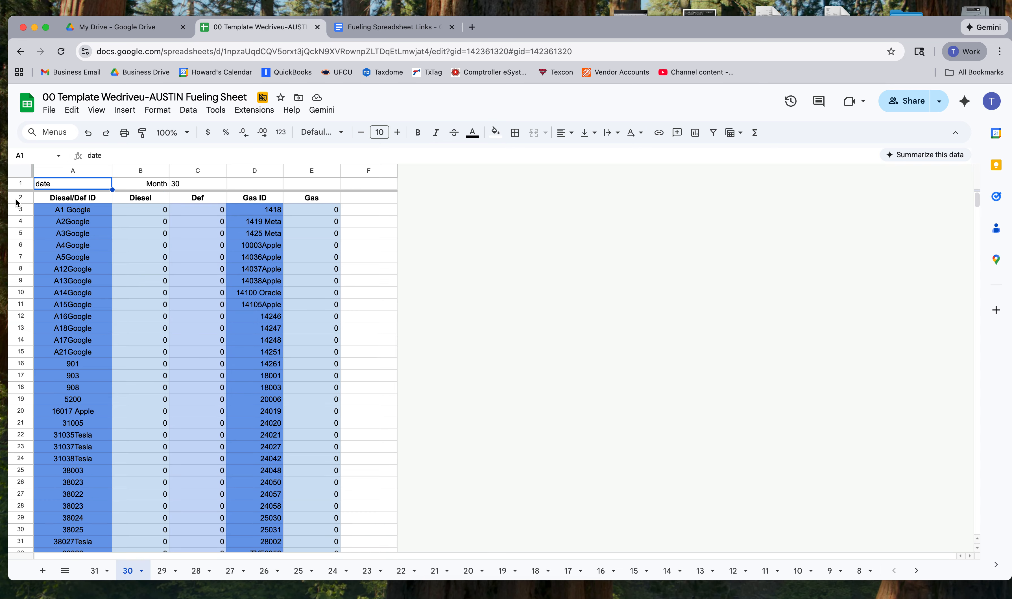
left_click(16, 197)
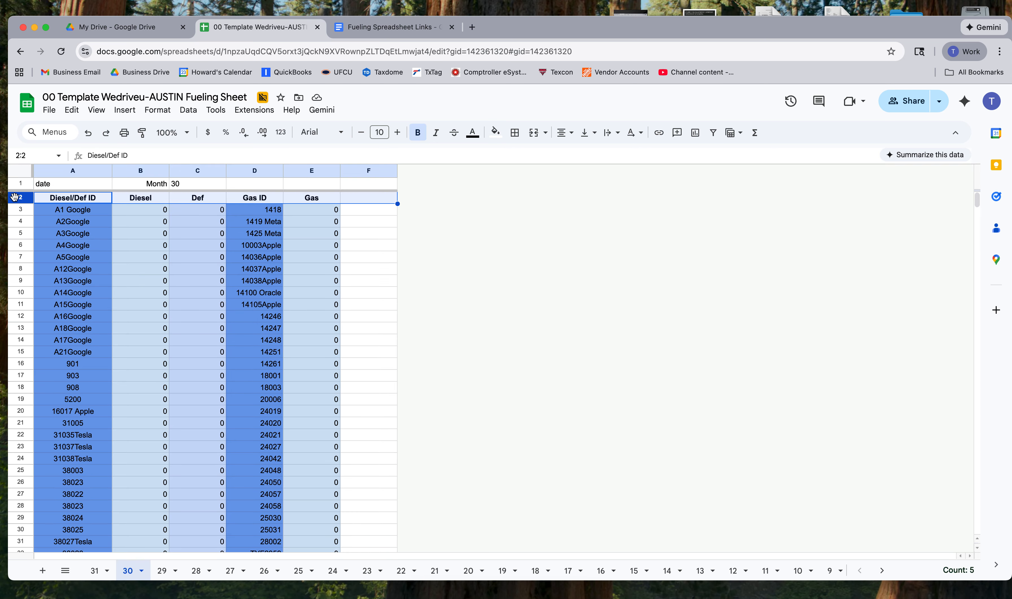
key("super+v")
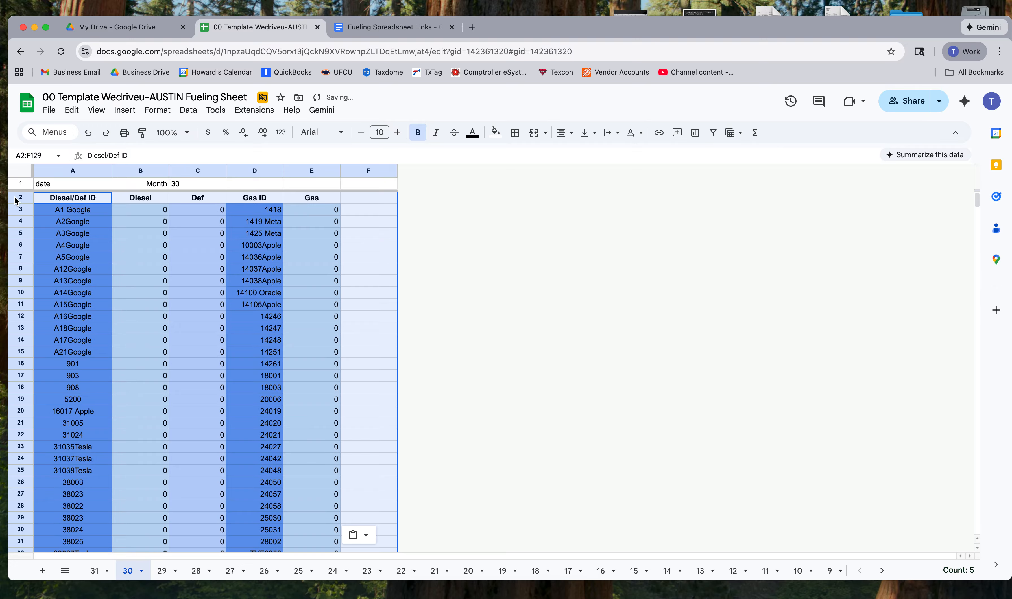
scroll(148, 312, "down", 10)
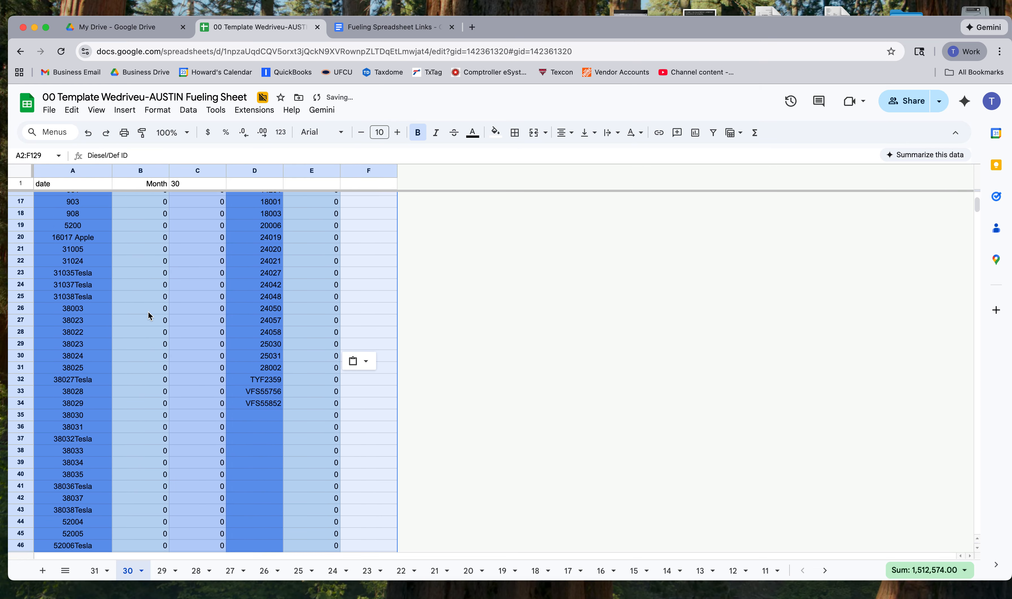
scroll(148, 311, "down", 9)
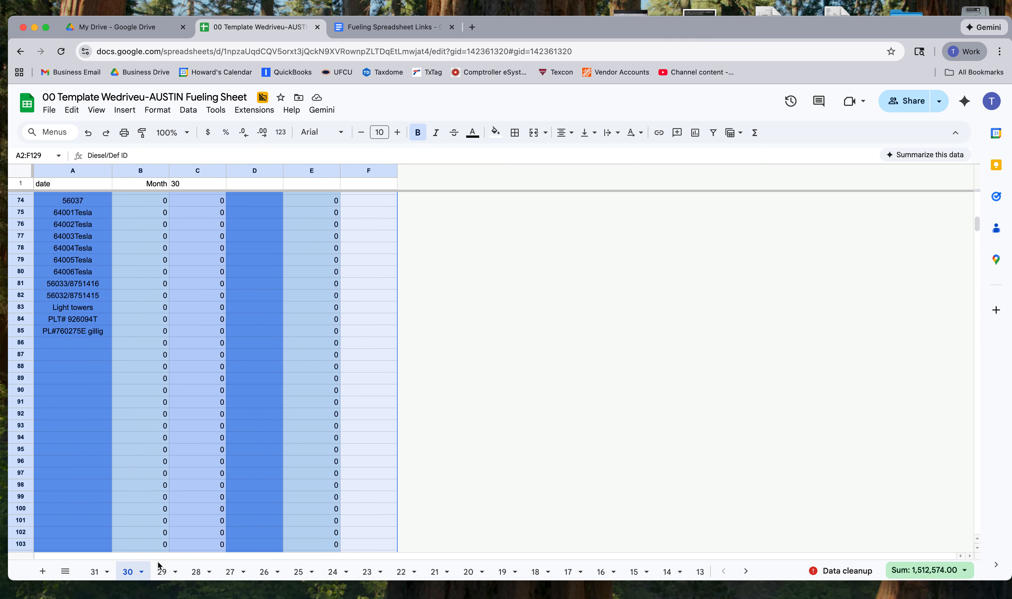
Paste the copied rows over sheet 29 starting at row 2
left_click(163, 571)
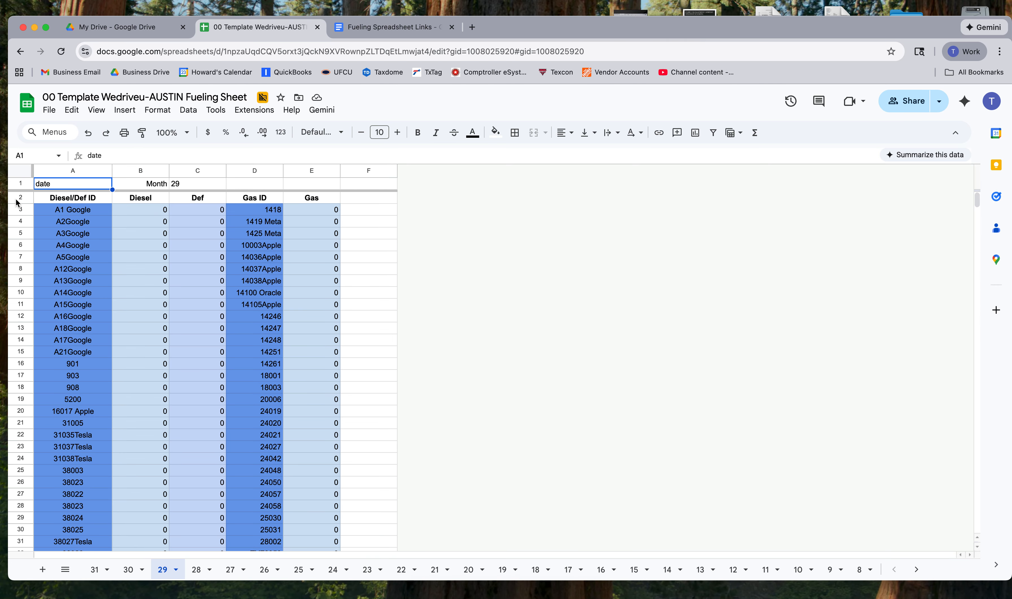
left_click(18, 199)
key("super+v")
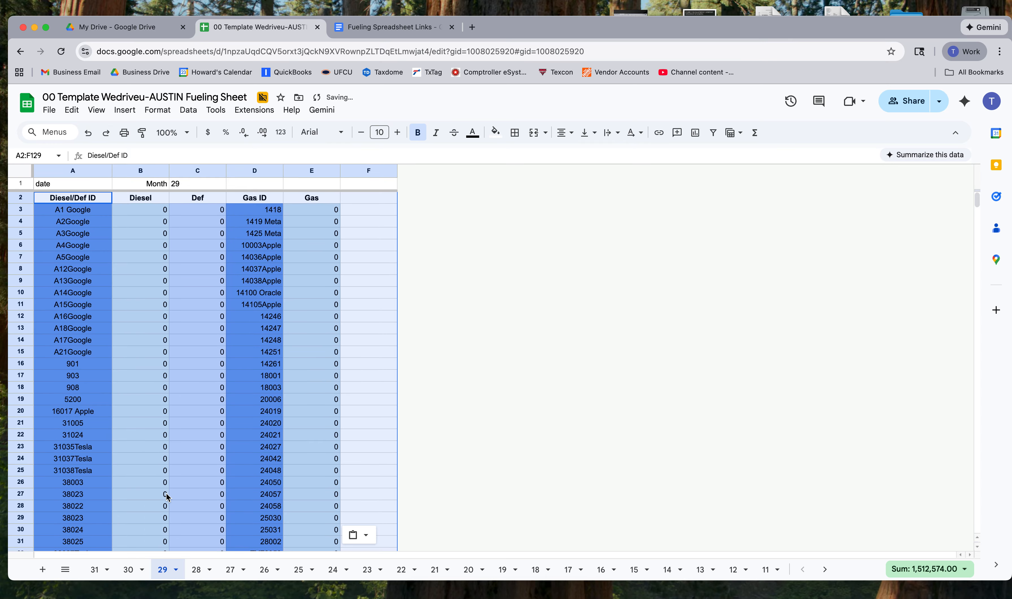
Paste the copied rows over sheets 28 and 27, starting at row 2 on each sheet
left_click(197, 570)
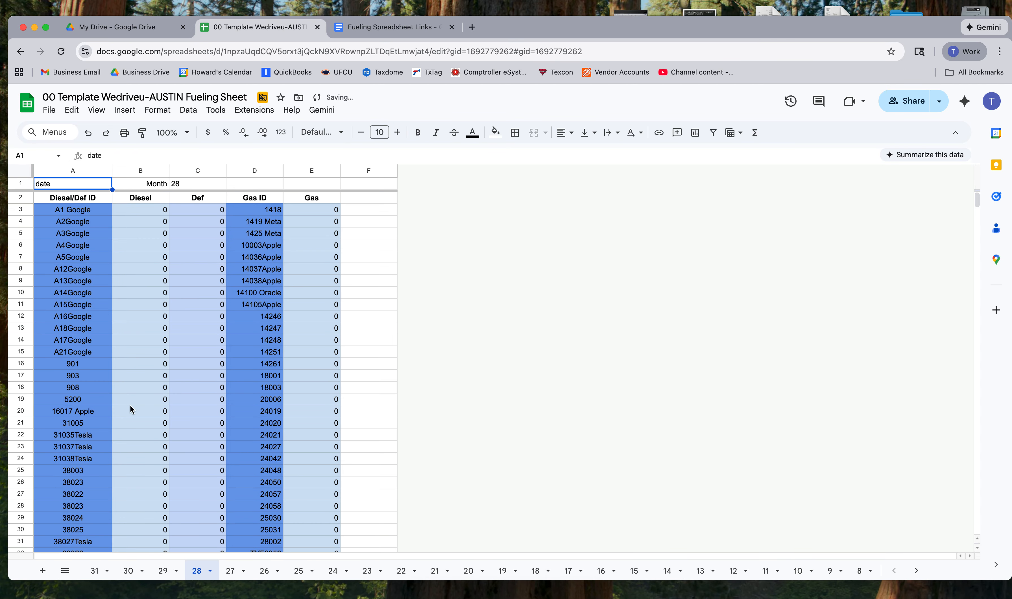
left_click(19, 199)
key("super+v")
left_click(240, 575)
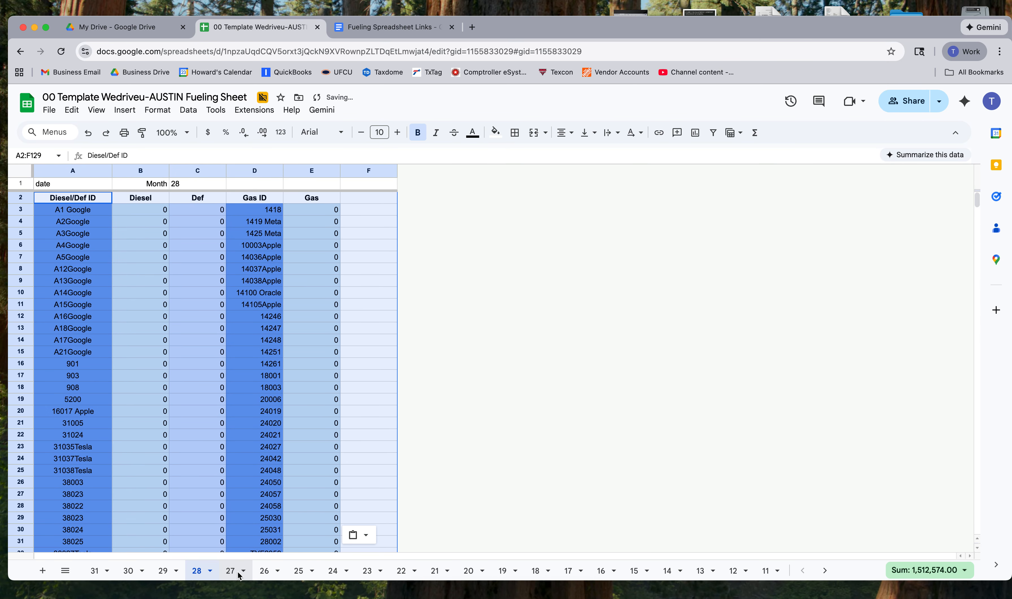
left_click(18, 199)
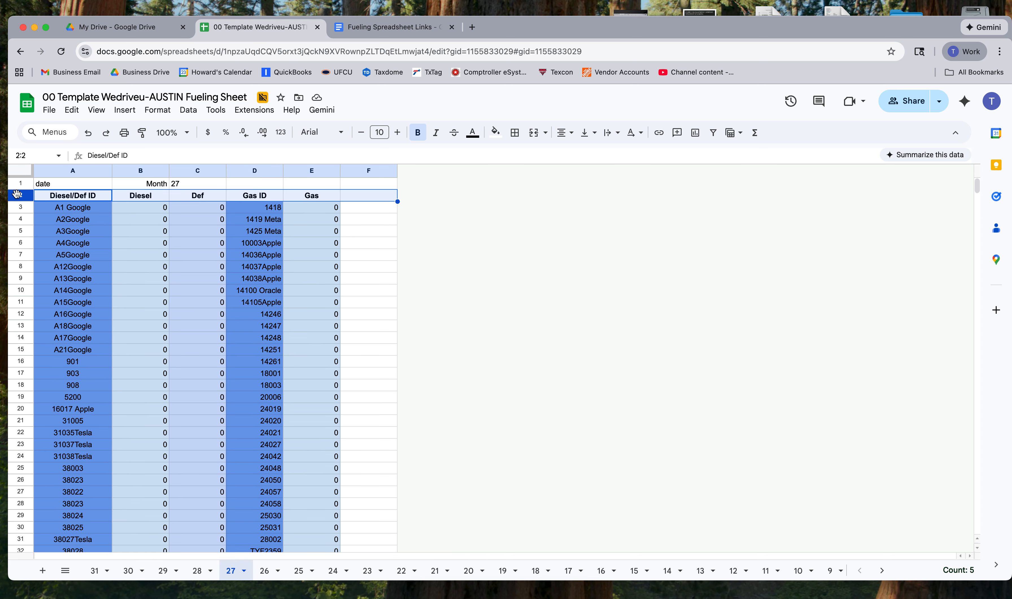
key("super+v")
Paste the copied rows over sheets 26 and 25, starting at row 2 on each sheet
left_click(266, 575)
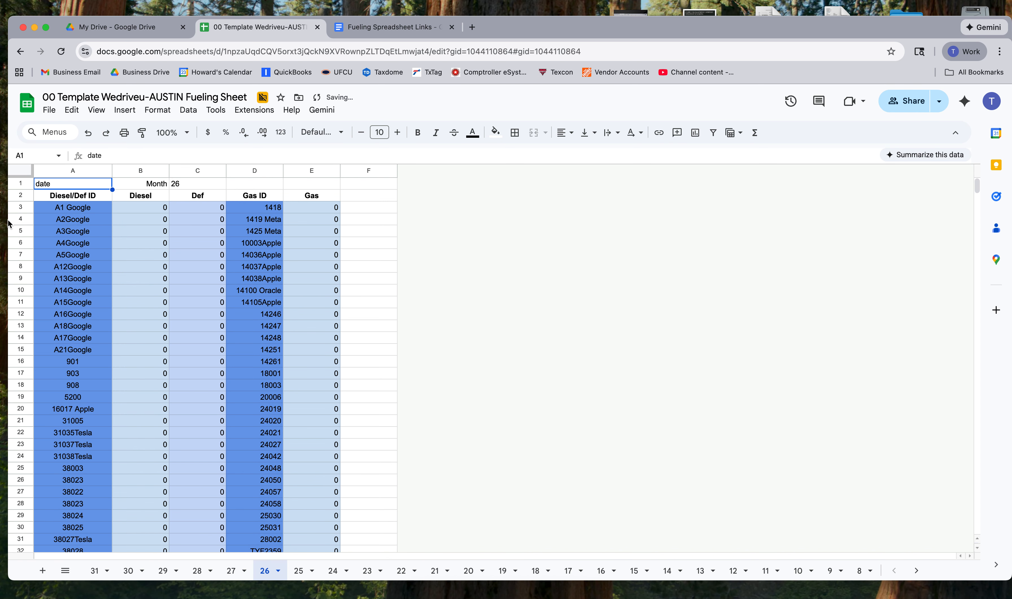
left_click(13, 198)
key("super+v")
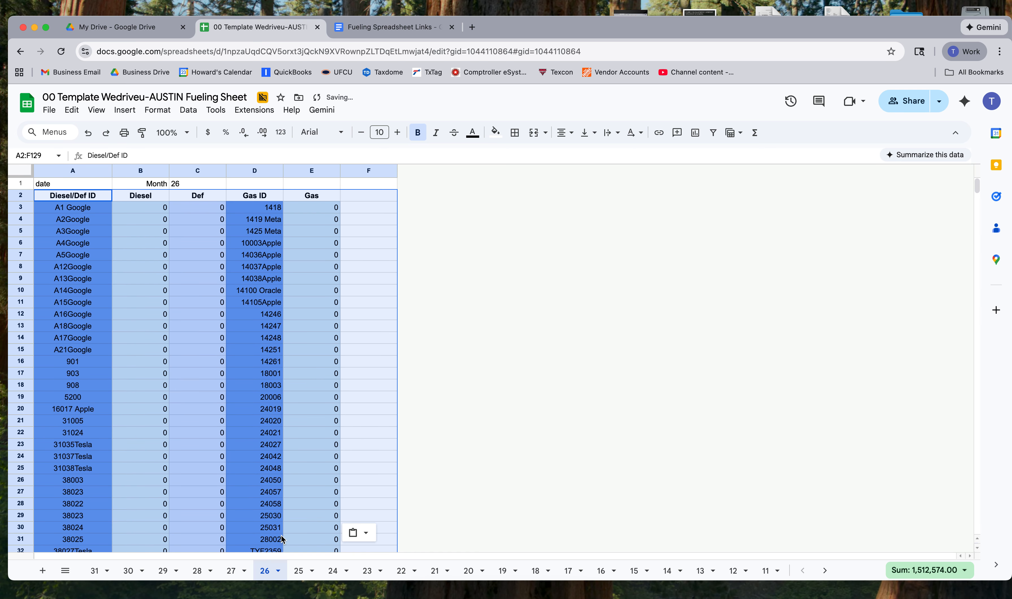
left_click(302, 571)
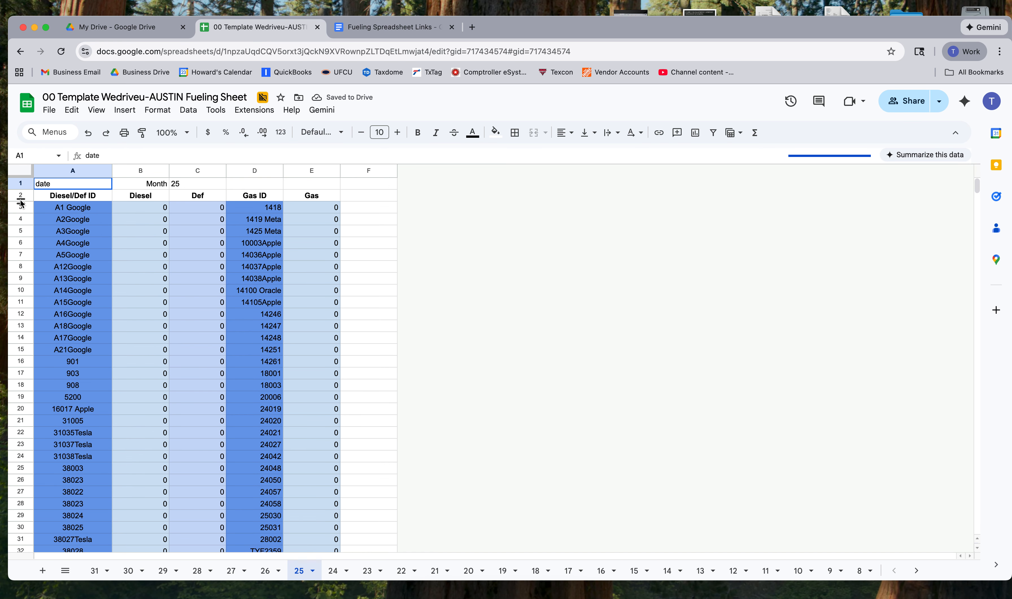
left_click(20, 196)
key("super+v")
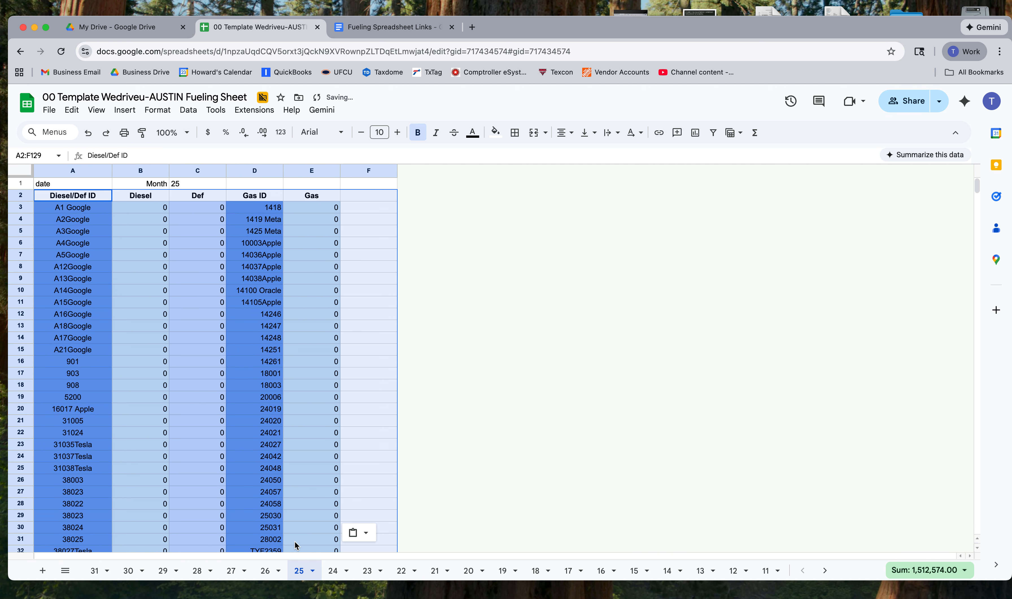
Paste the copied rows over sheets 24 and 23, starting at row 2 on each sheet
left_click(334, 572)
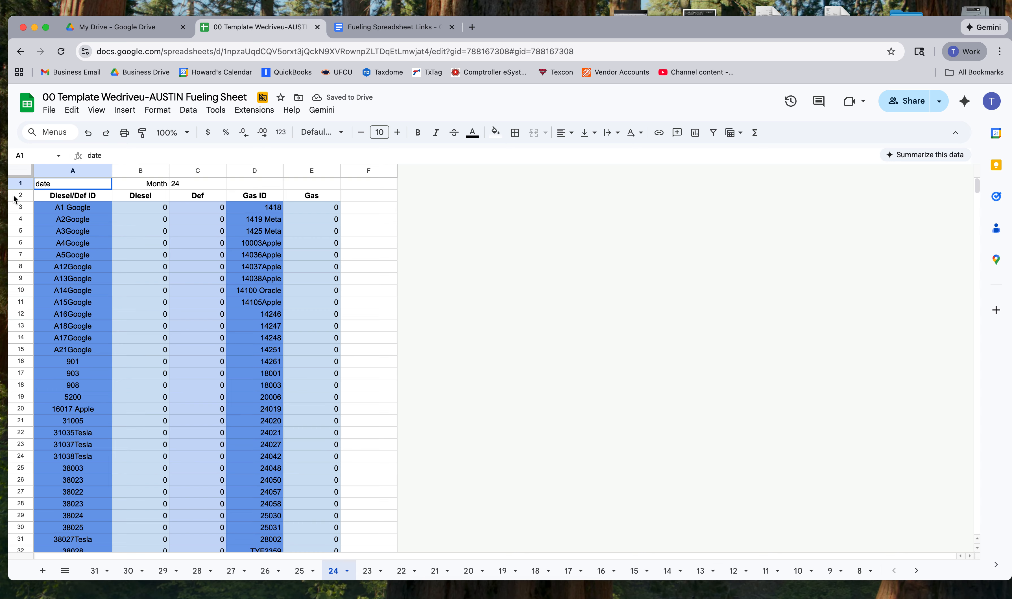
left_click(13, 196)
key("super+v")
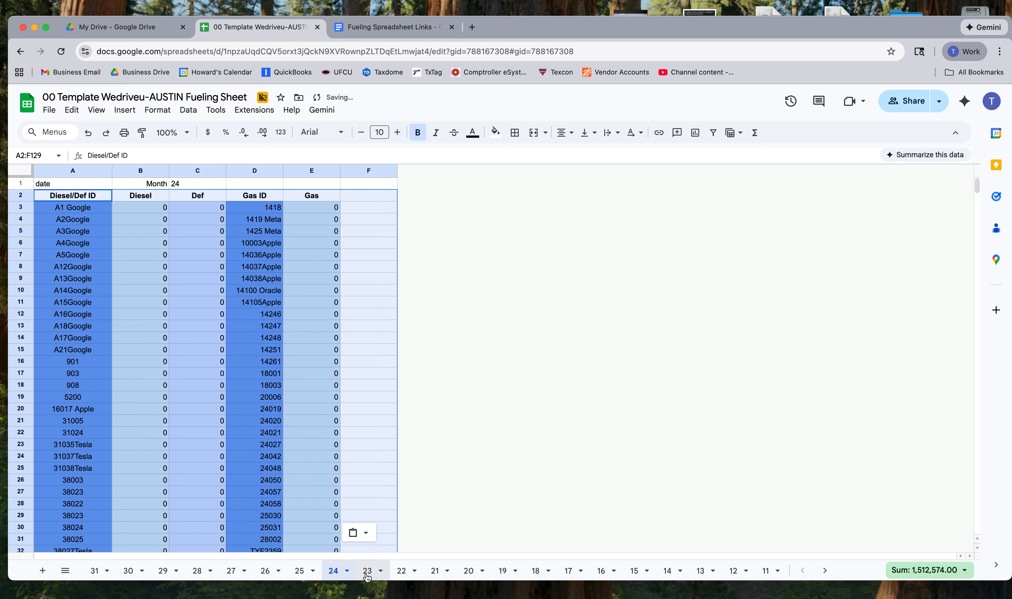
left_click(367, 571)
left_click(19, 195)
key("super+v")
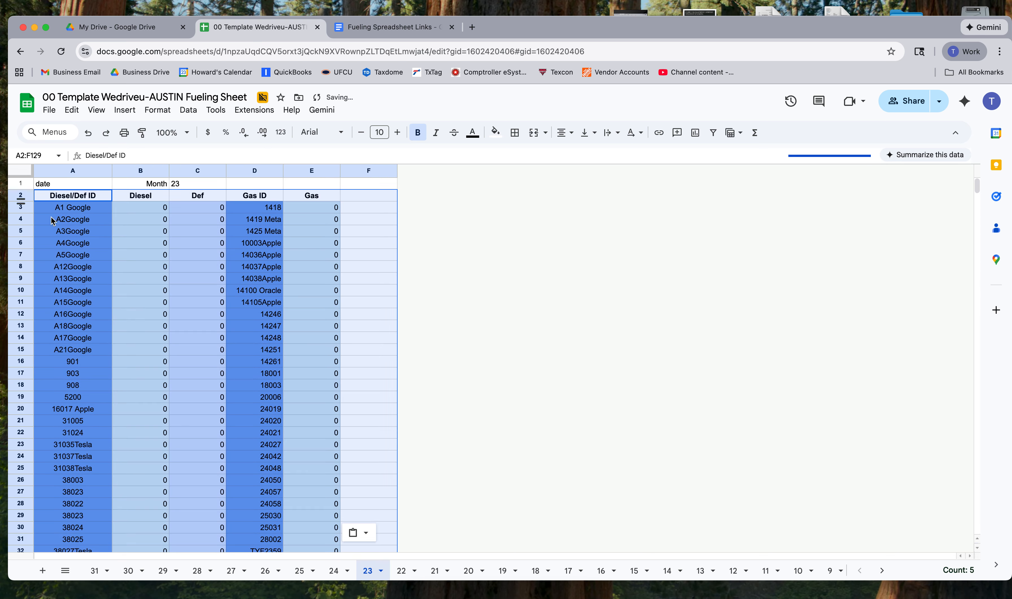
Paste the copied rows over sheets 22 and 21, starting at row 2 on each sheet
left_click(411, 570)
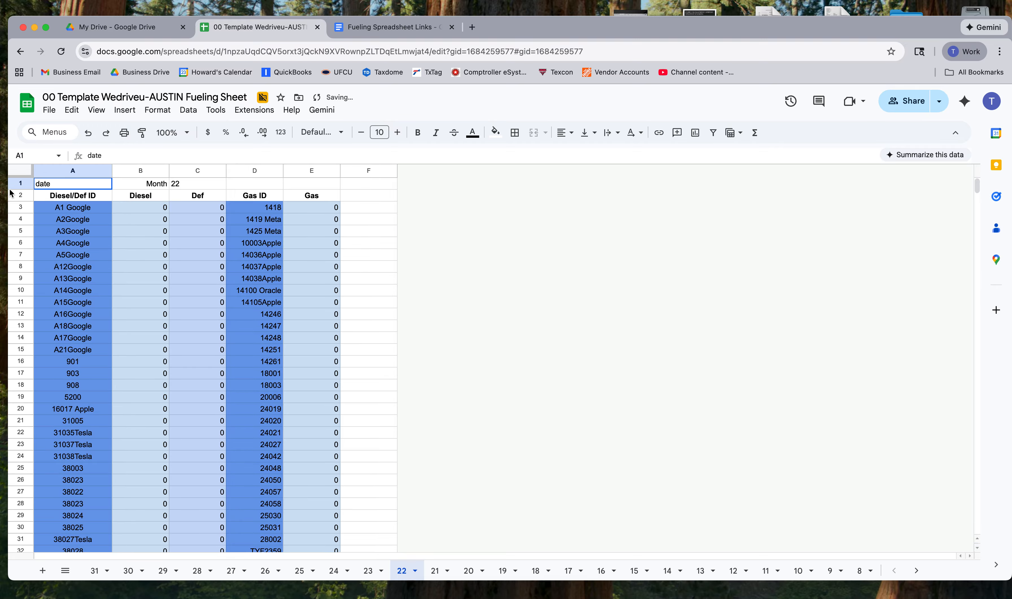
left_click(12, 195)
key("super+v")
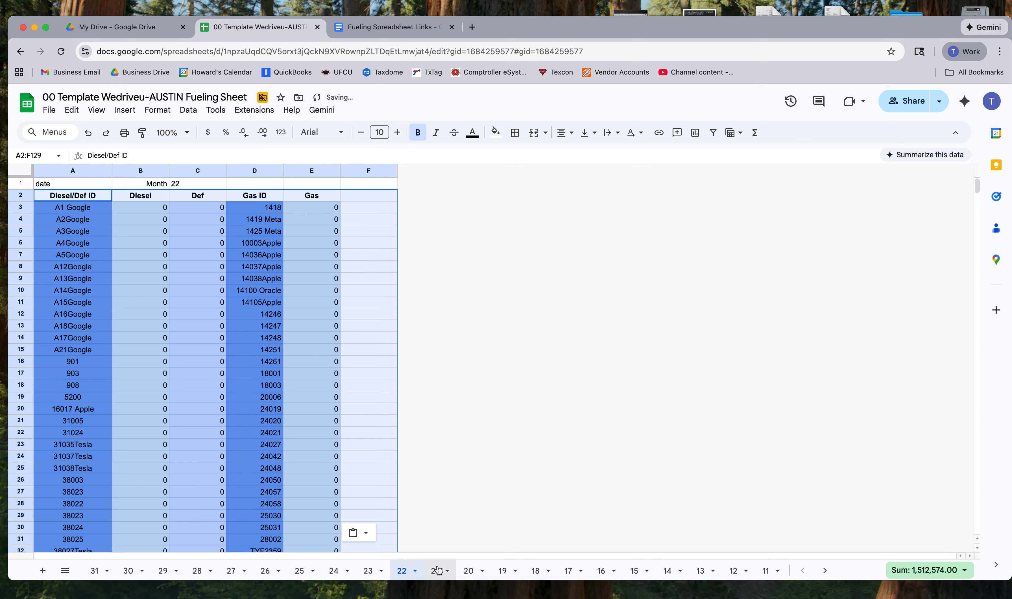
left_click(437, 570)
left_click(19, 194)
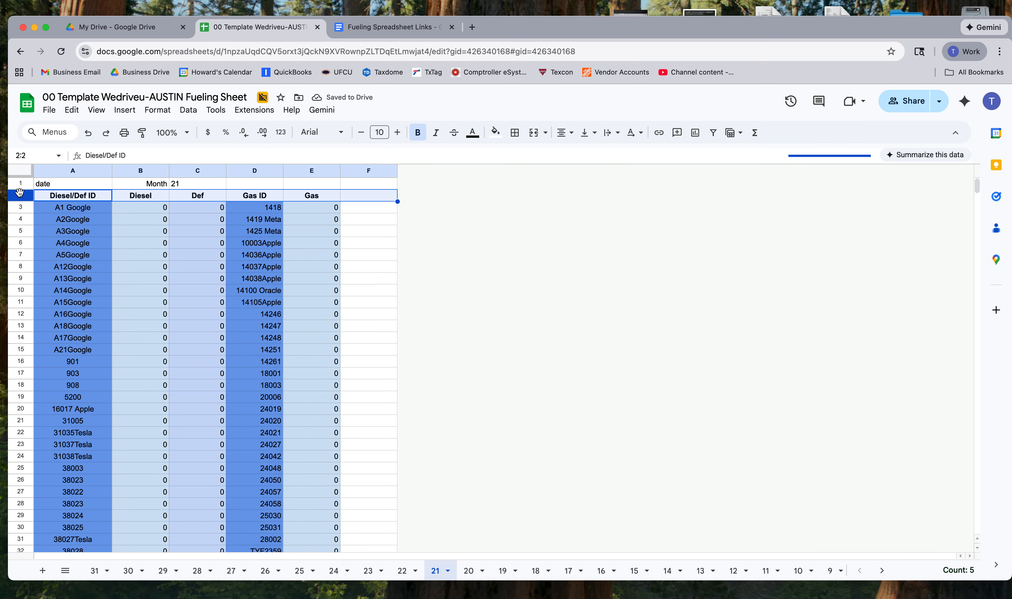
key("super+v")
Paste the copied rows over sheets 20 and 19, starting at row 2 on each sheet
left_click(468, 570)
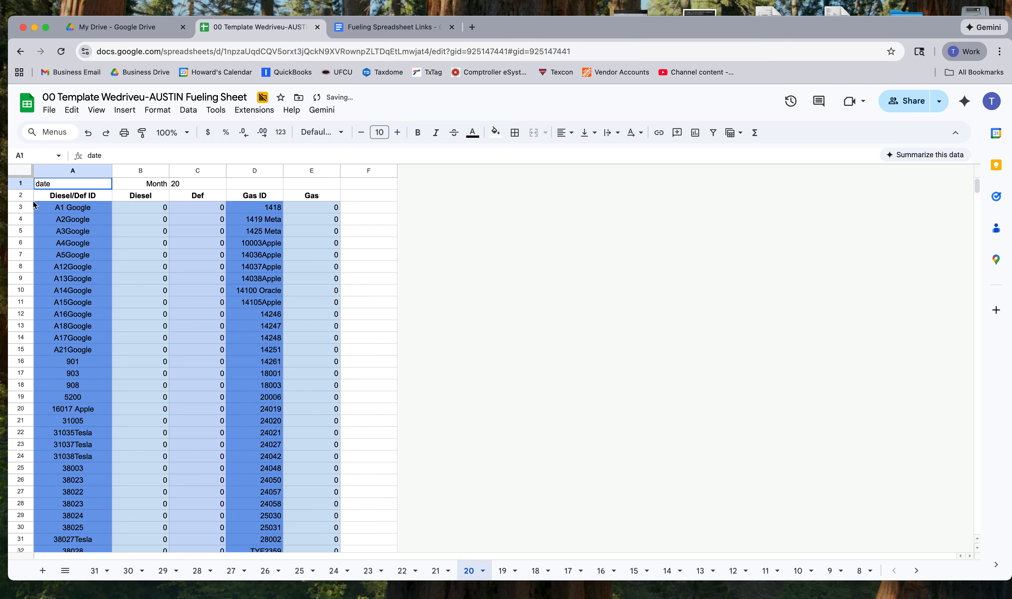
left_click(21, 195)
key("super+v")
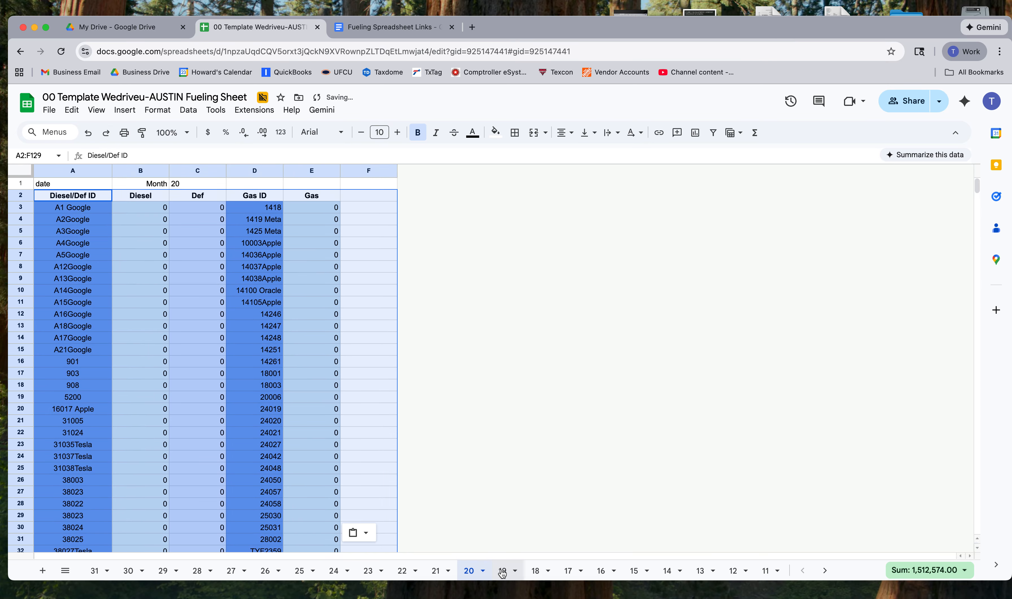
left_click(502, 571)
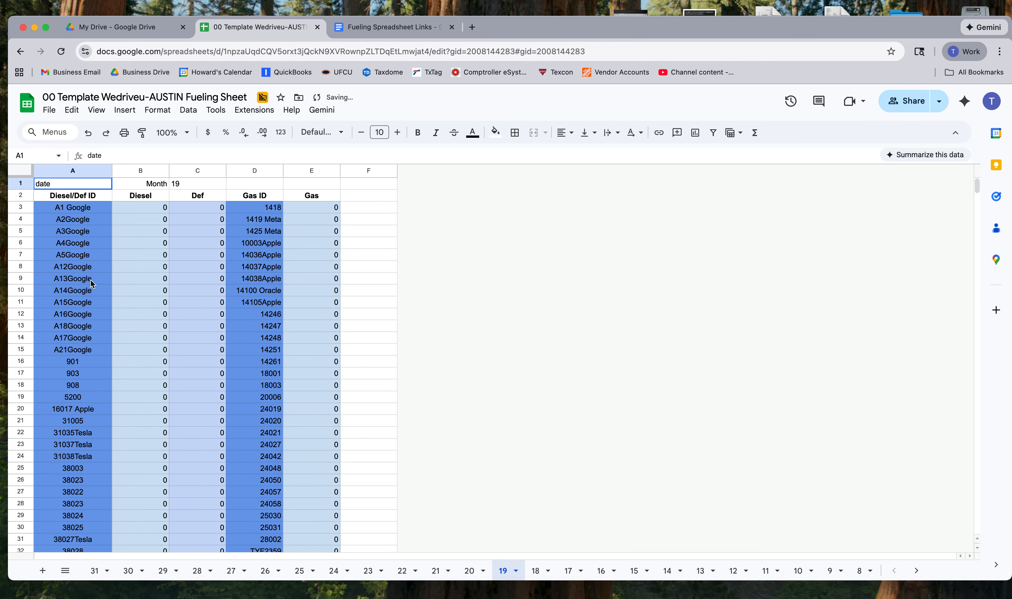
left_click(21, 196)
key("ctrl+v")
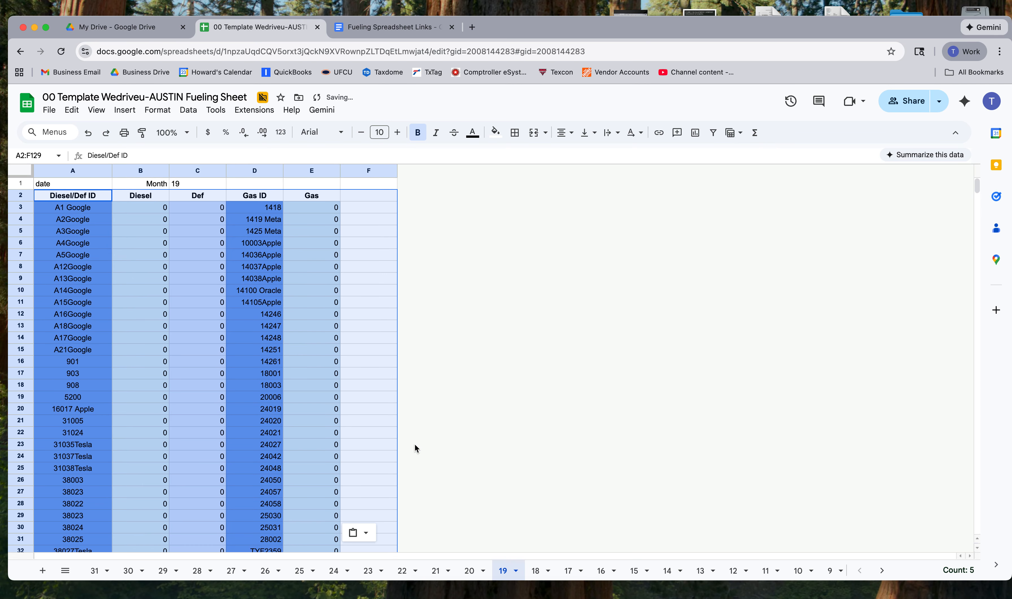
Paste the copied rows over sheets 18 and 17, starting at row 2 on each sheet
left_click(541, 572)
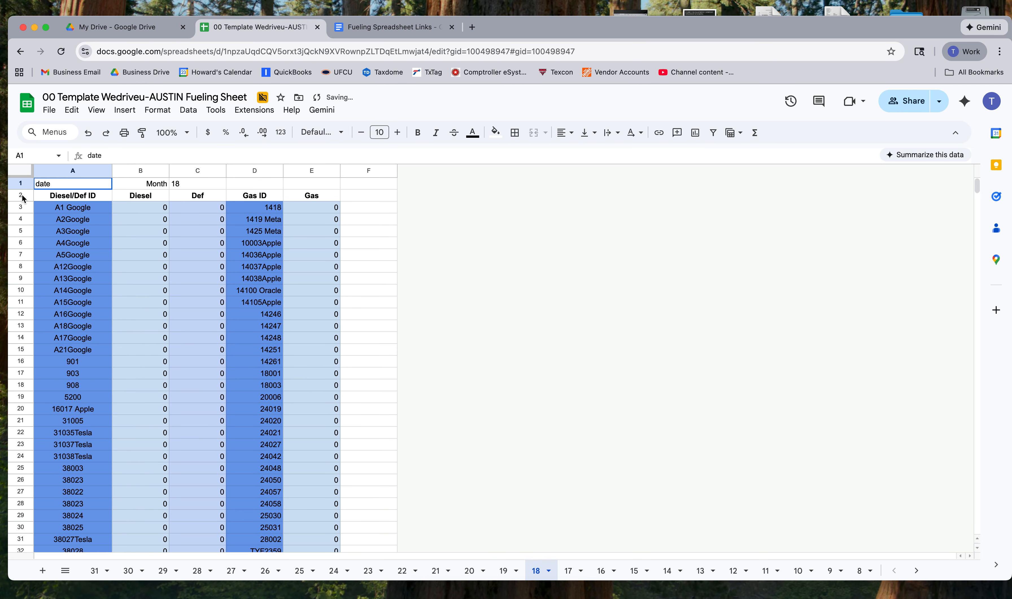
left_click(21, 195)
key("ctrl+v")
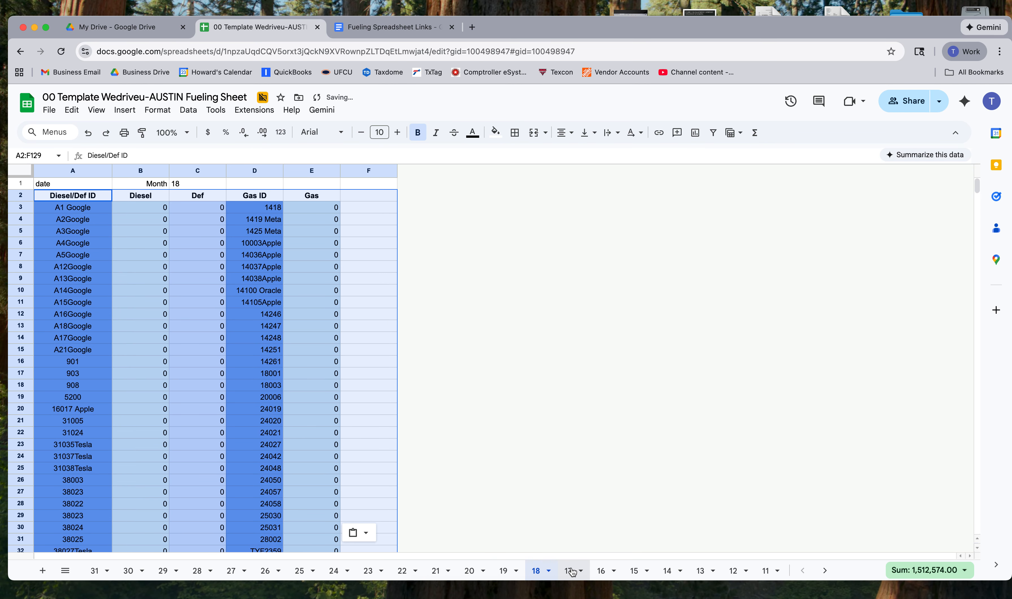
left_click(572, 572)
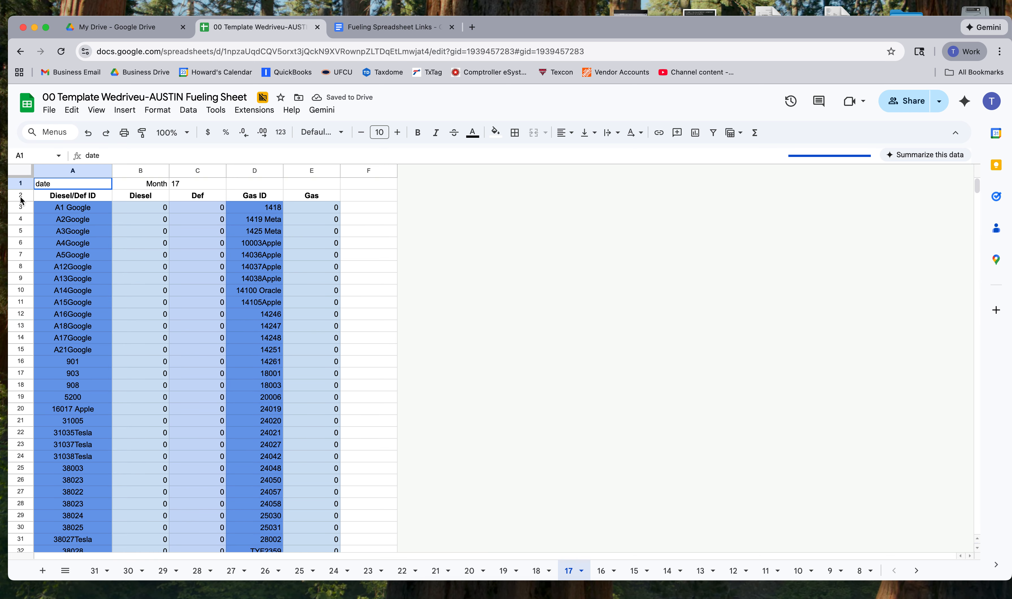
left_click(20, 199)
key("ctrl+v")
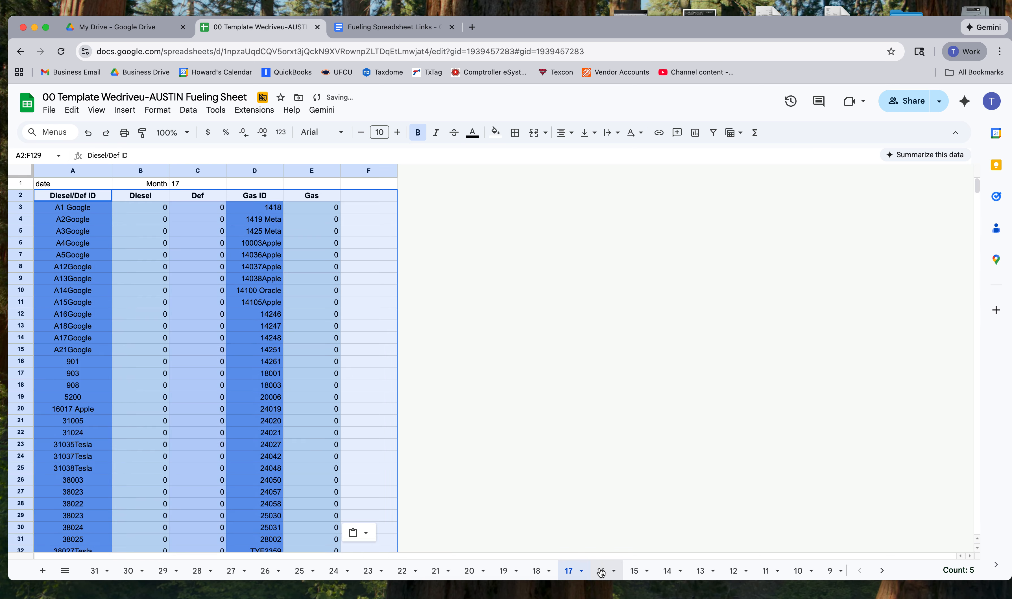
Paste the copied rows over sheets 16 and 15, starting at row 2 on each sheet
left_click(601, 571)
left_click(18, 197)
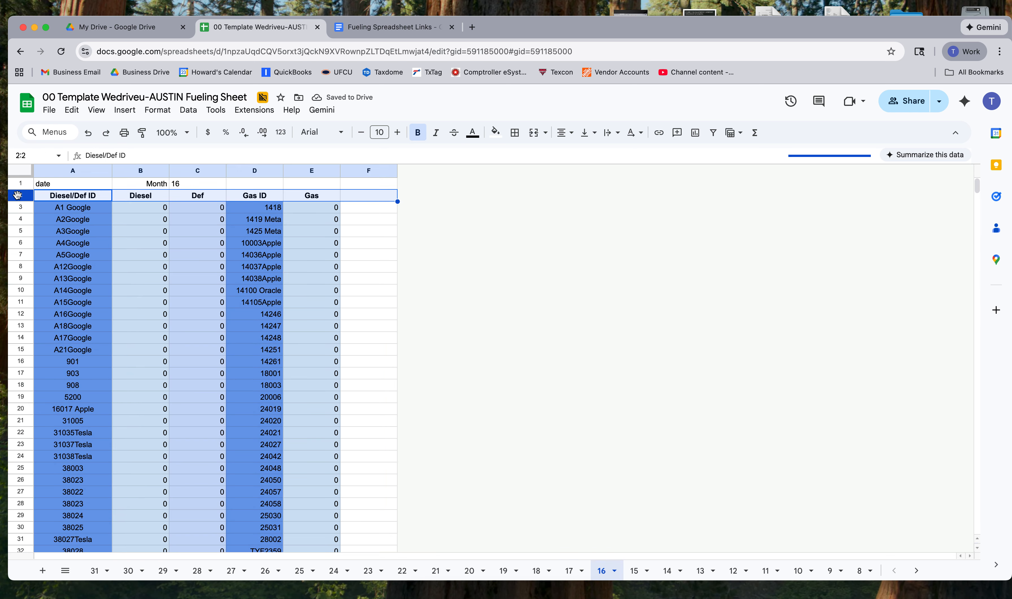
key("ctrl+v")
left_click(638, 571)
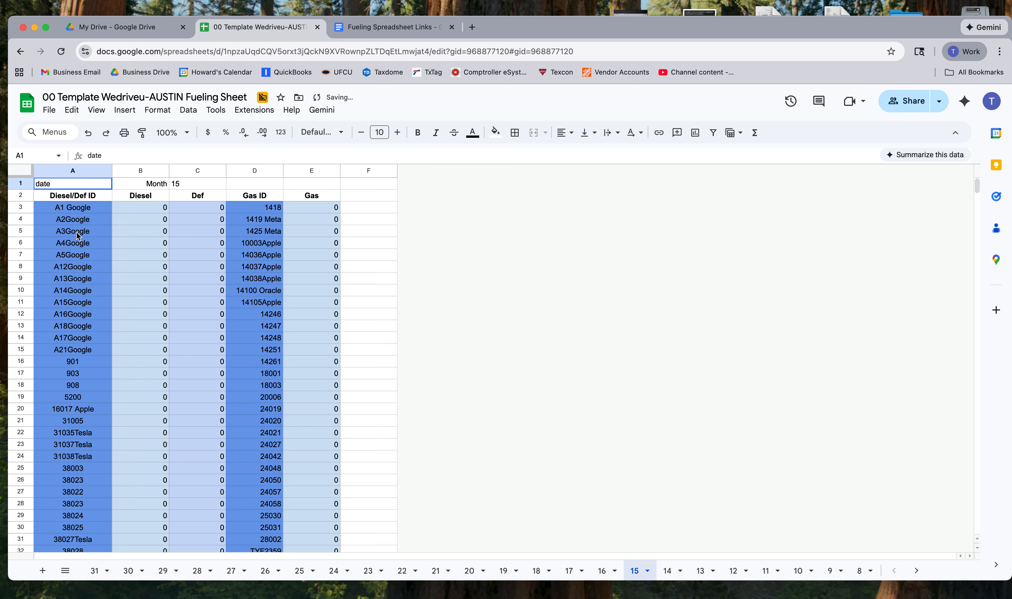
left_click(18, 196)
key("ctrl+v")
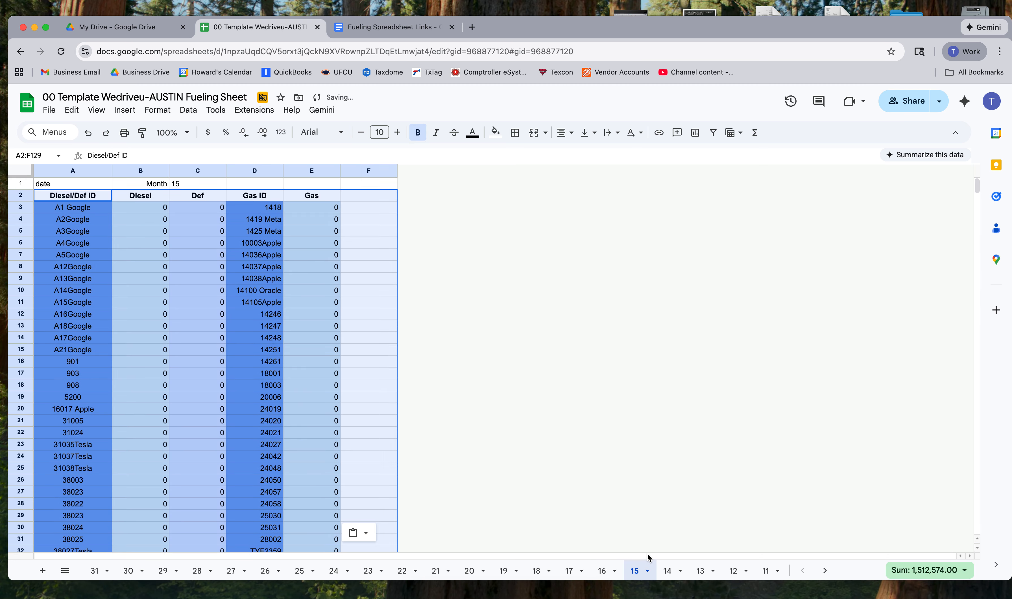
Paste the copied rows over sheets 14 and 13, starting at row 2 on each sheet
left_click(669, 571)
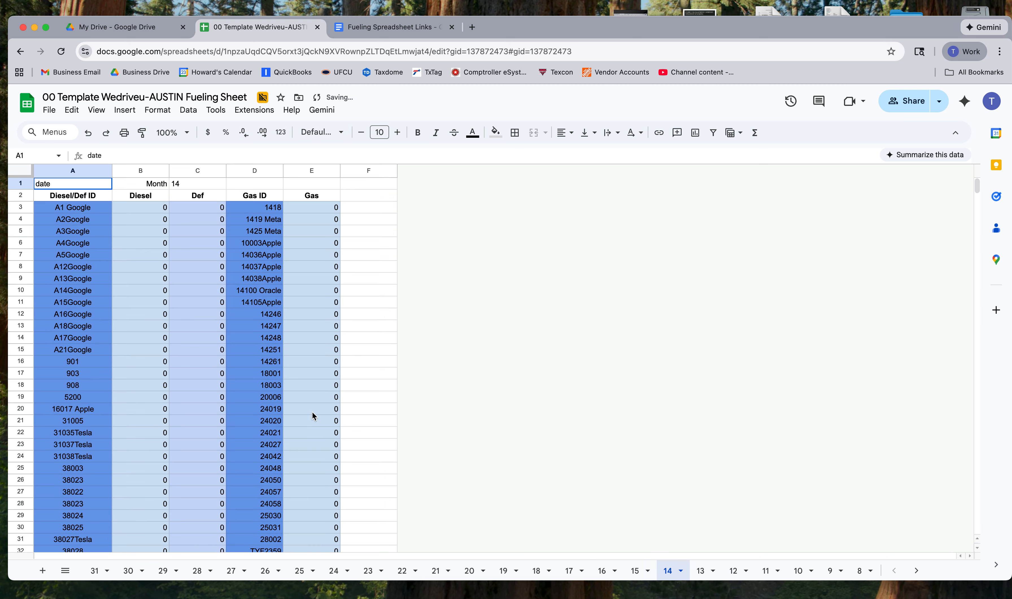
left_click(19, 196)
key("ctrl+v")
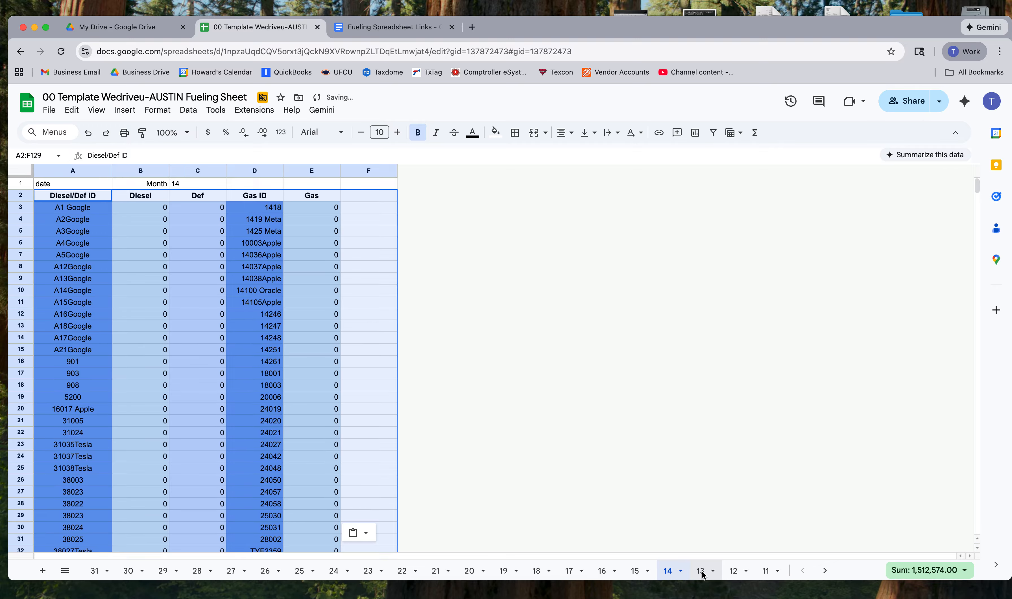
left_click(701, 572)
left_click(21, 196)
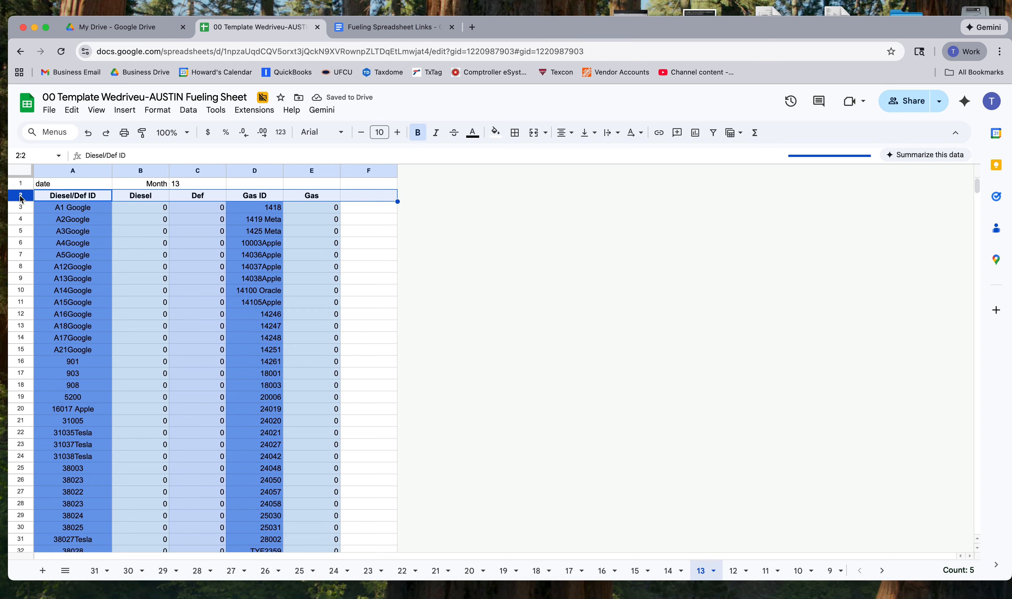
key("ctrl+v")
Paste the copied rows over sheets 12 and 11, starting at row 2 on each sheet
left_click(737, 572)
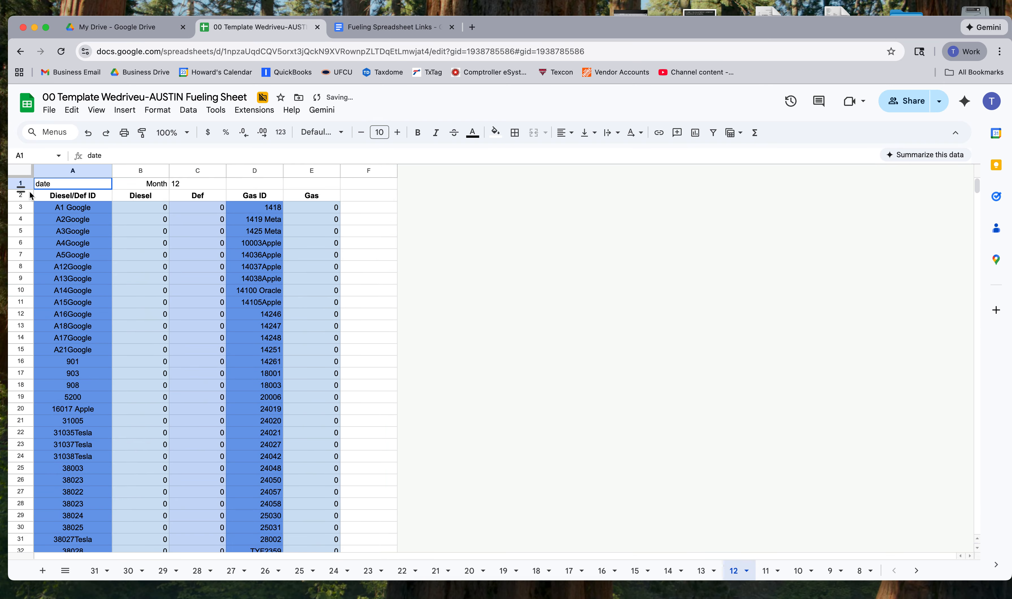
left_click(23, 197)
key("cmd+v")
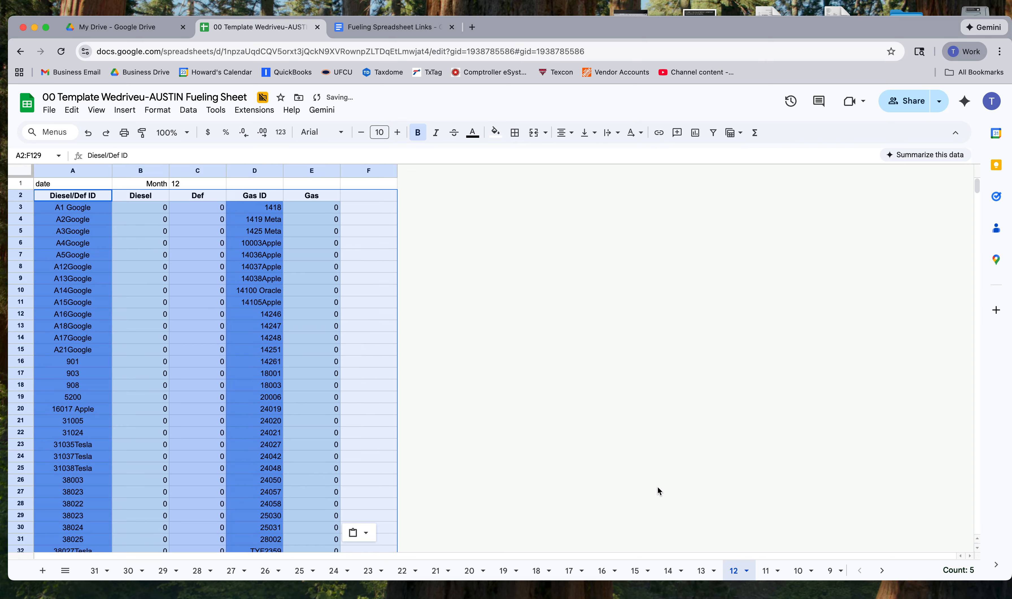
left_click(762, 576)
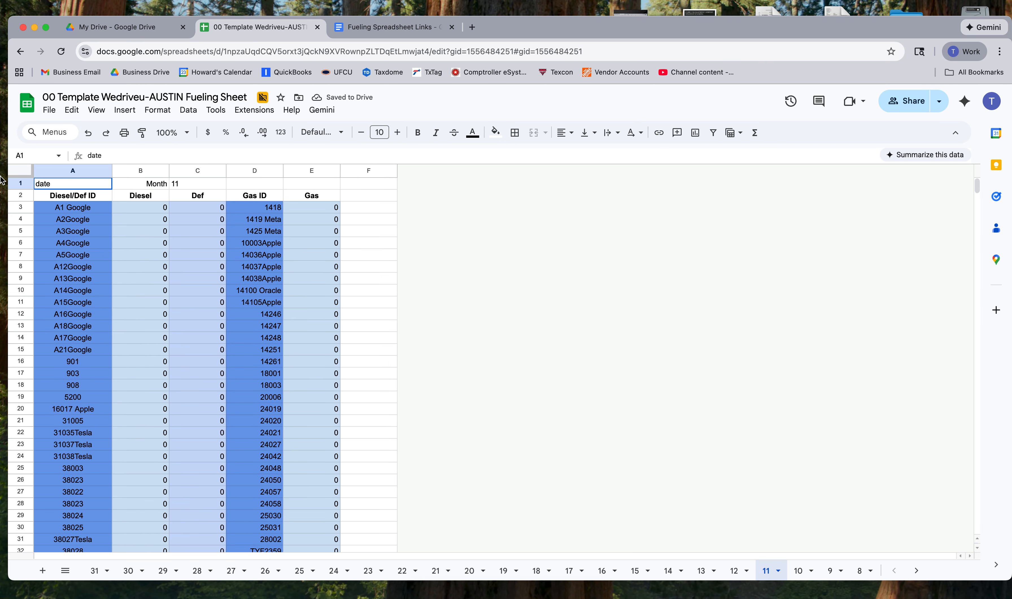
left_click(18, 194)
key("cmd+v")
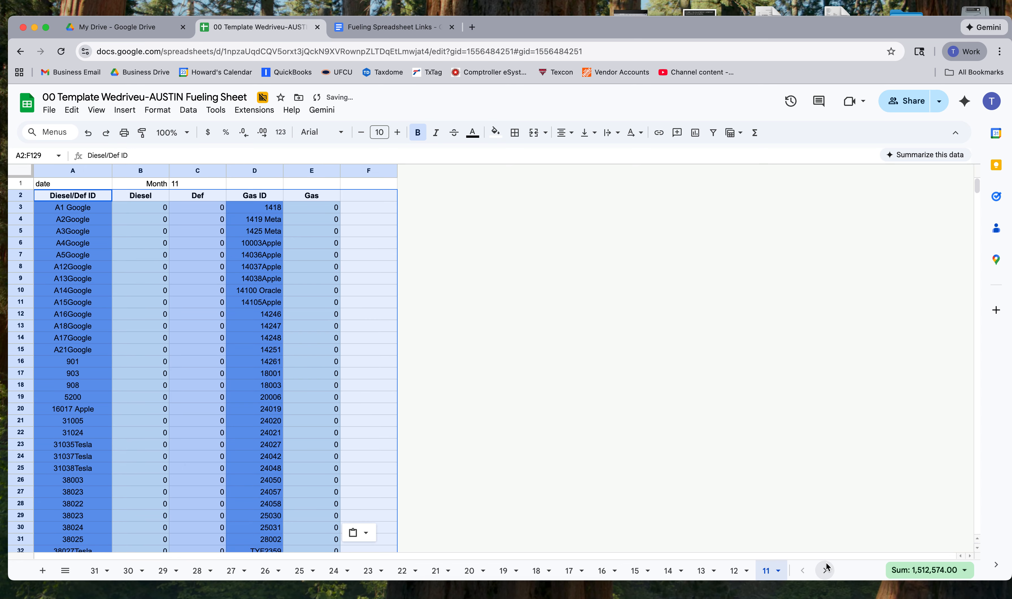
Paste the copied rows over sheets 10 and 9, starting at row 2 on each sheet
left_click(826, 570)
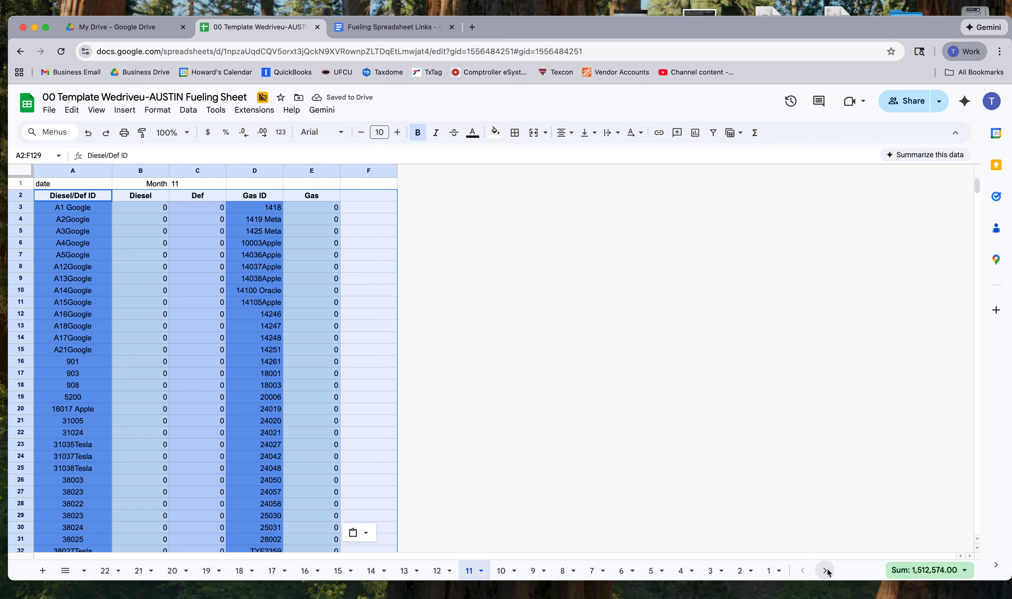
left_click(503, 571)
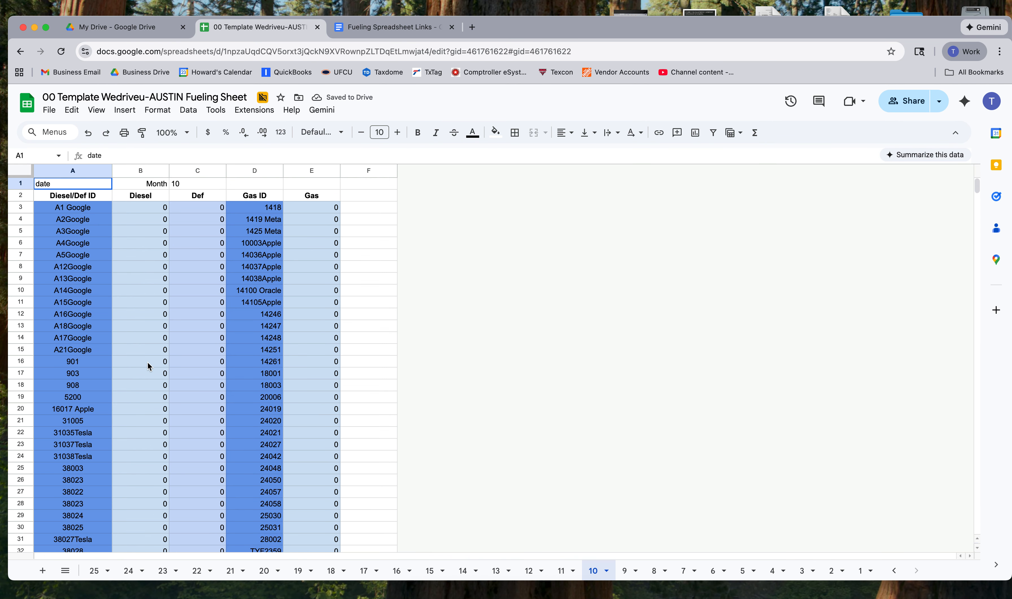
left_click(17, 198)
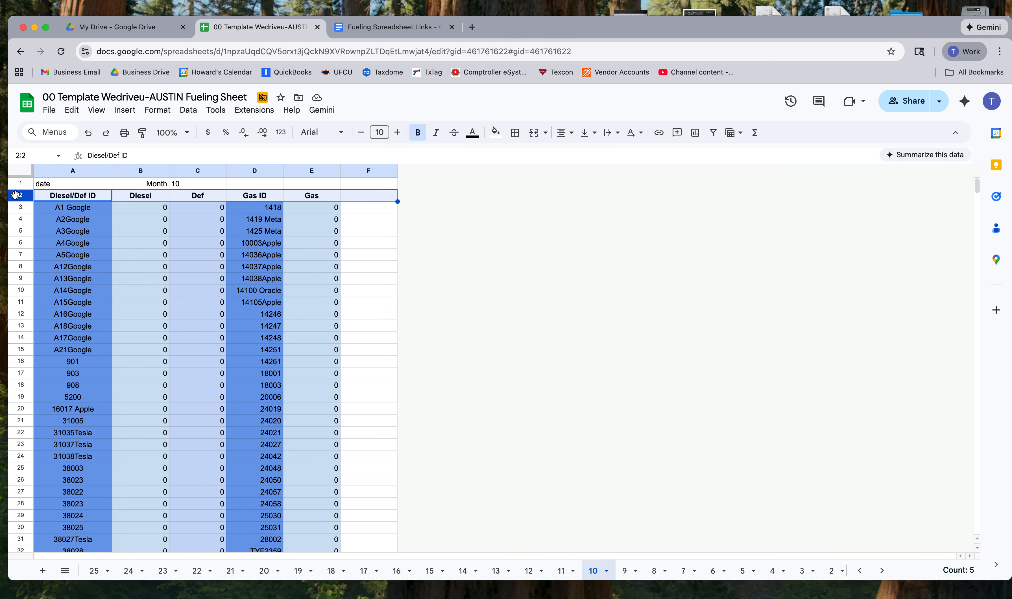
key("cmd+v")
left_click(625, 576)
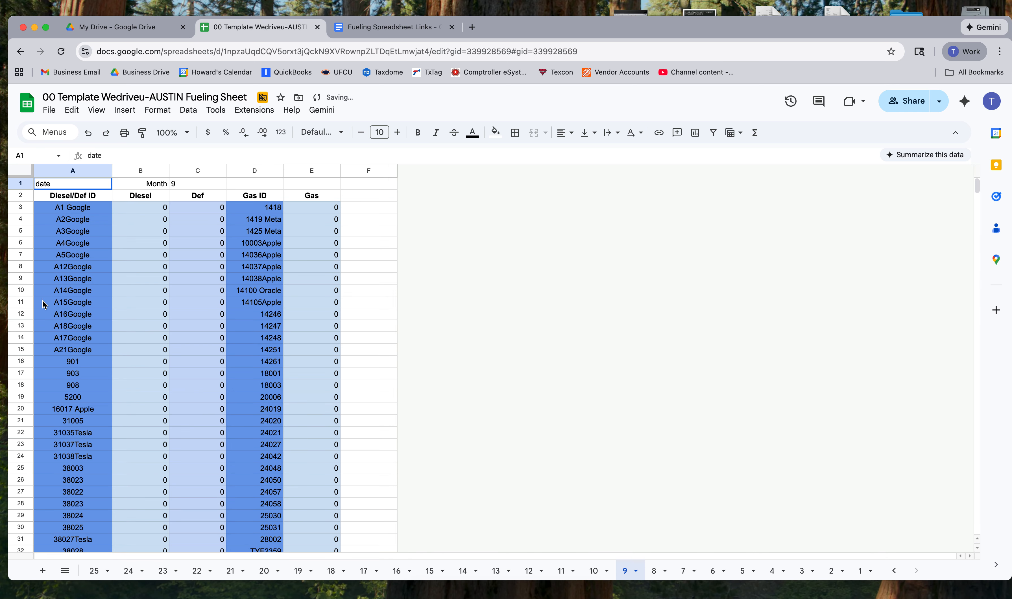
left_click(13, 194)
key("cmd+v")
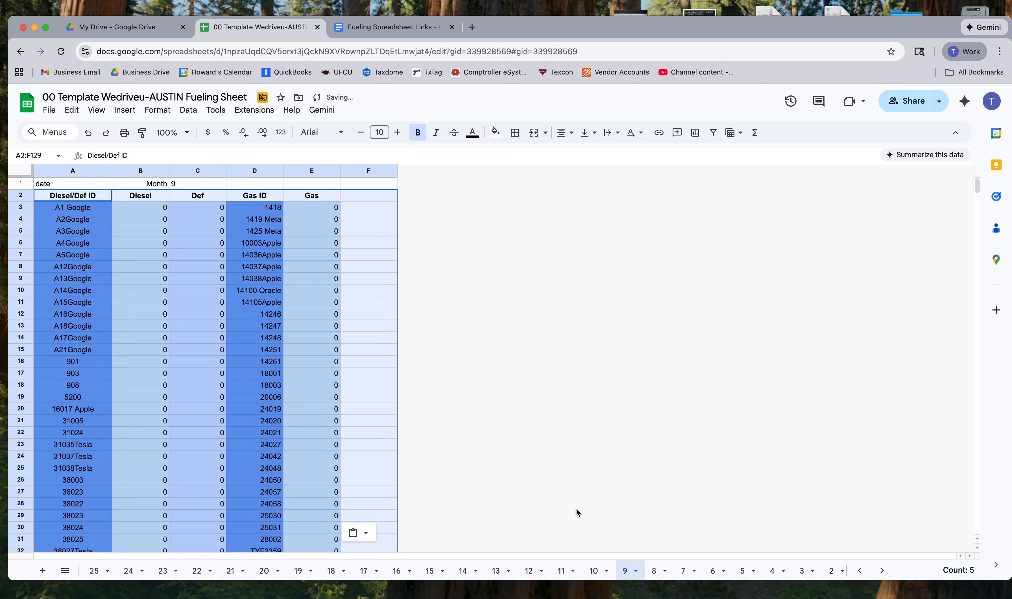
Paste the copied rows over sheets 8 and 7, starting at row 2 on each sheet
left_click(655, 571)
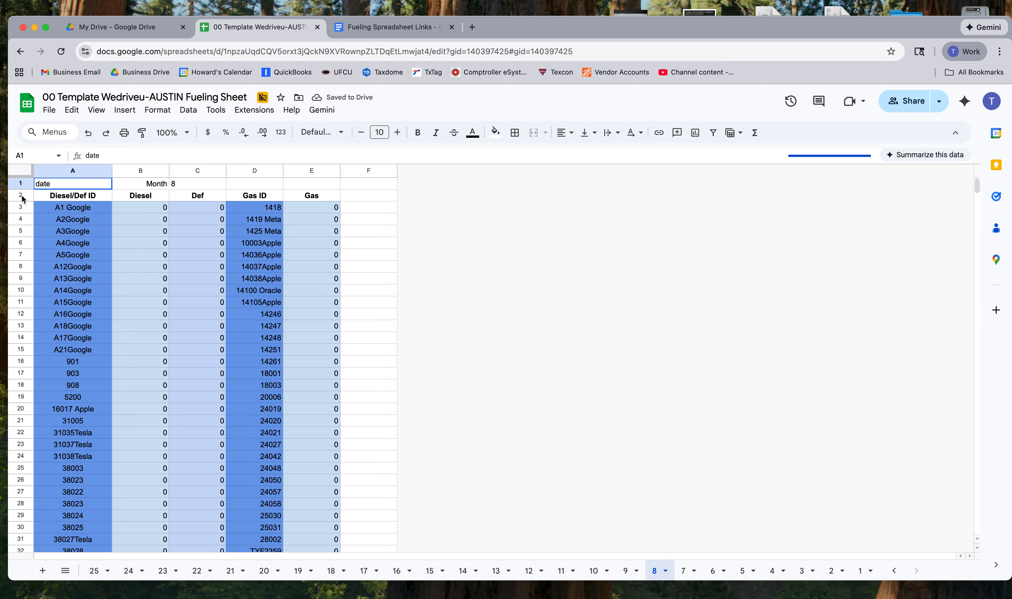
left_click(18, 195)
key("cmd+v")
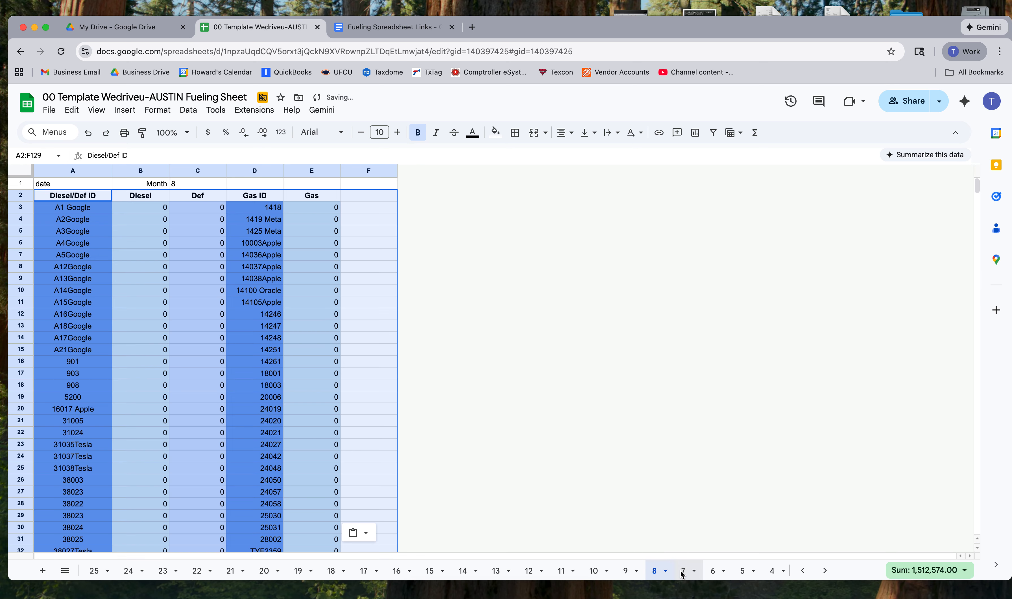
left_click(684, 571)
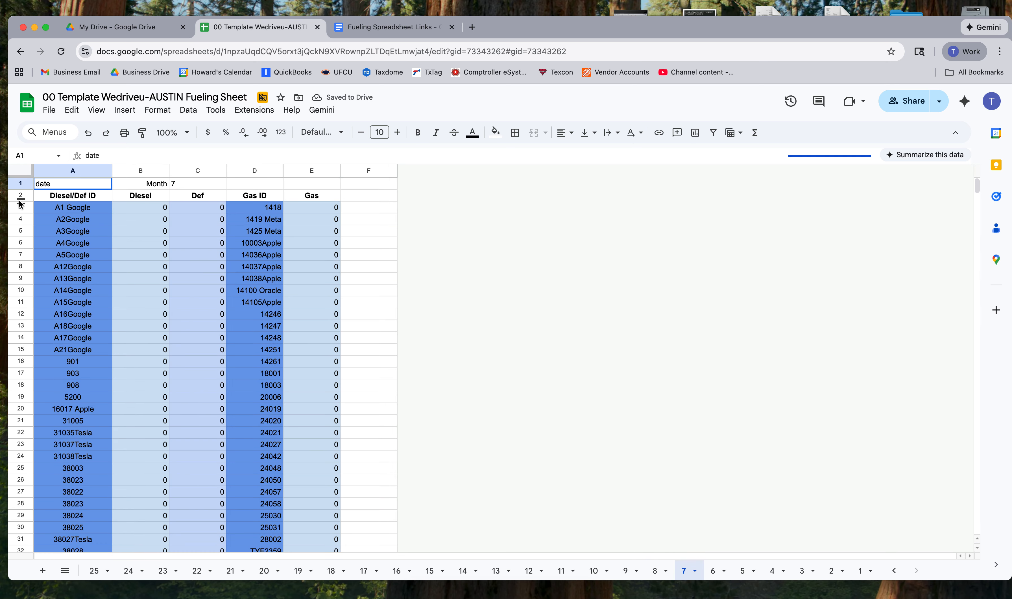
left_click(18, 198)
key("super+v")
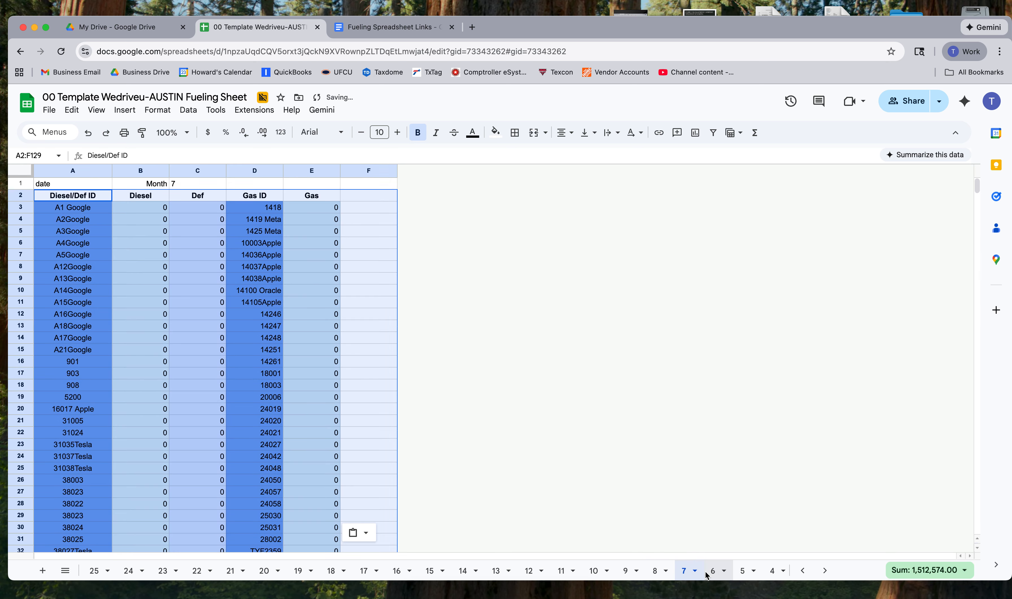
Paste the copied rows over sheets 6 and 5, starting at row 2 on each sheet
left_click(713, 572)
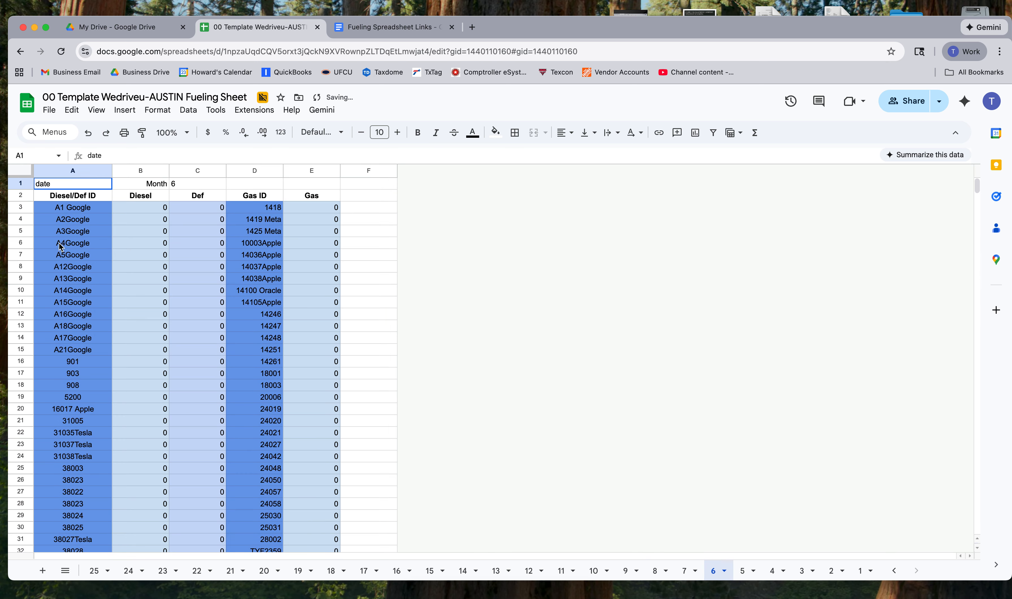
left_click(21, 196)
key("super+v")
left_click(745, 571)
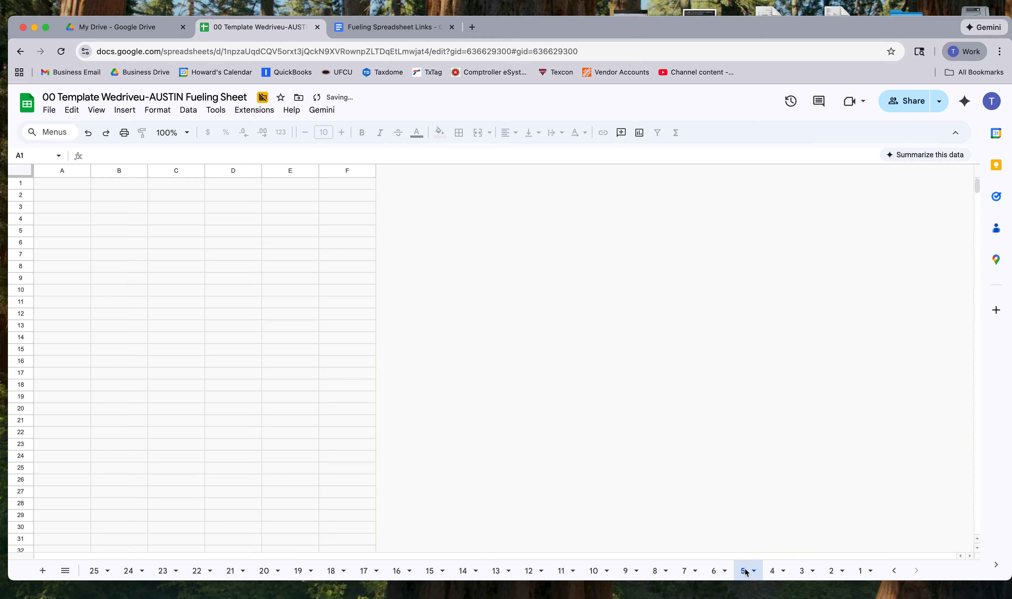
left_click(17, 196)
key("super+v")
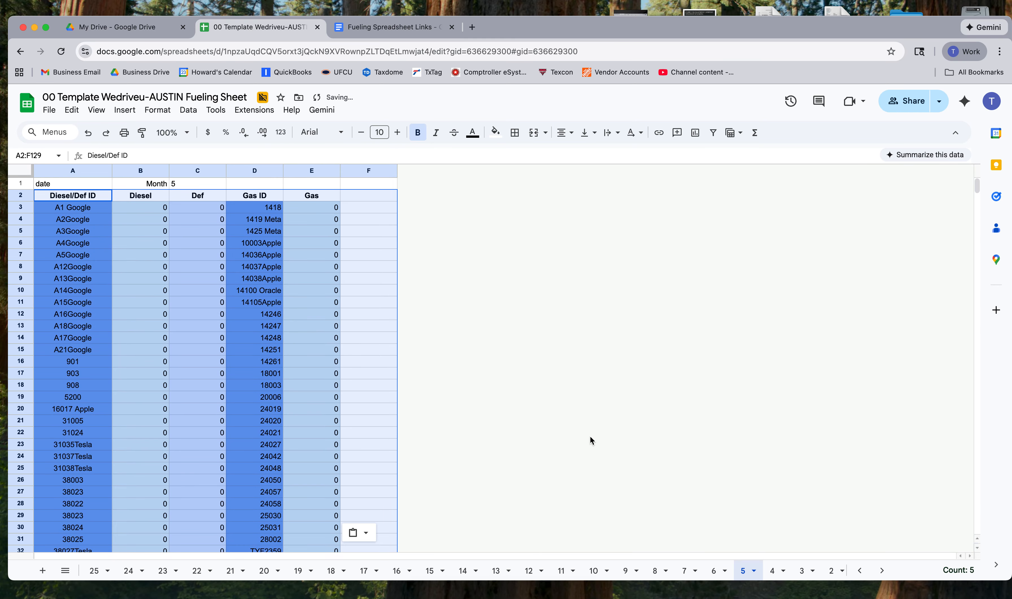
Paste the copied rows over sheets 4 and 3, starting at row 2 on each sheet
left_click(774, 571)
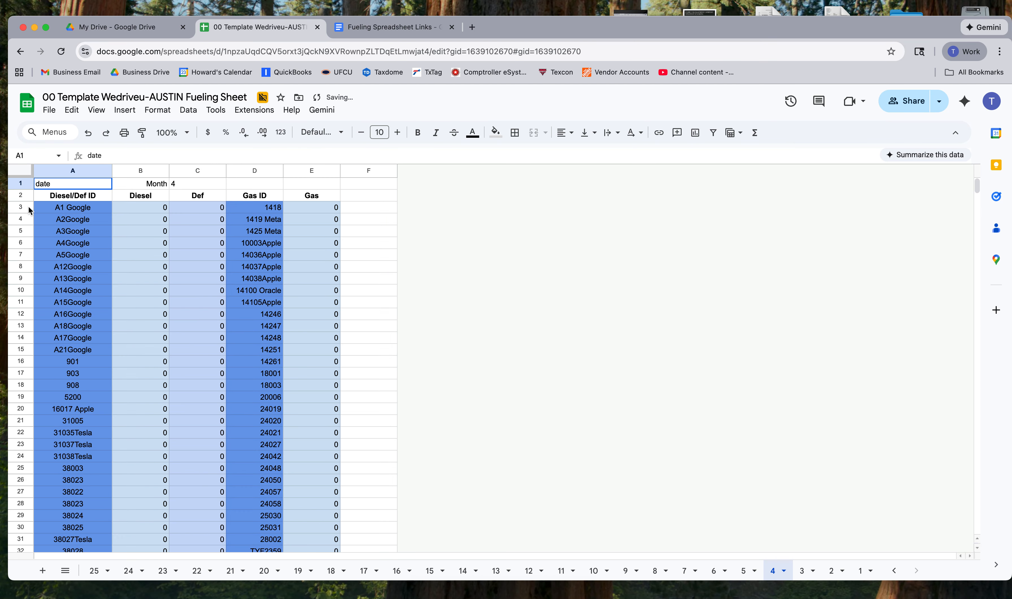
left_click(18, 196)
key("super+v")
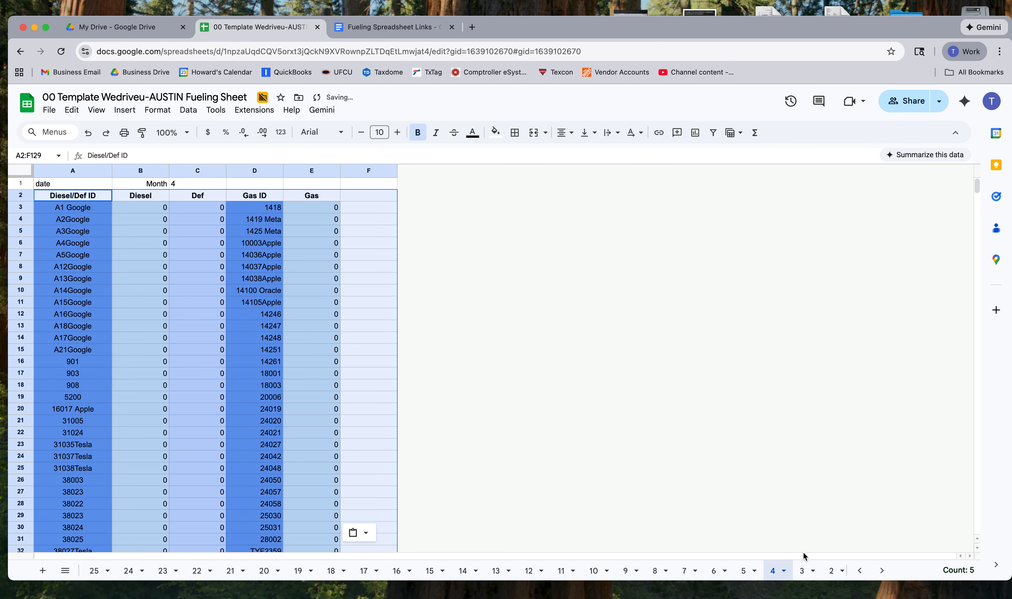
left_click(825, 572)
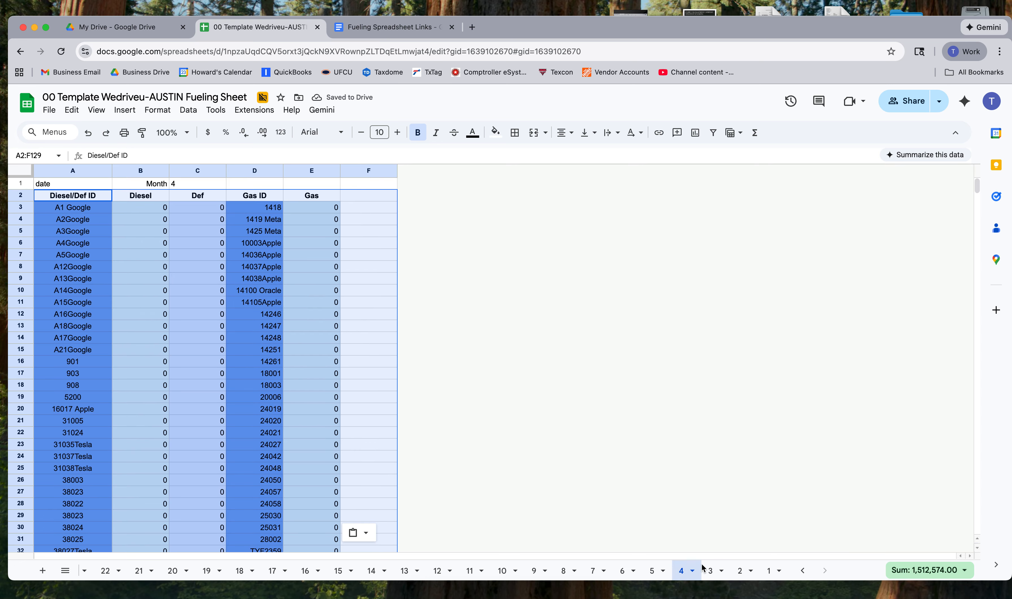
left_click(713, 571)
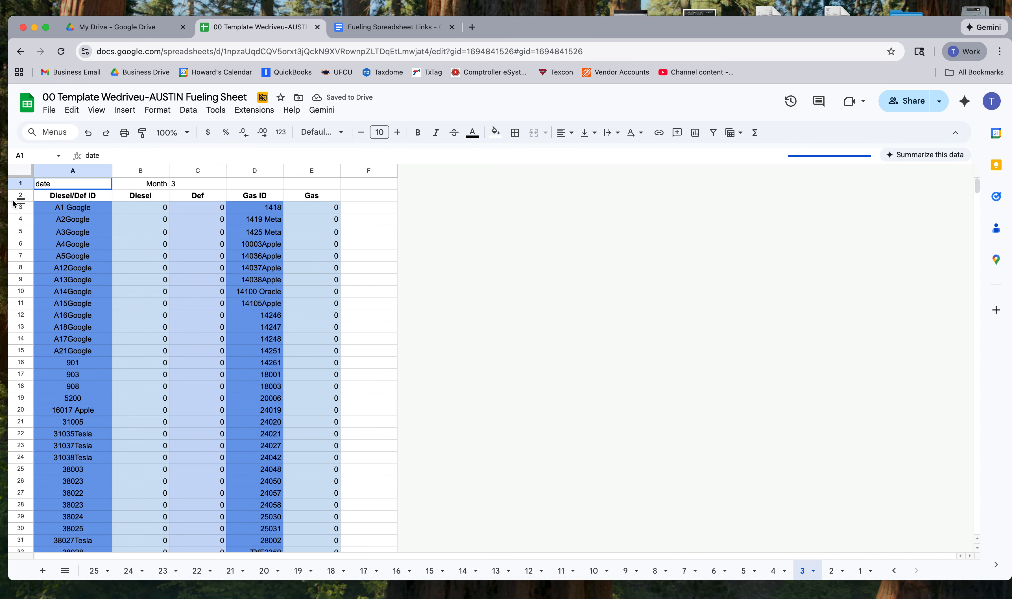
left_click(18, 195)
key("super+v")
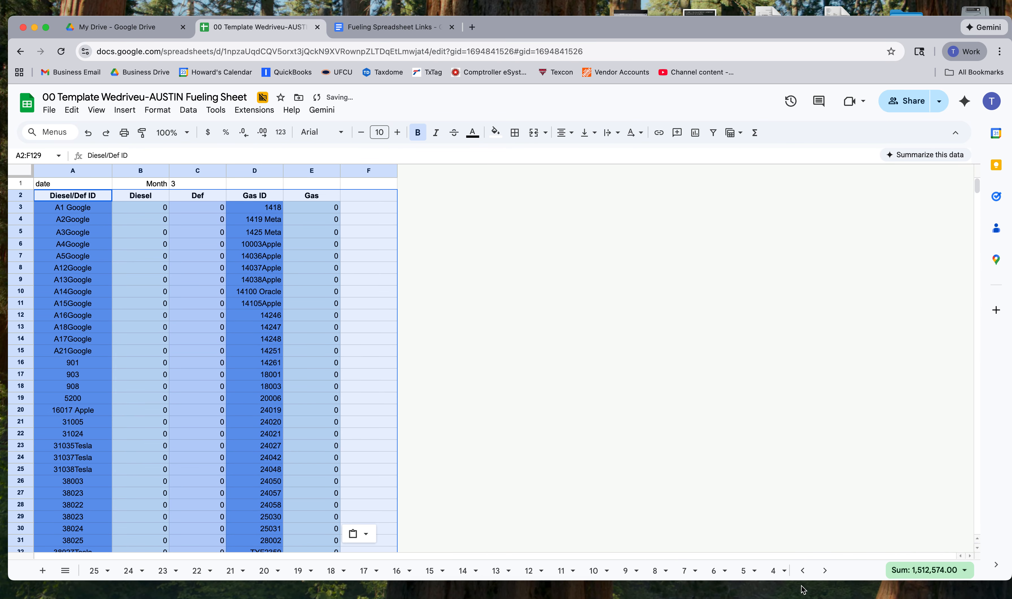
Paste the copied rows over sheets 2 and 1, starting at row 2 on each sheet, and clear the selection
left_click(825, 571)
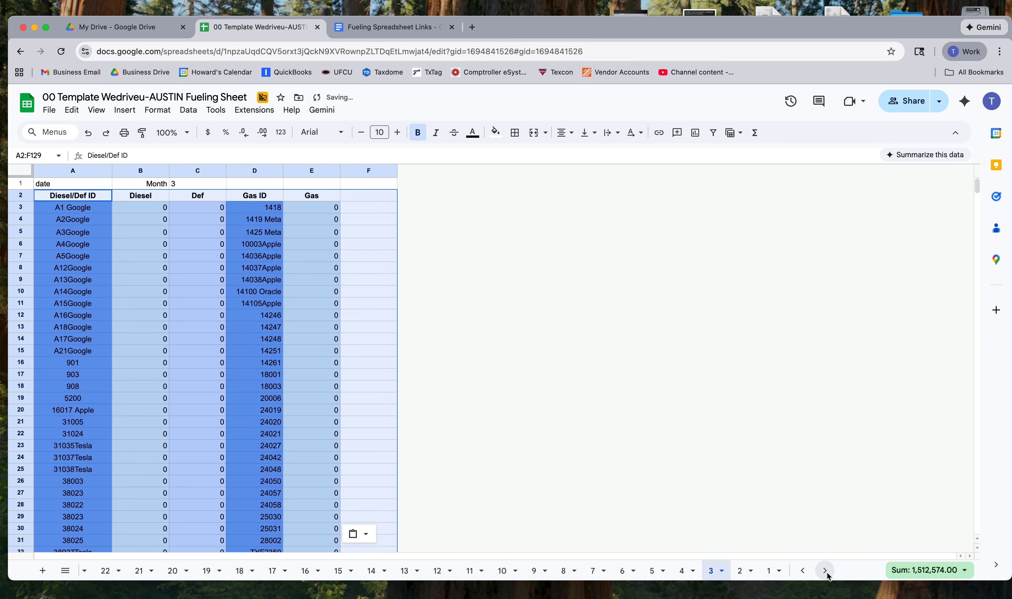
left_click(741, 572)
left_click(18, 195)
key("super+v")
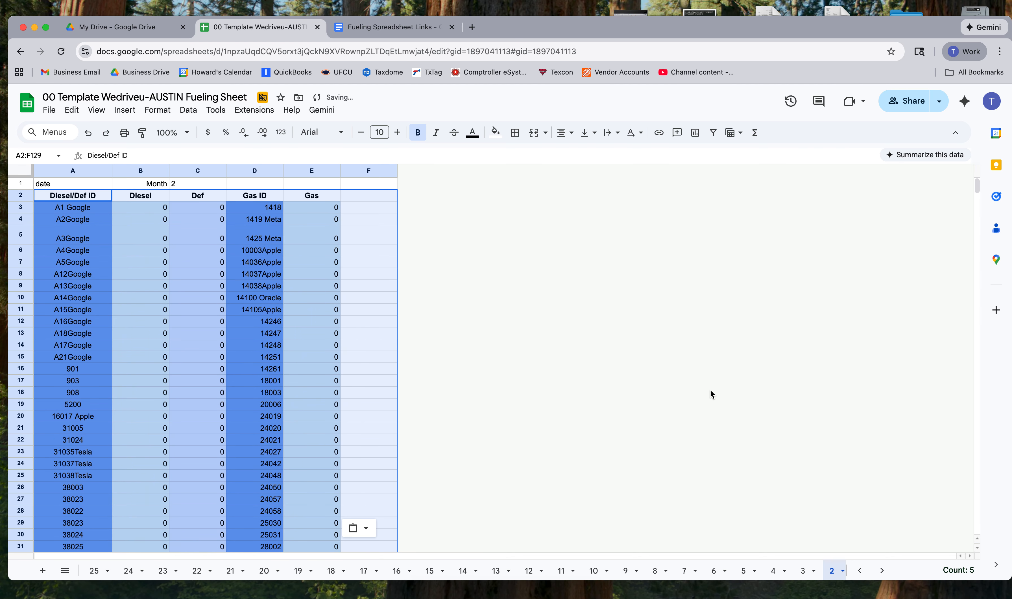
left_click(824, 571)
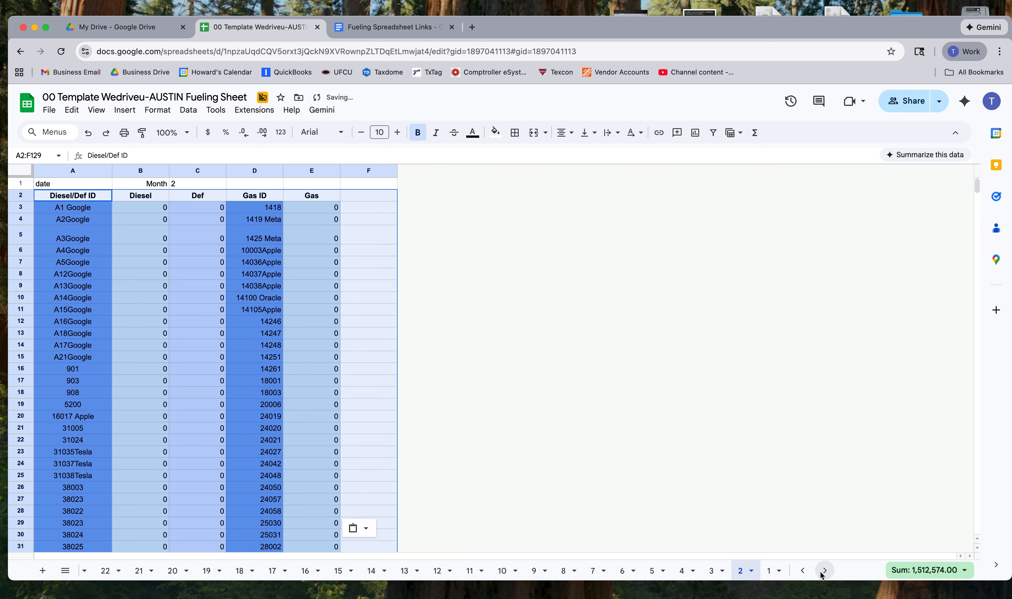
left_click(773, 572)
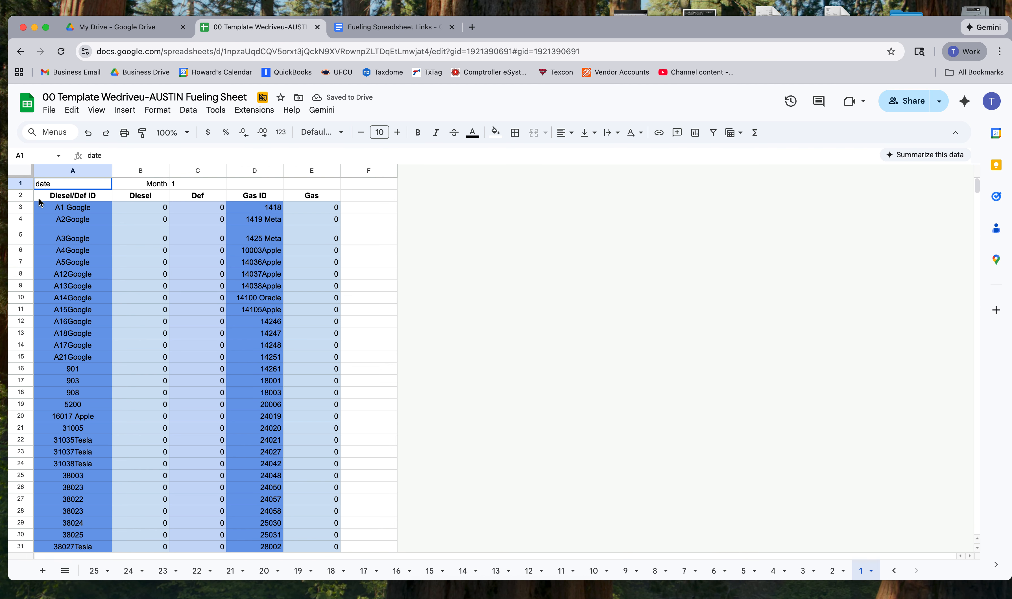
left_click(18, 195)
key("super+v")
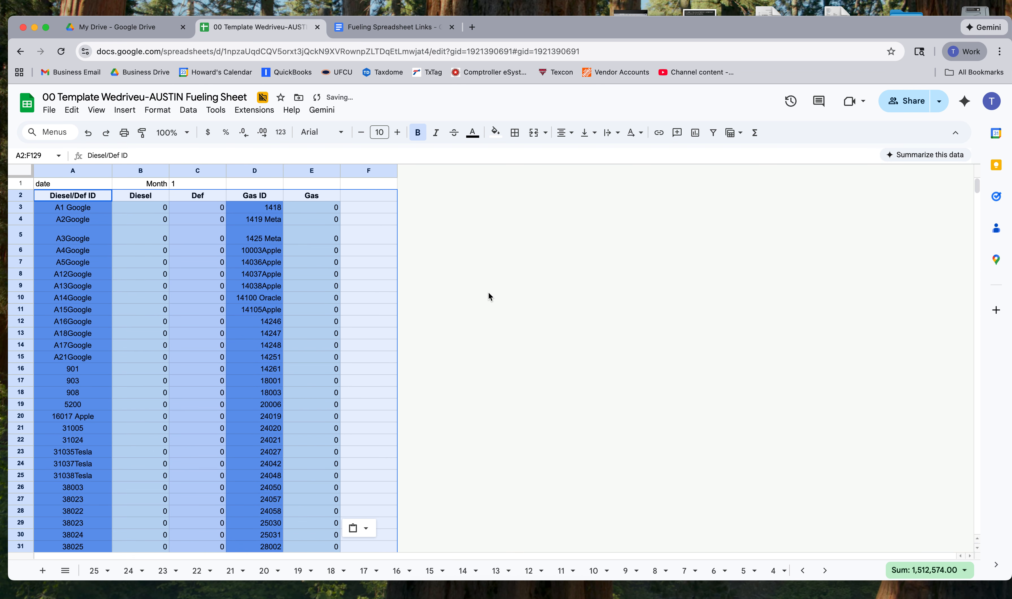
left_click(489, 297)
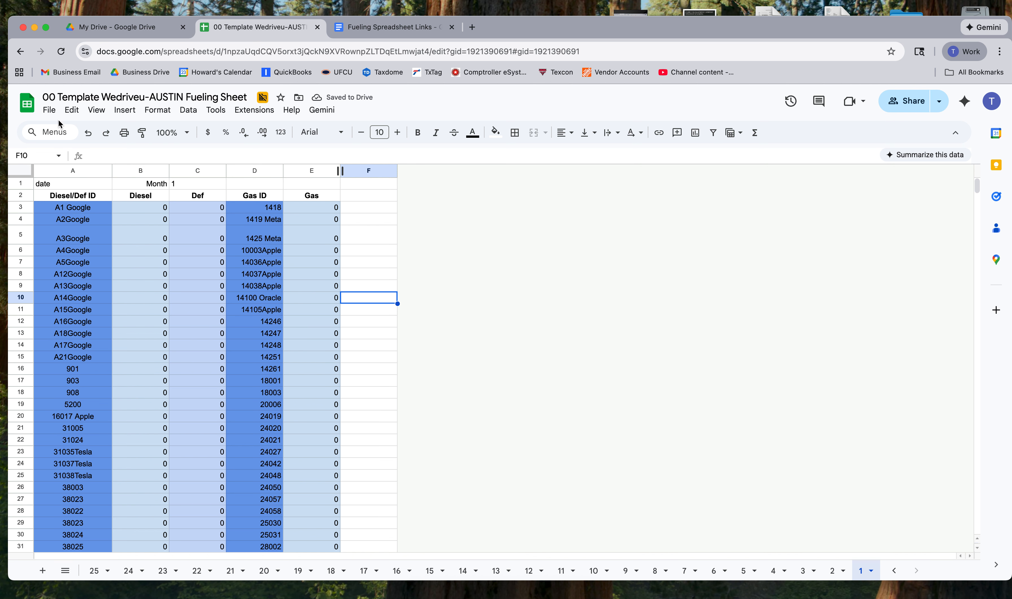
Start making a copy of the template spreadsheet and select the "Copy of 00 Template" prefix in the copy's name
left_click(49, 110)
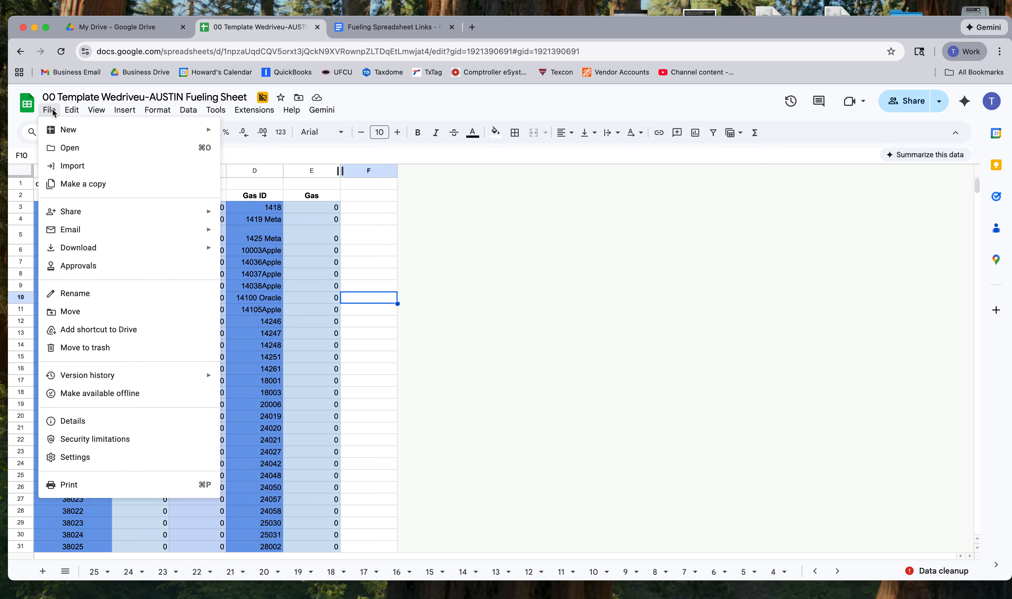
left_click(100, 185)
left_click(515, 254)
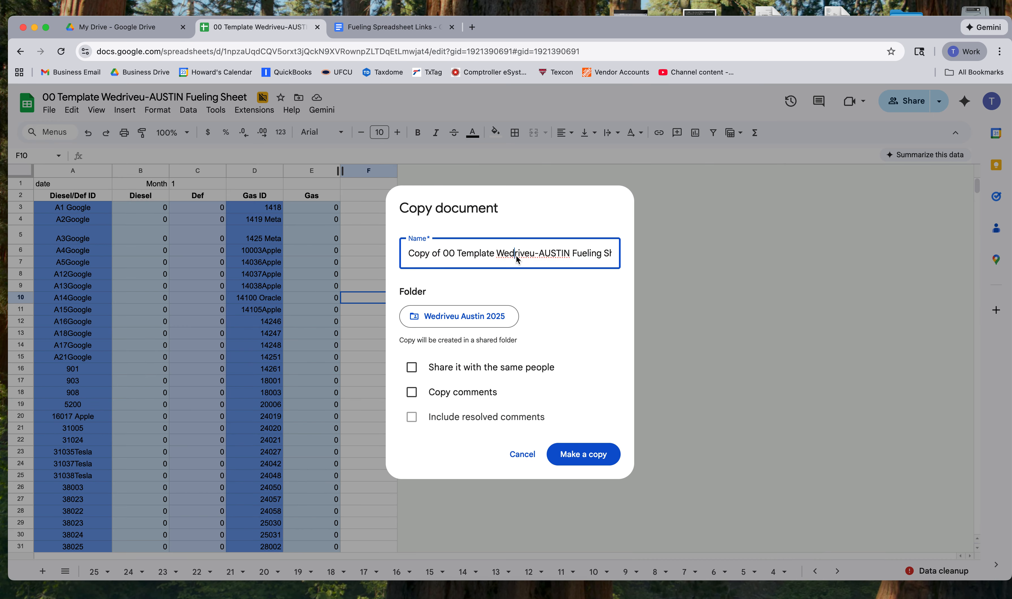
left_click_drag(496, 253, 388, 252)
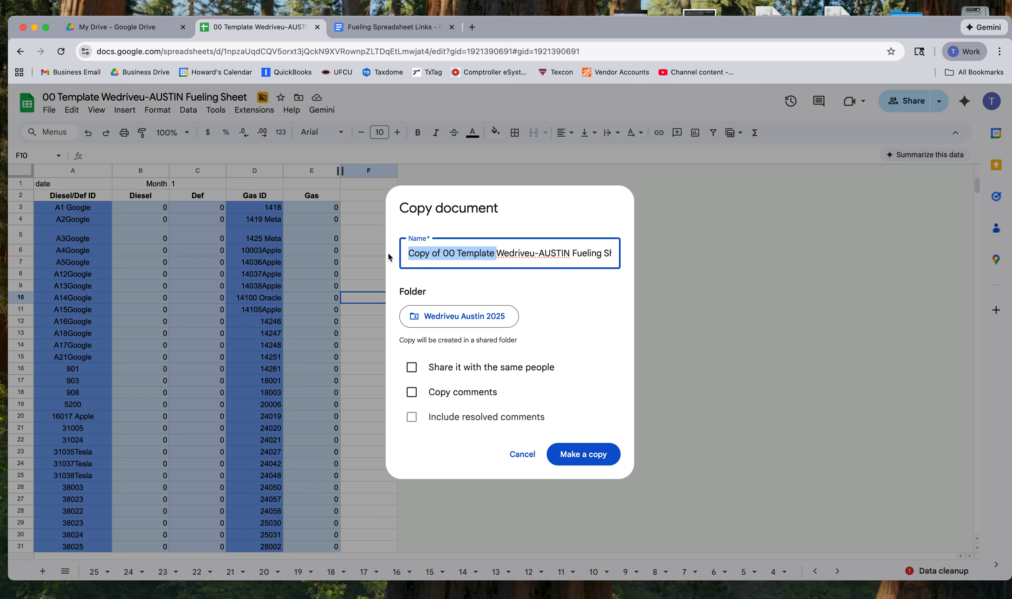